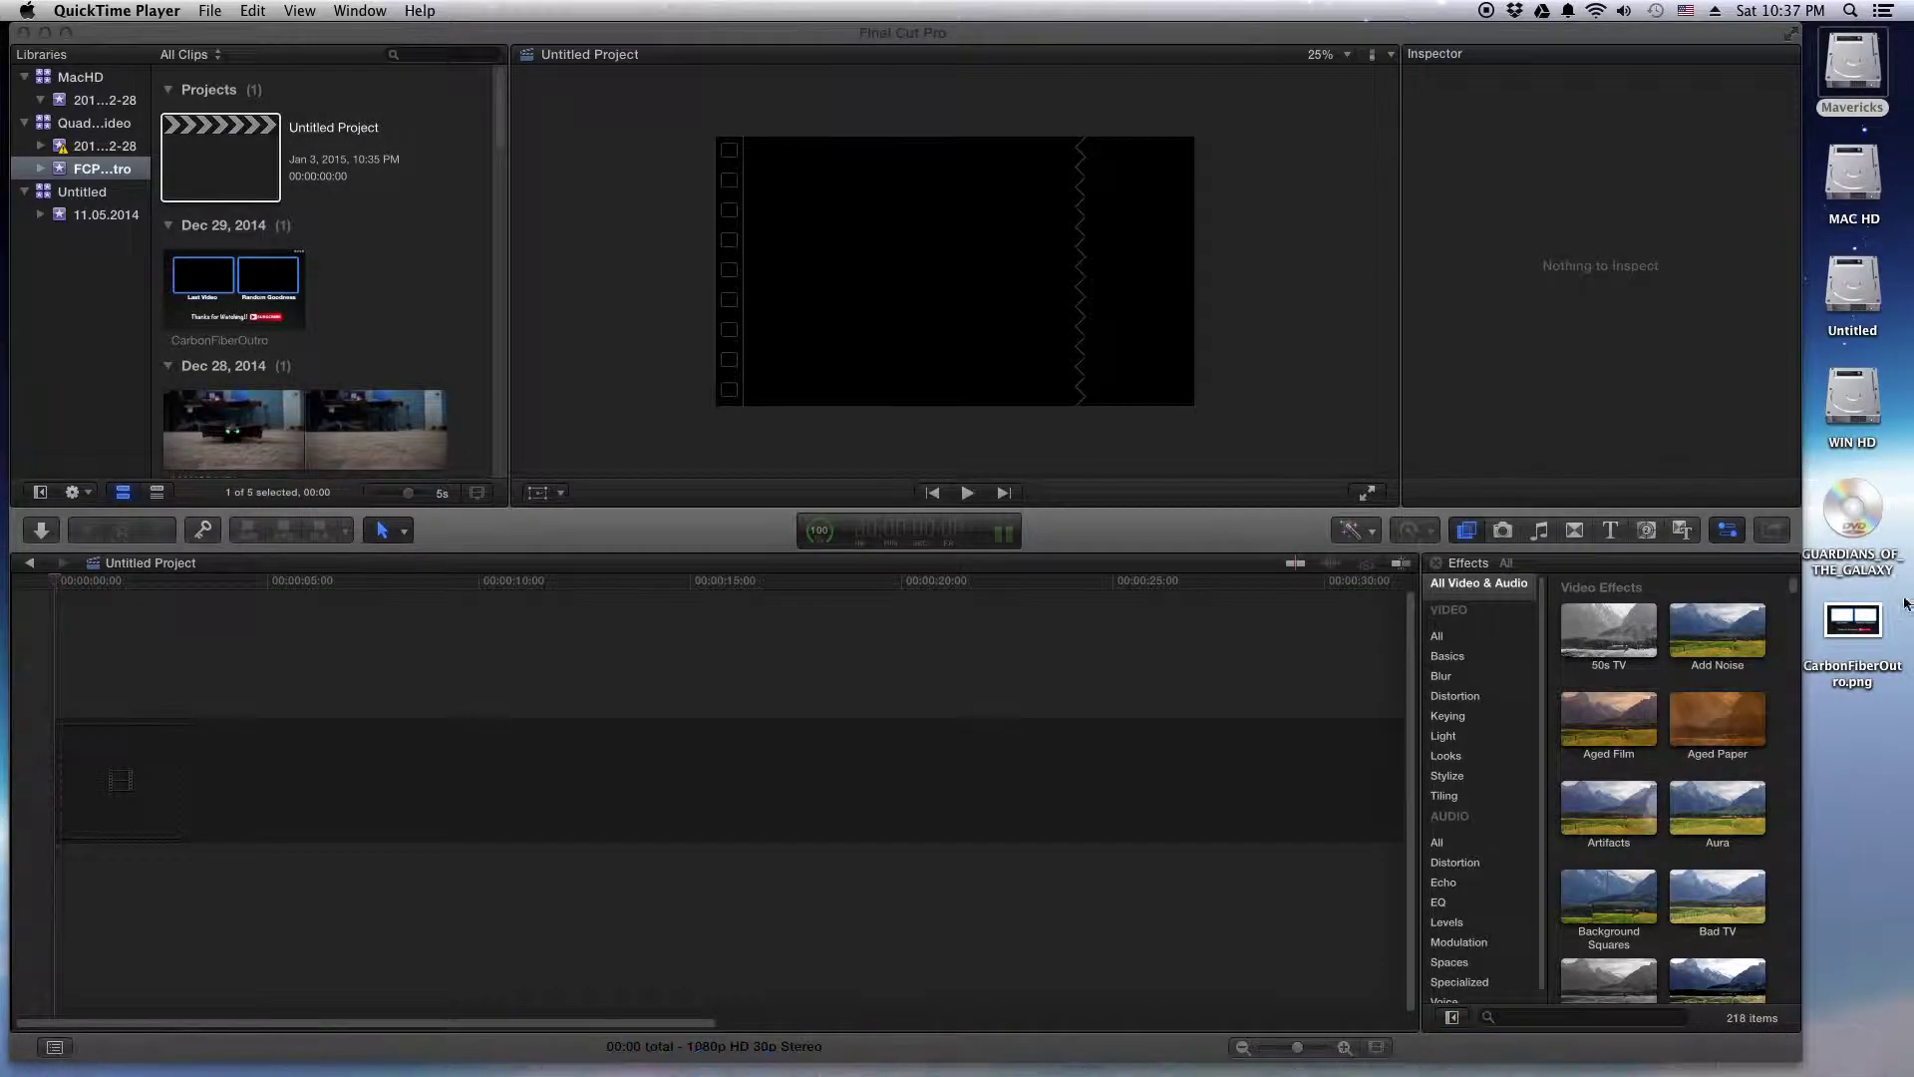
- Open CarbonFiberOutro.png in Preview to view its Last Video and Random Goodness boxes
double_click(1856, 615)
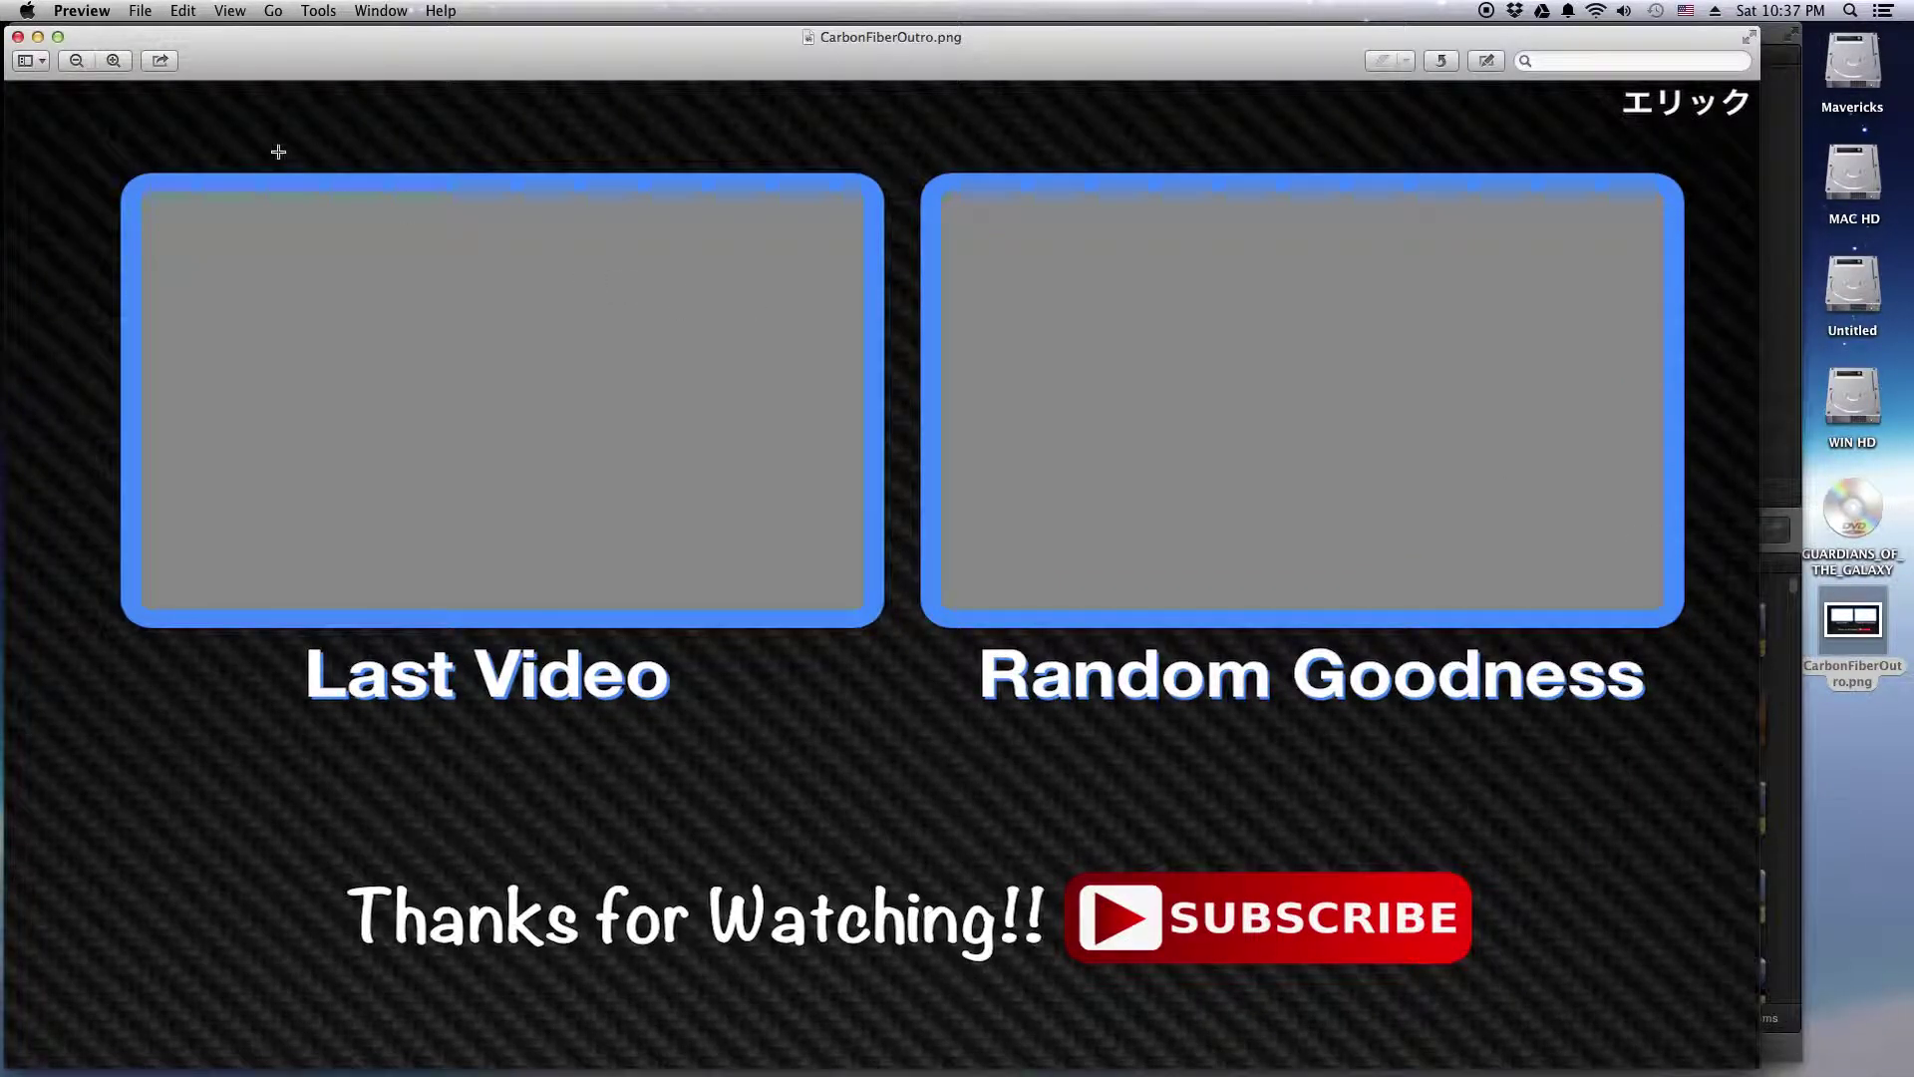
drag(334, 57, 357, 54)
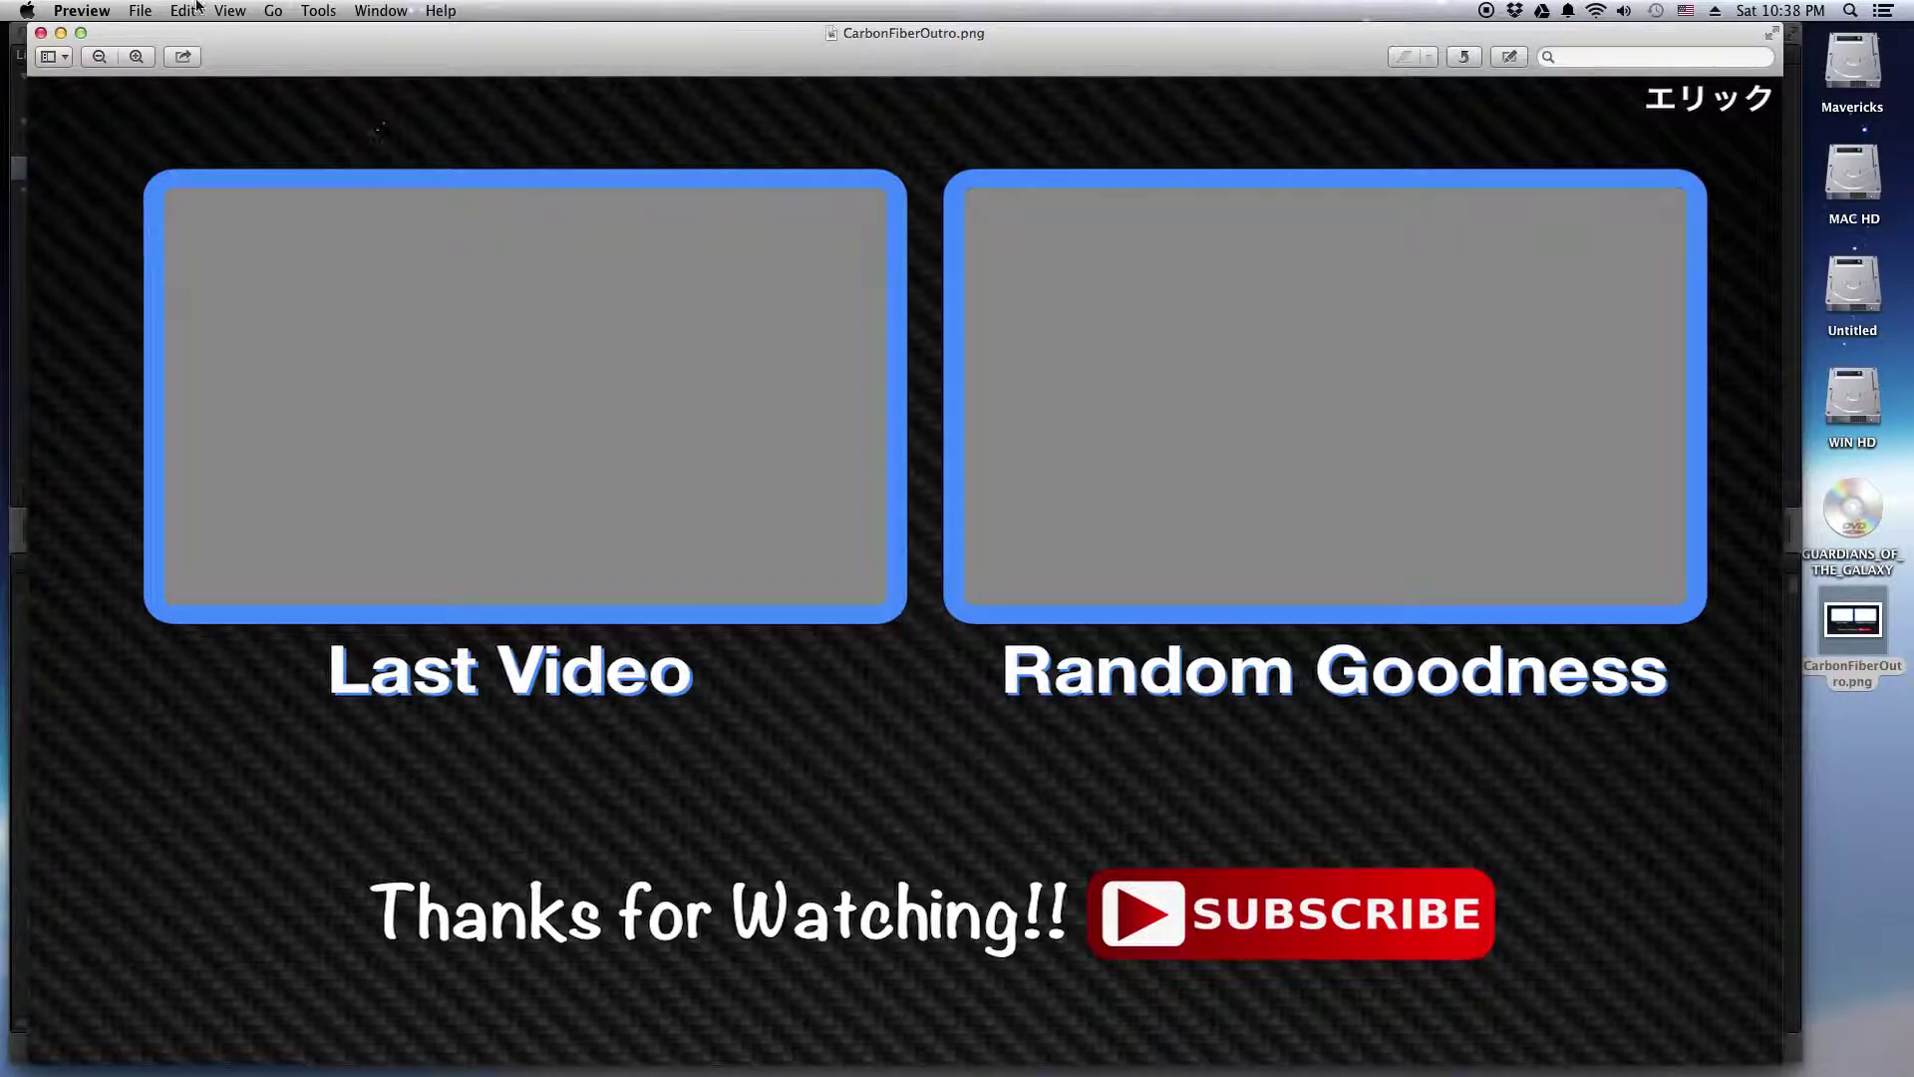
- Close Preview, enlarge Final Cut Pro, and preview the CarbonFiberOutro and footage clips in the browser
click(41, 33)
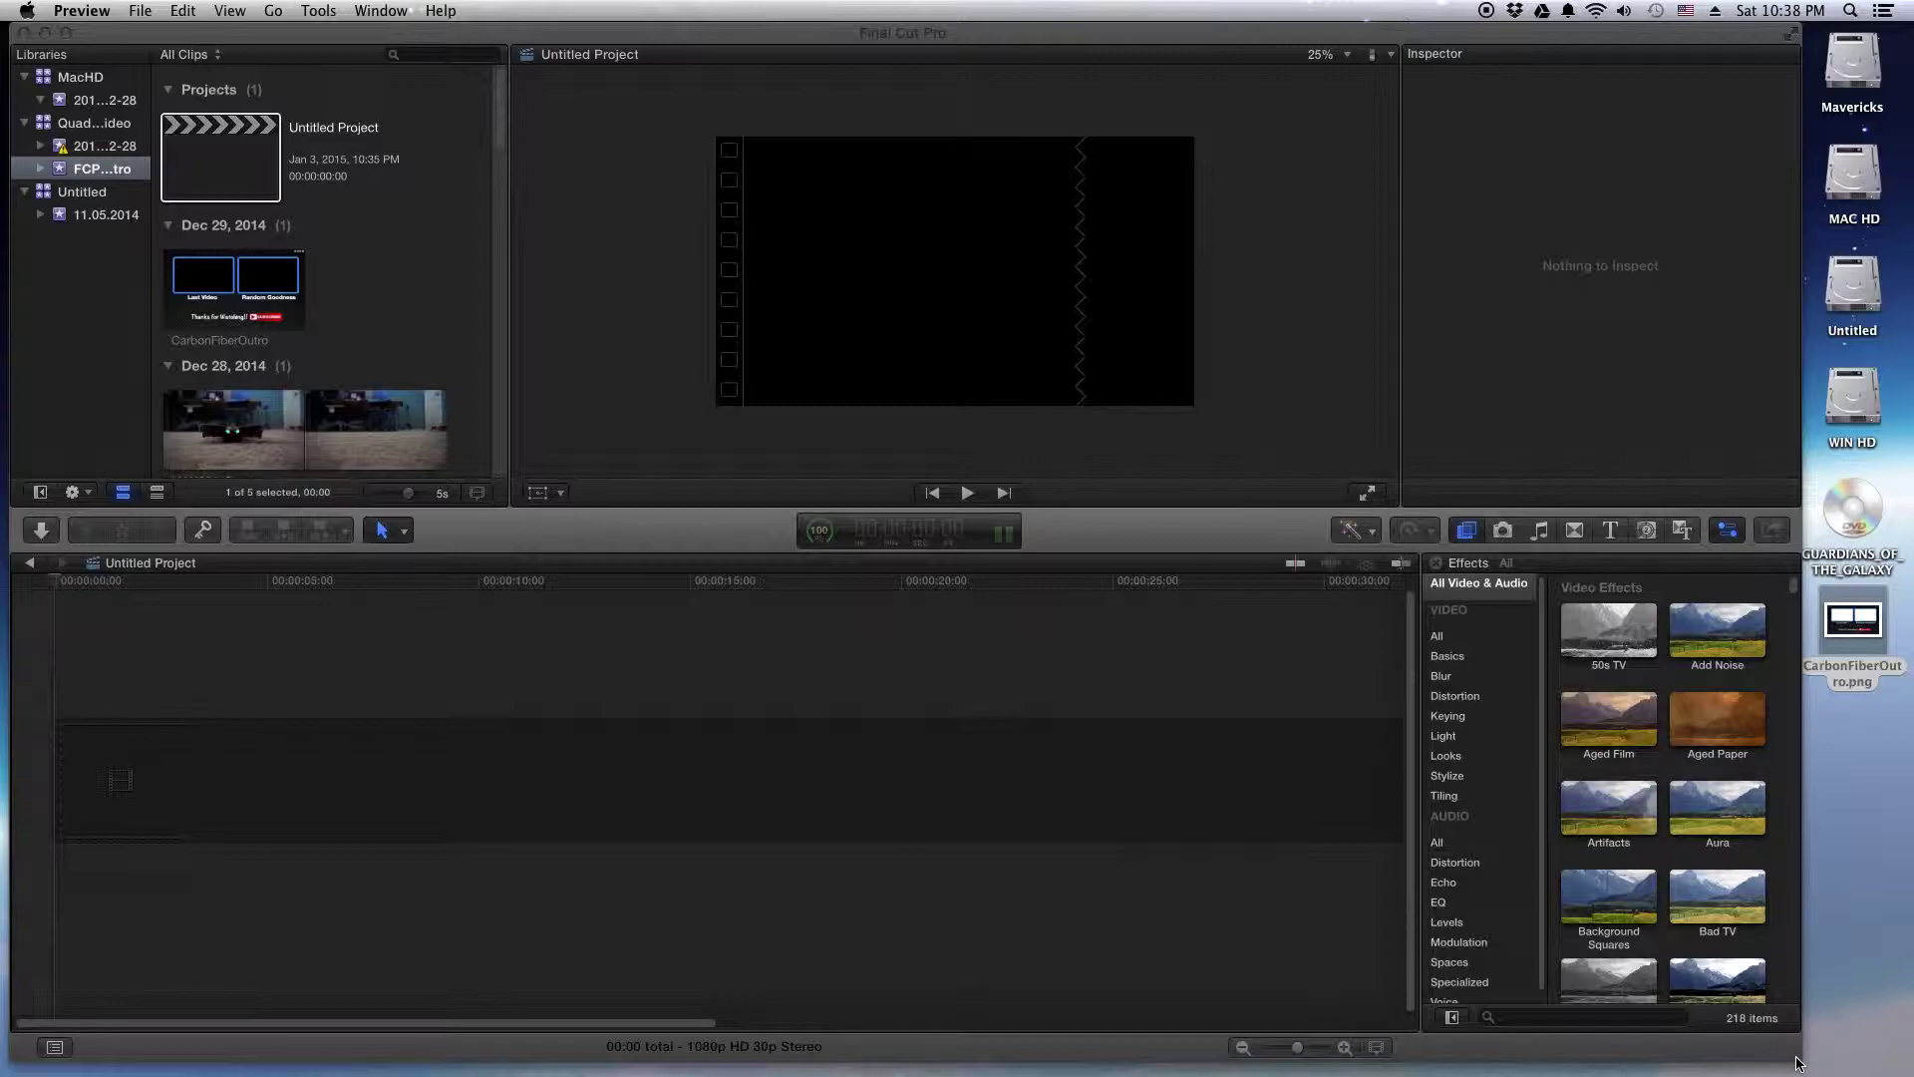
drag(1799, 1065, 1888, 1057)
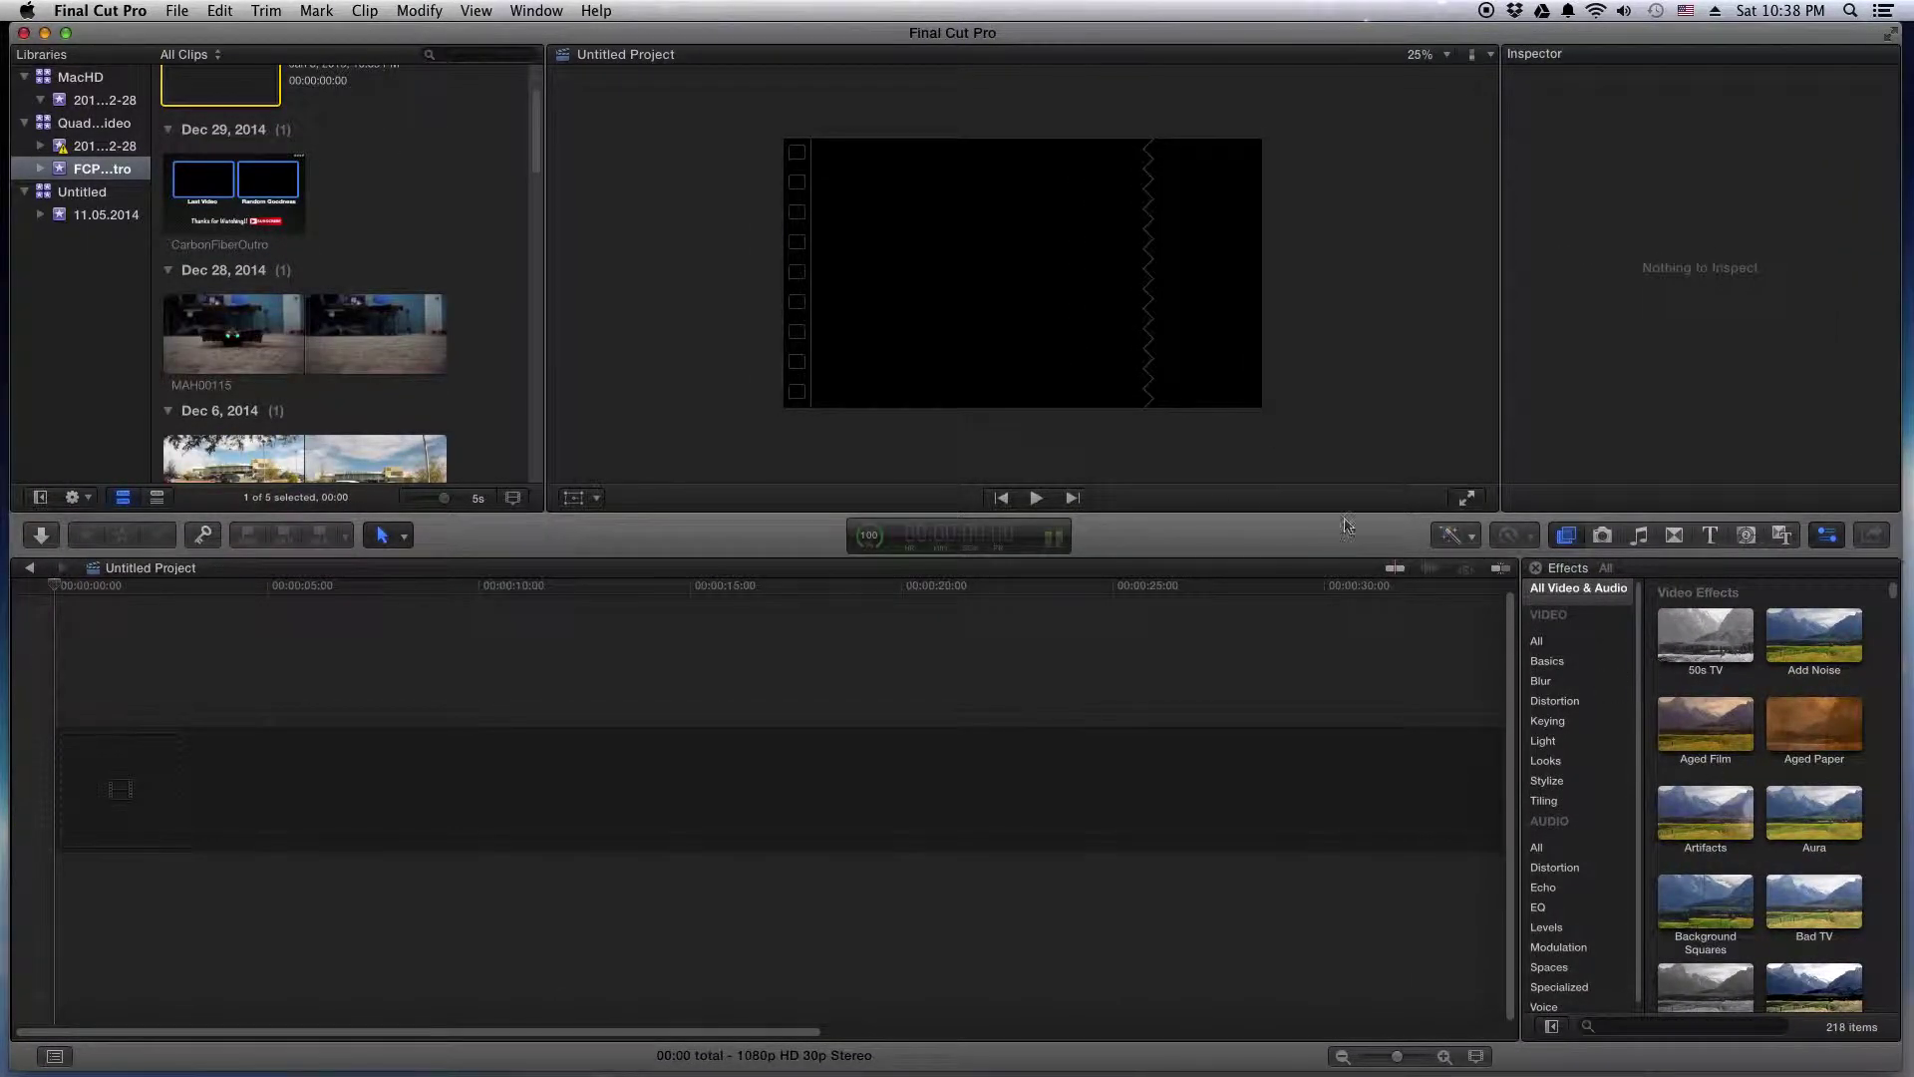
click(229, 192)
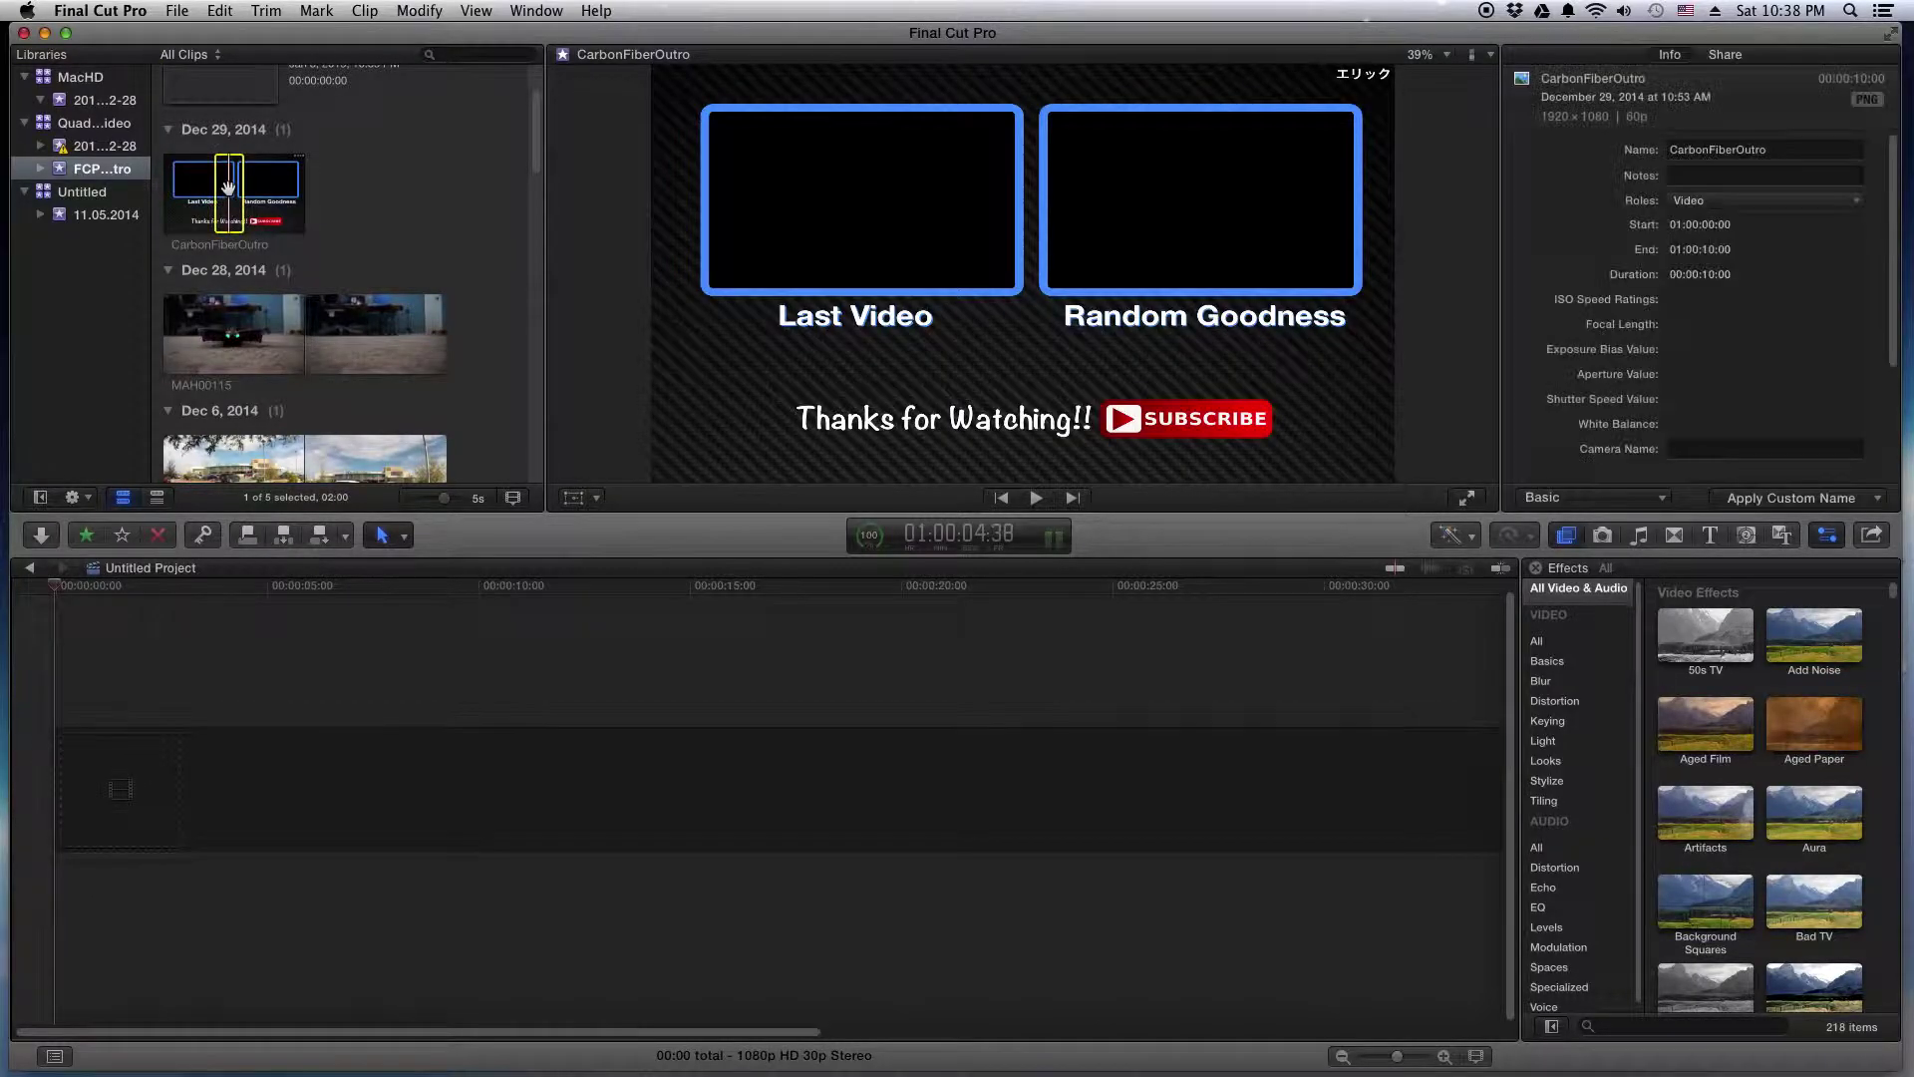
click(278, 335)
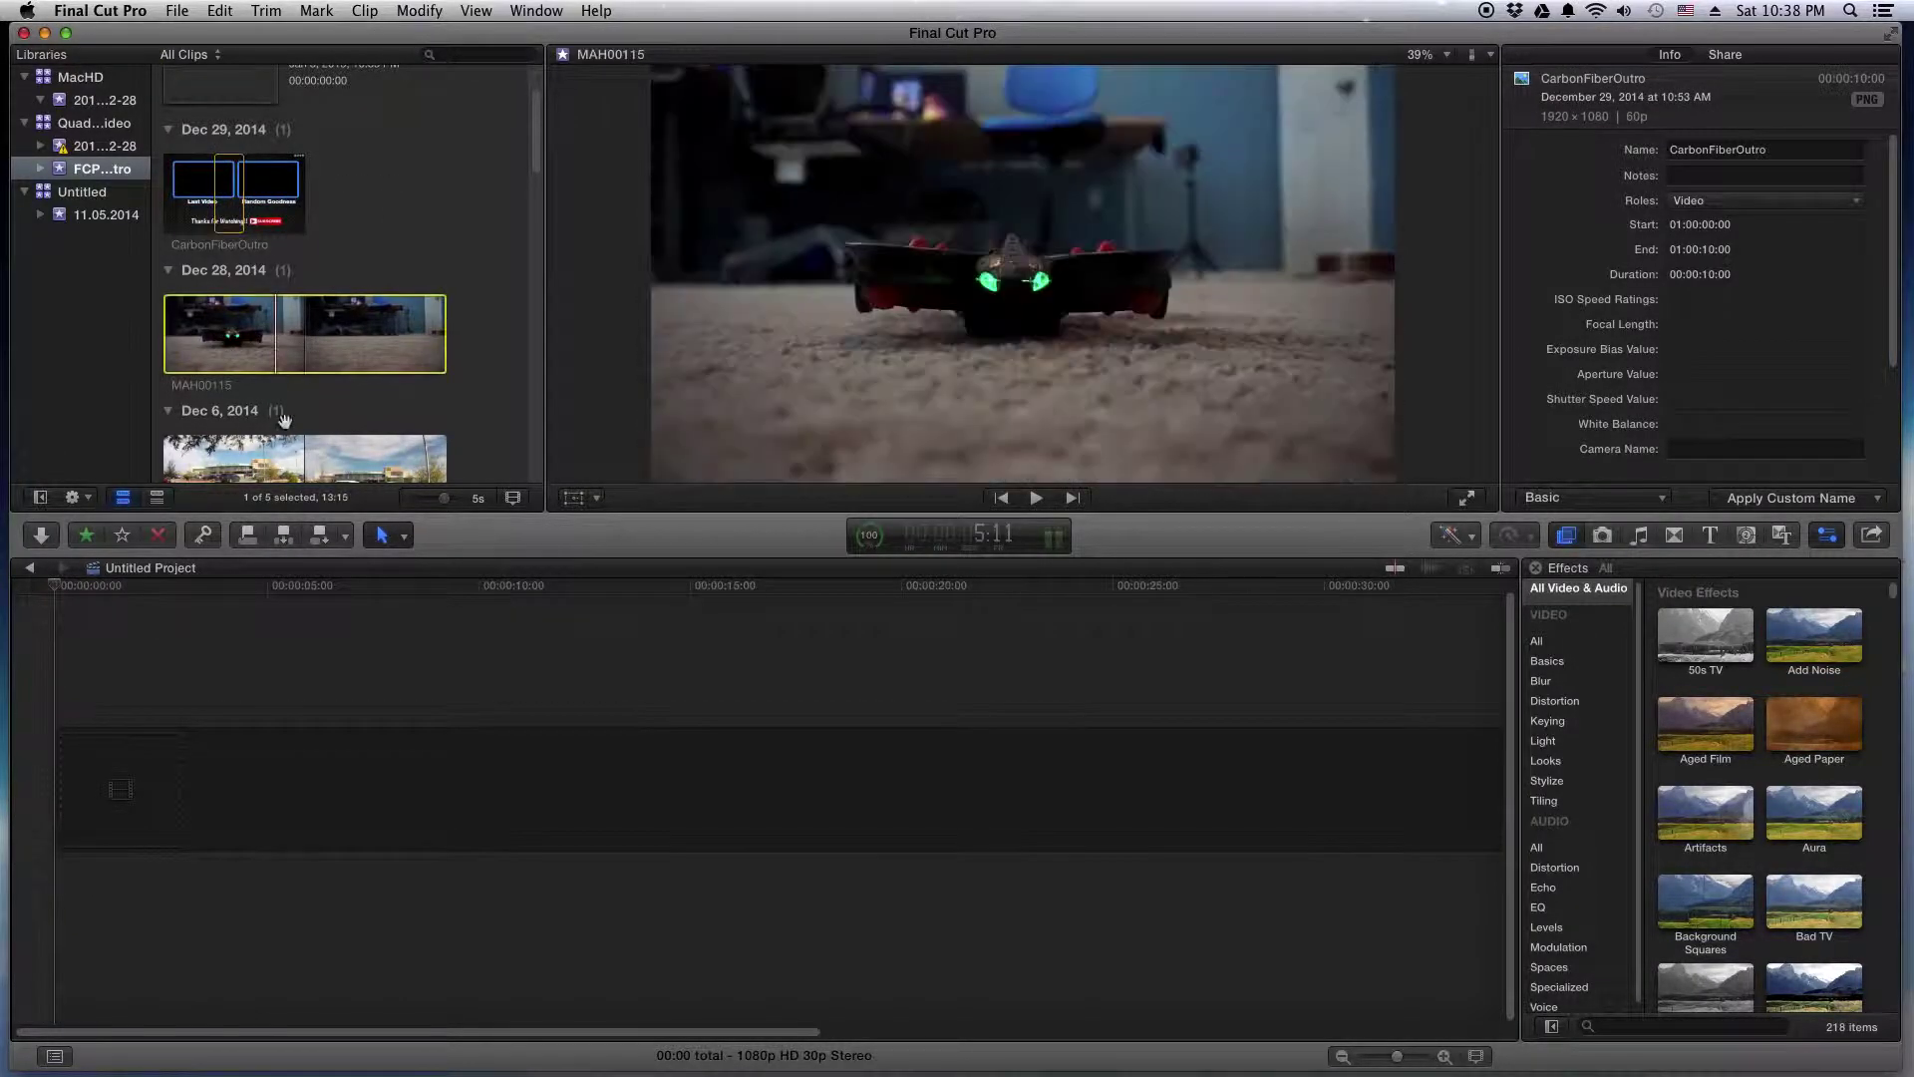
click(296, 461)
click(274, 334)
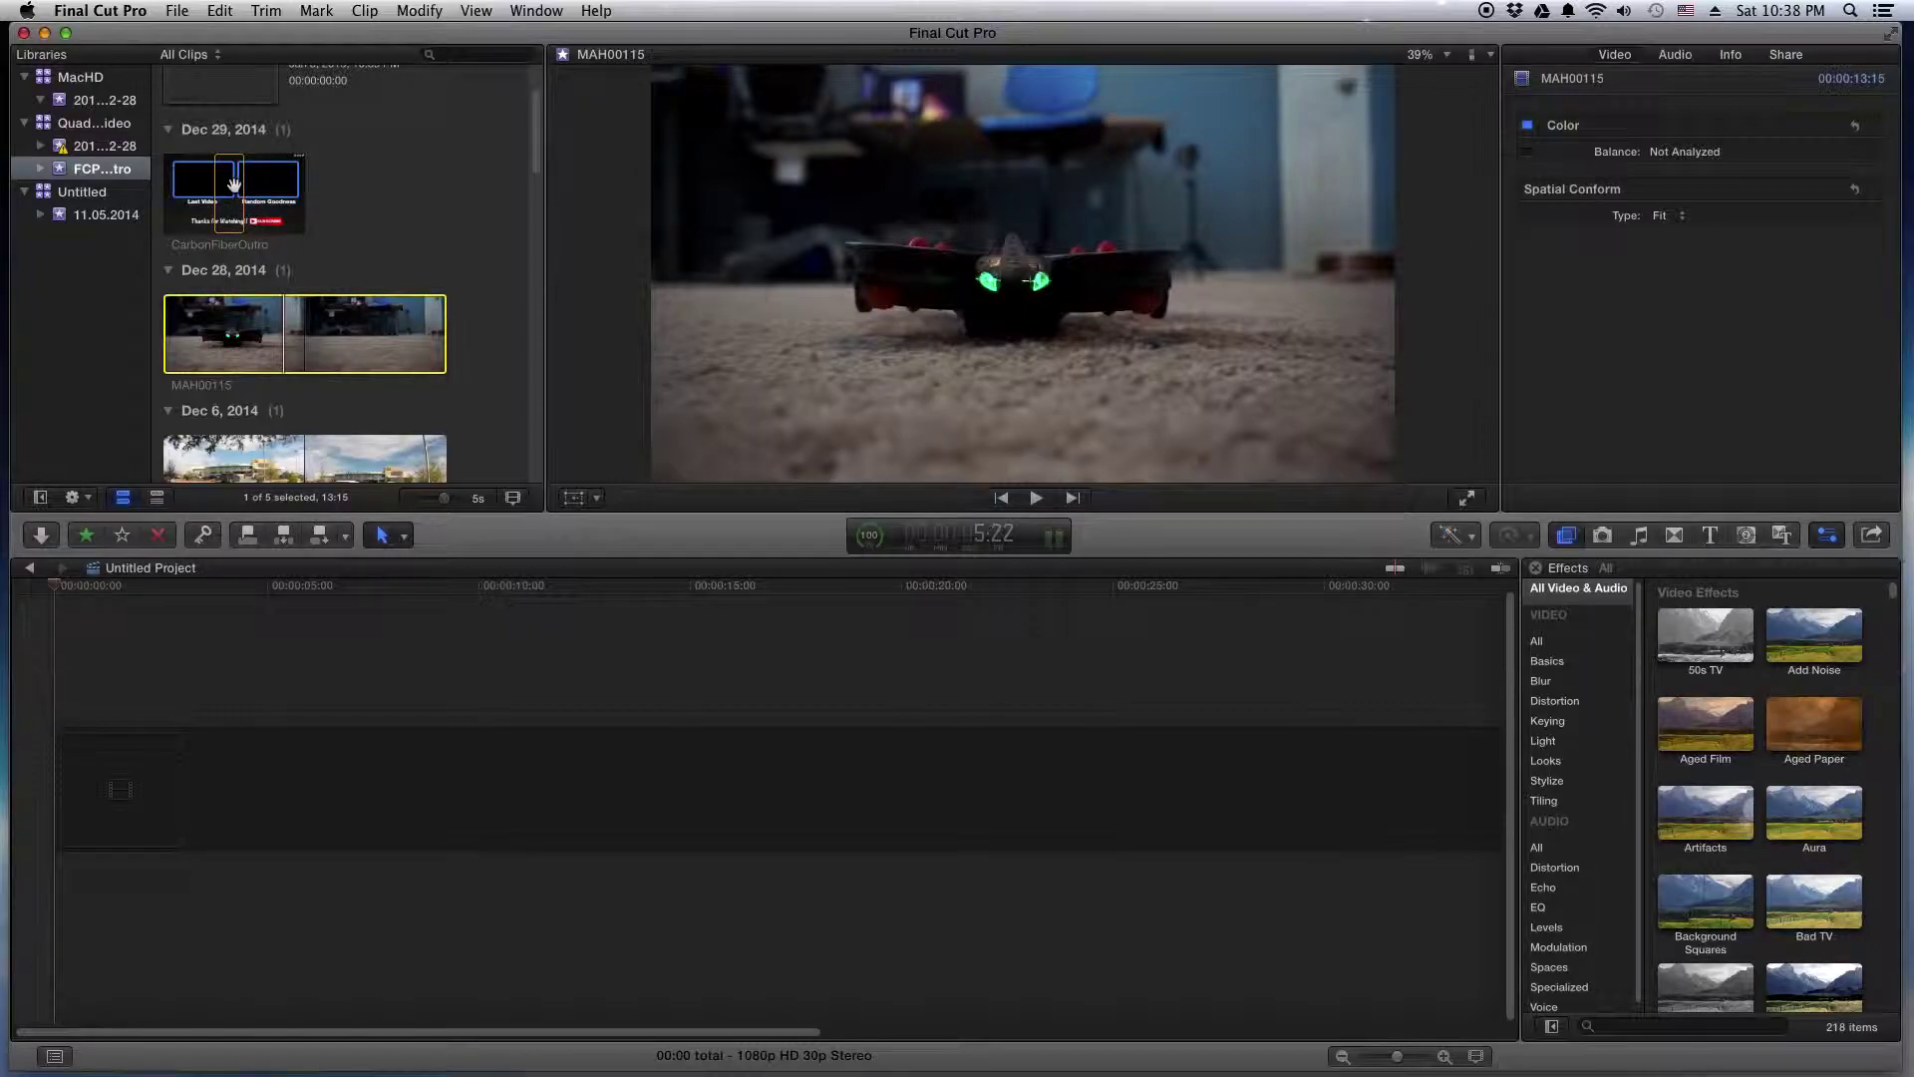
click(233, 184)
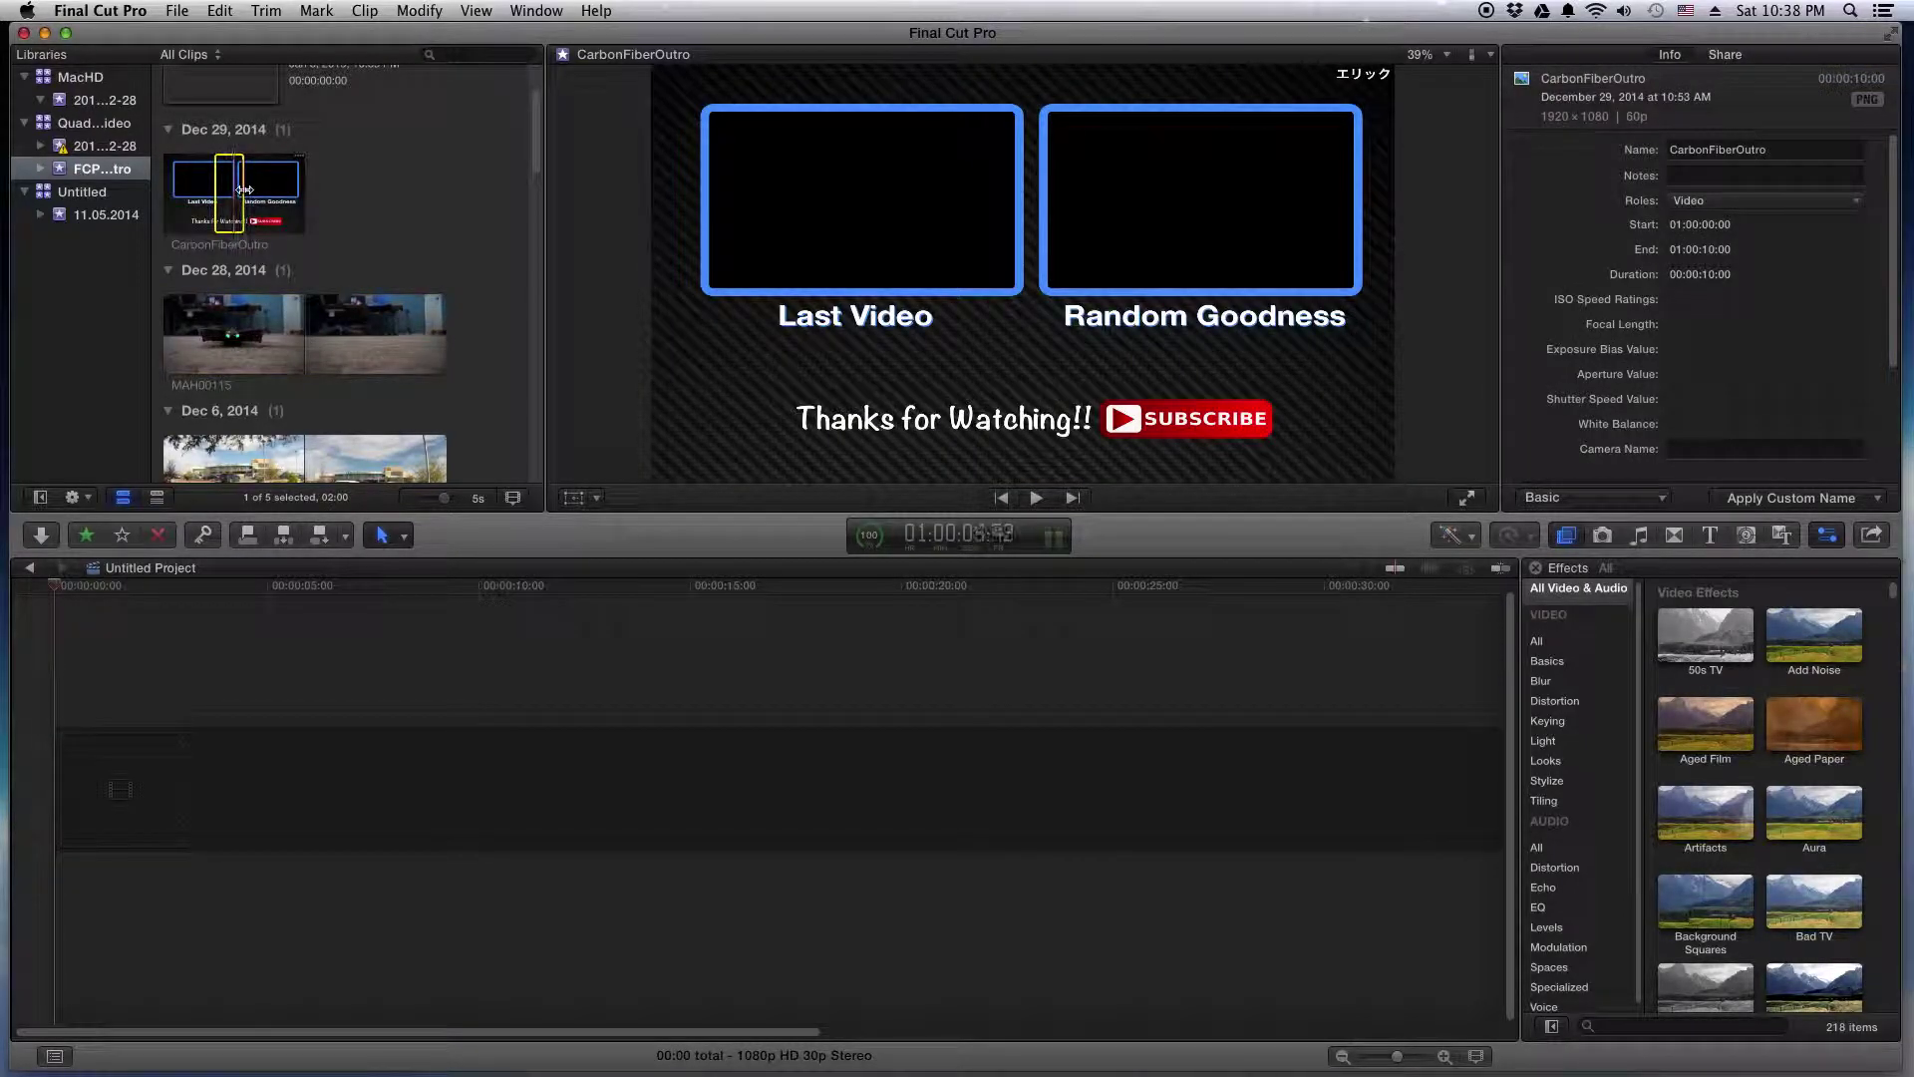
- Add CarbonFiberOutro to the timeline with project video set to 1080p HD at 30p
drag(231, 187, 113, 784)
click(1056, 111)
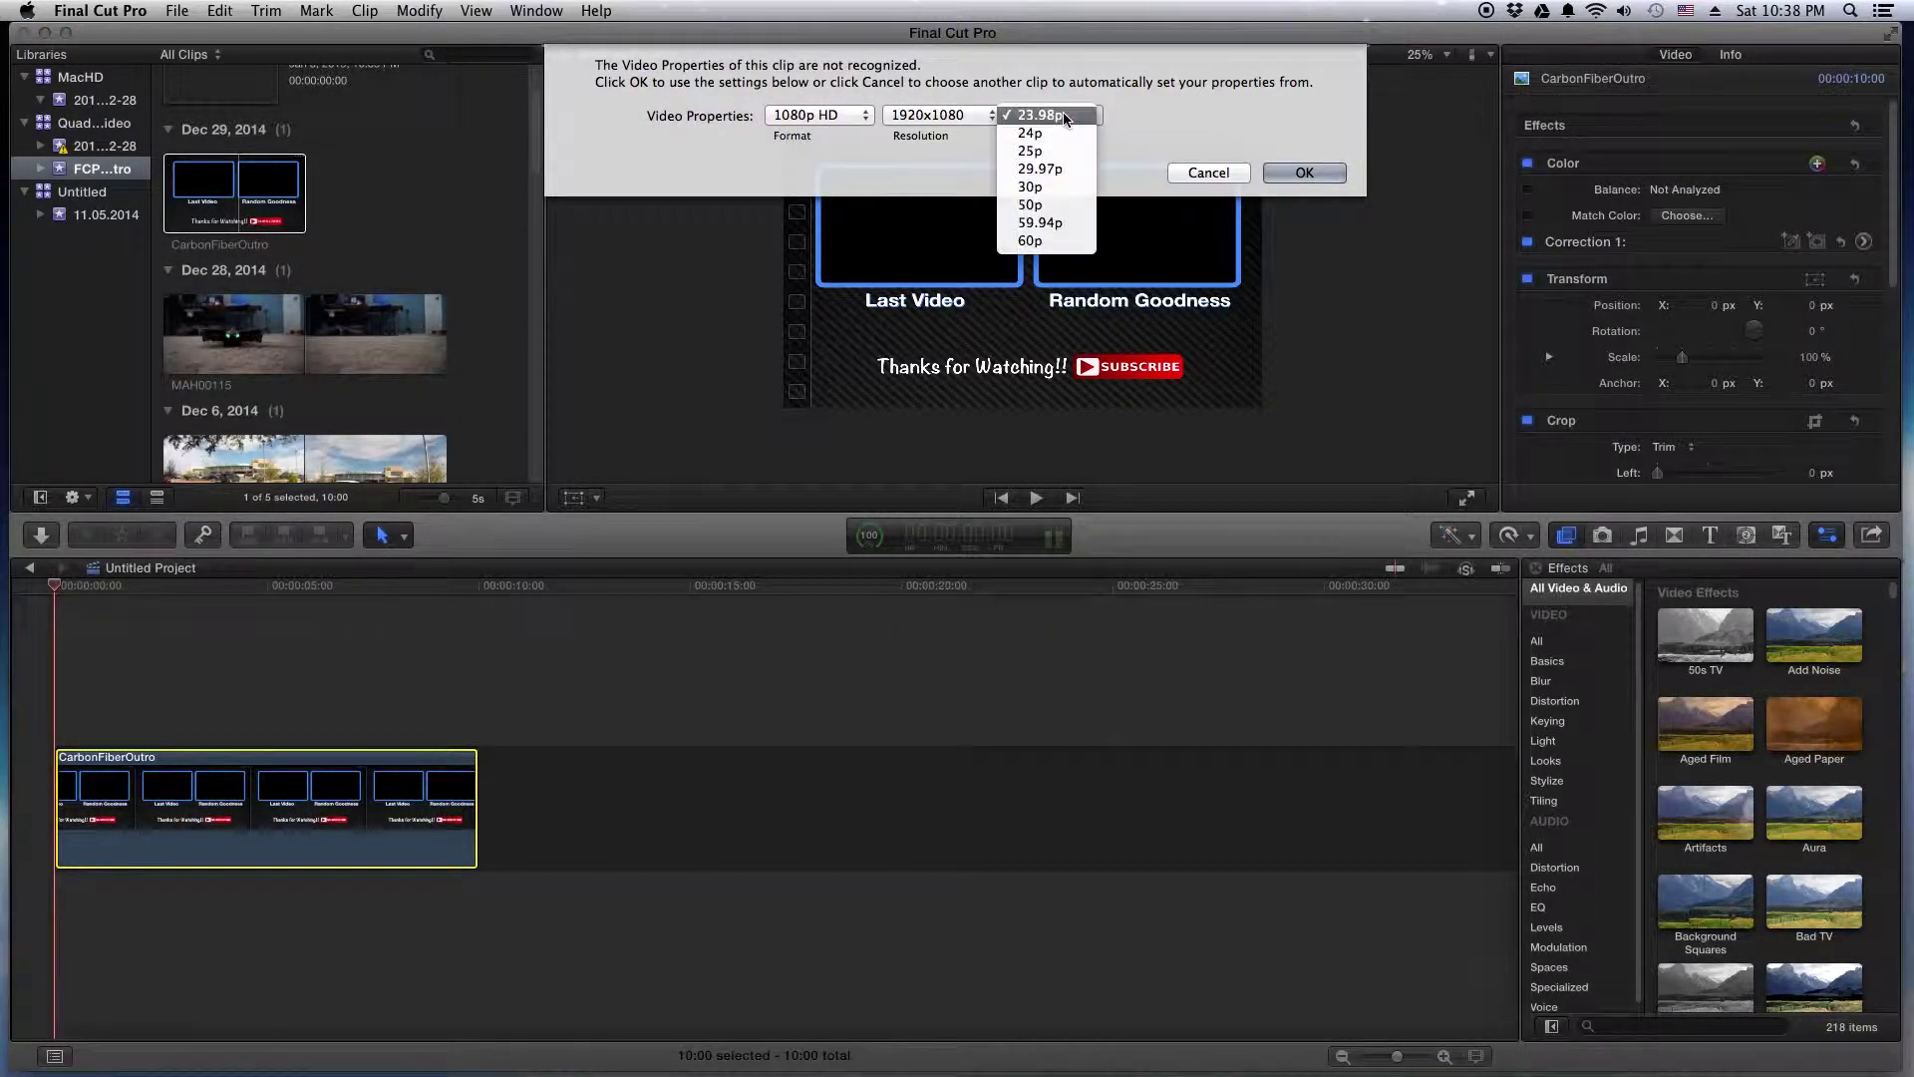
click(1037, 186)
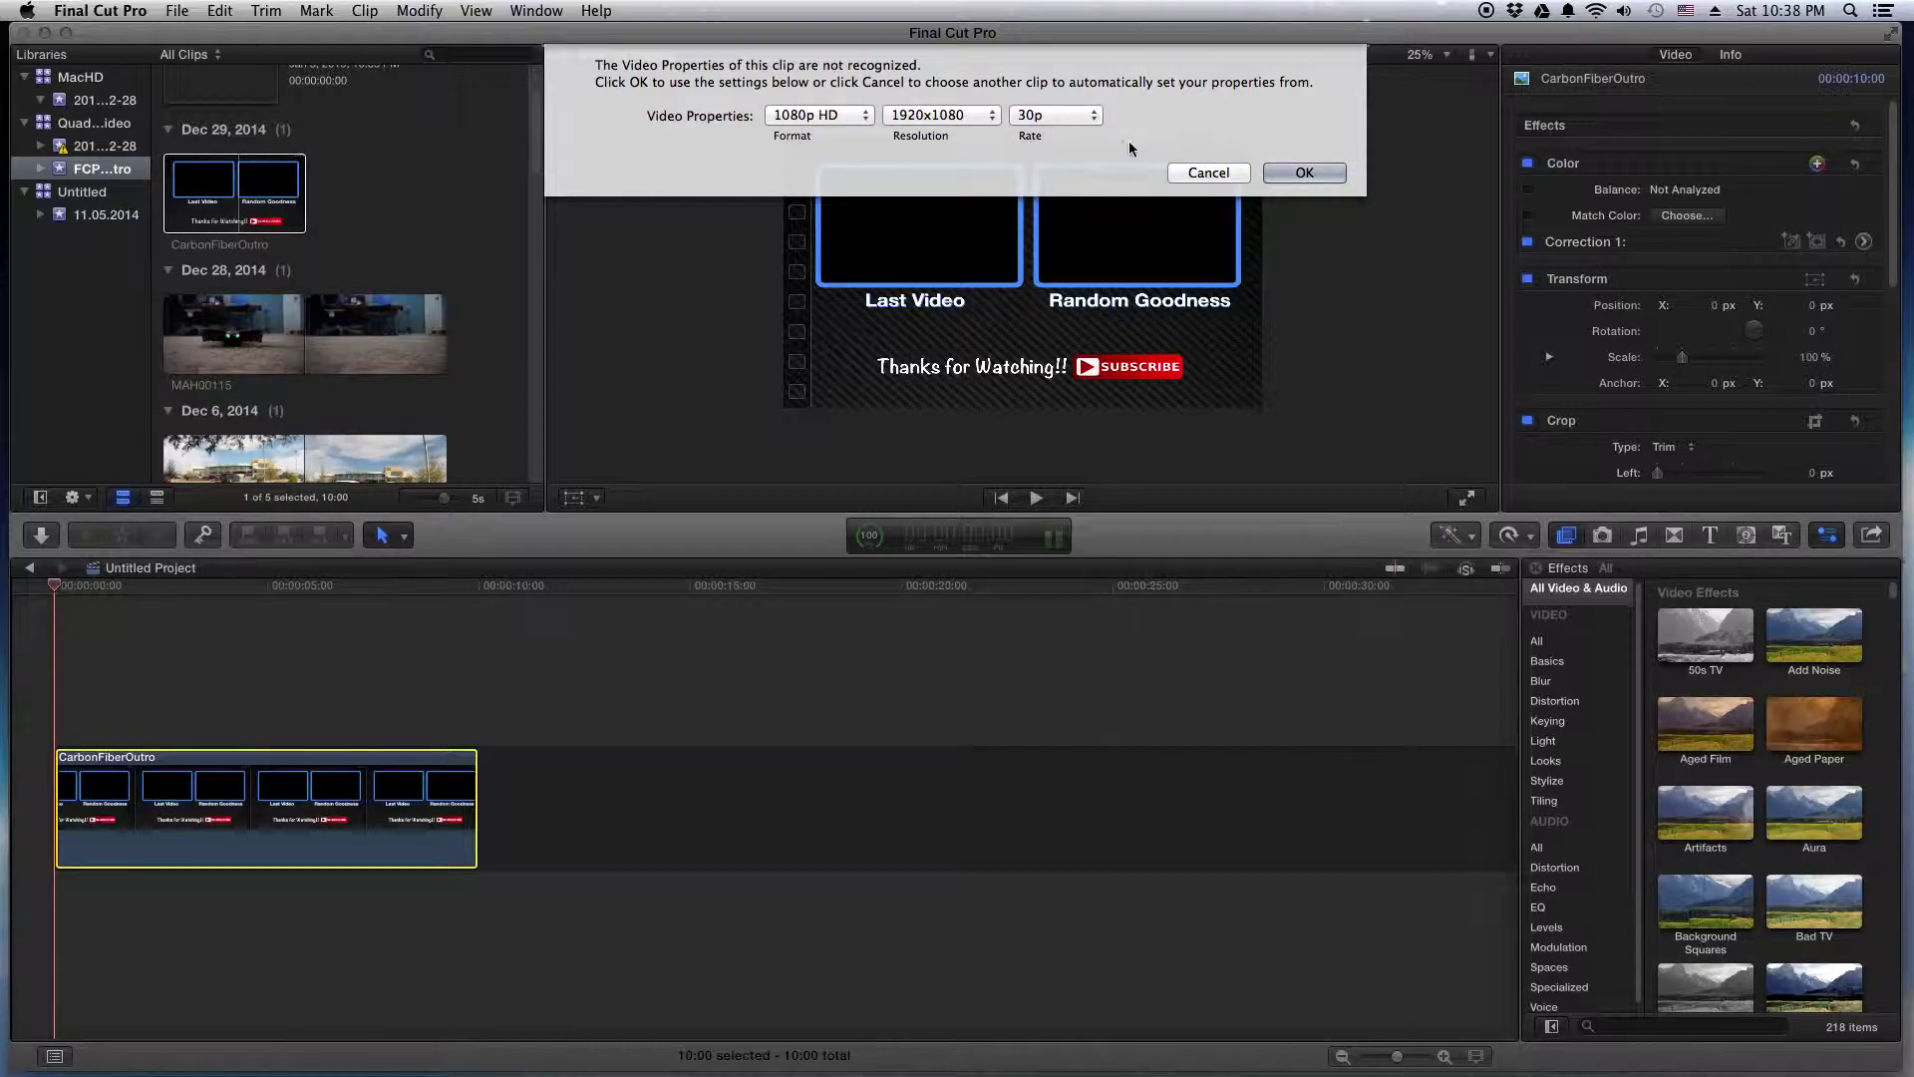
click(1304, 172)
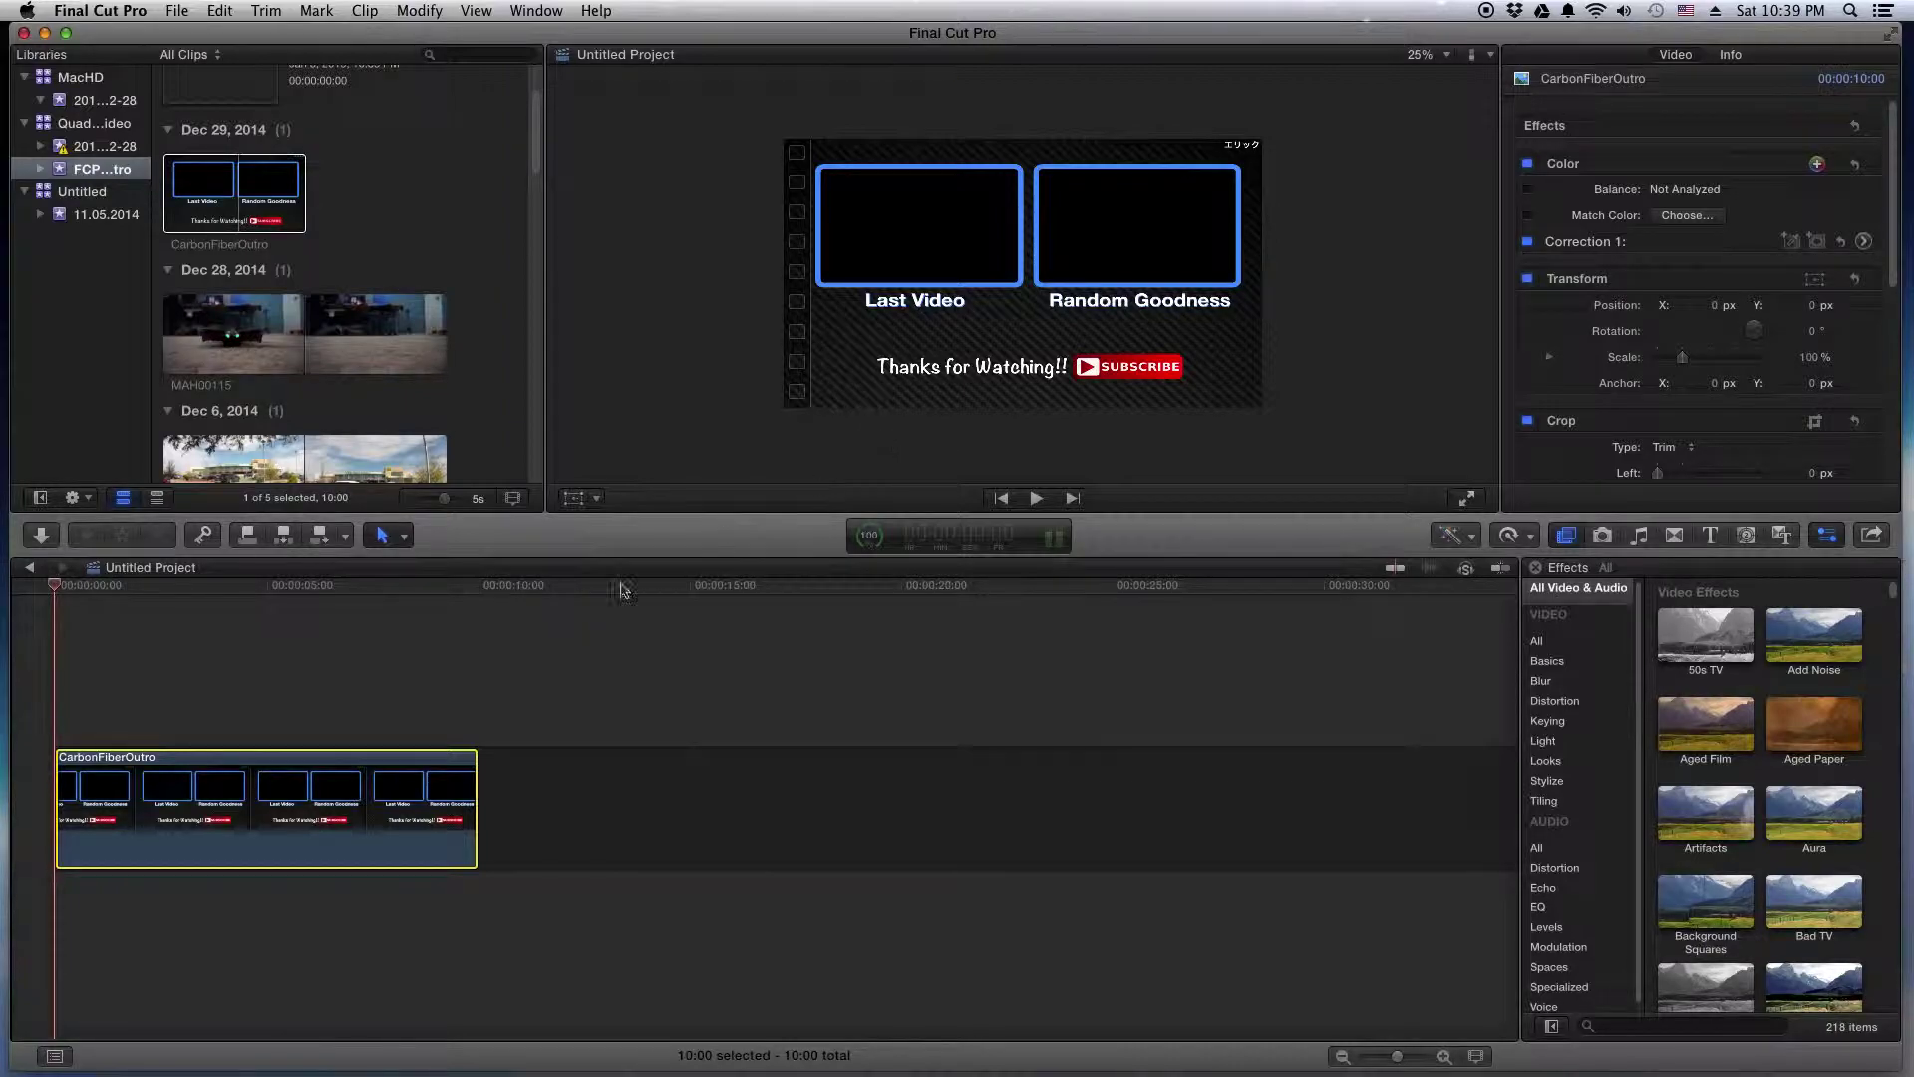
- Drag the CarbonFiberOutro clip's right edge out by +05:00 so it runs about 15 seconds
drag(477, 808, 695, 790)
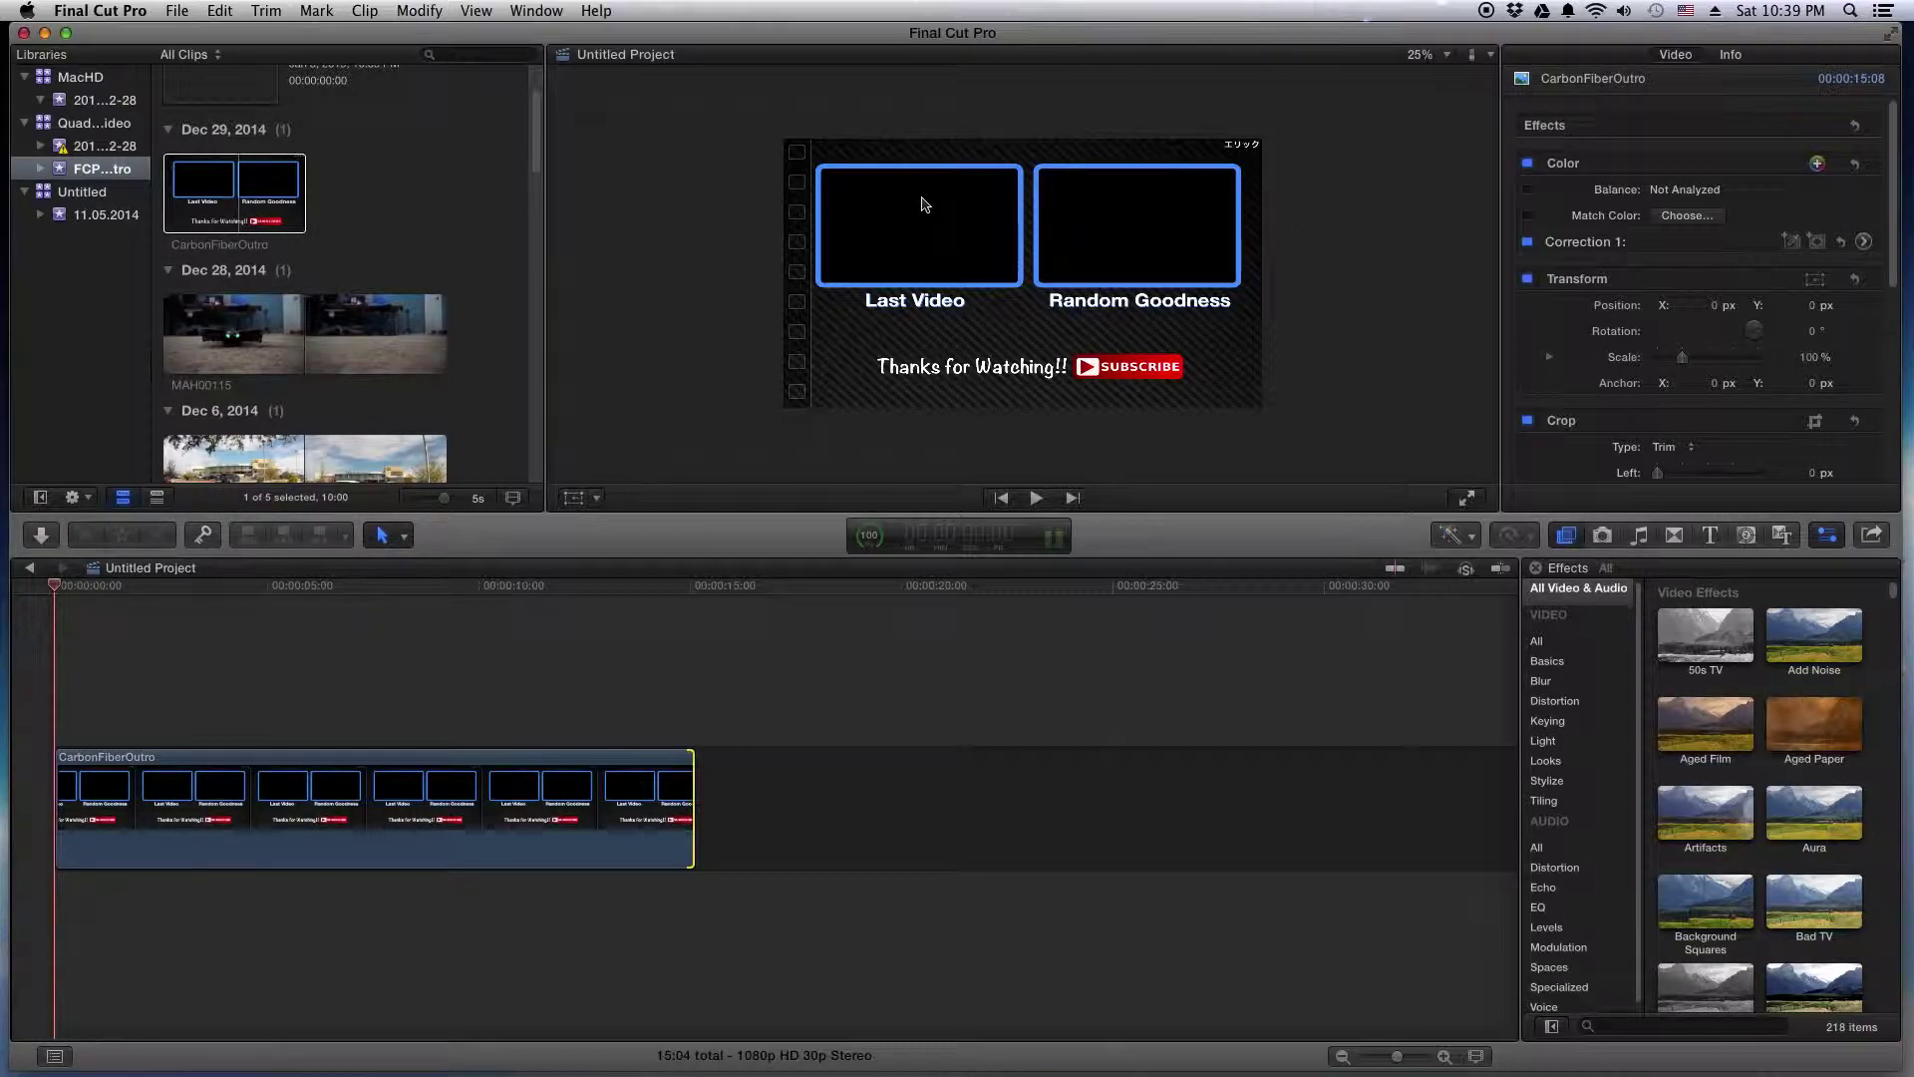
- Place MAH00115 in the timeline beneath the outro clip and play it back
click(248, 333)
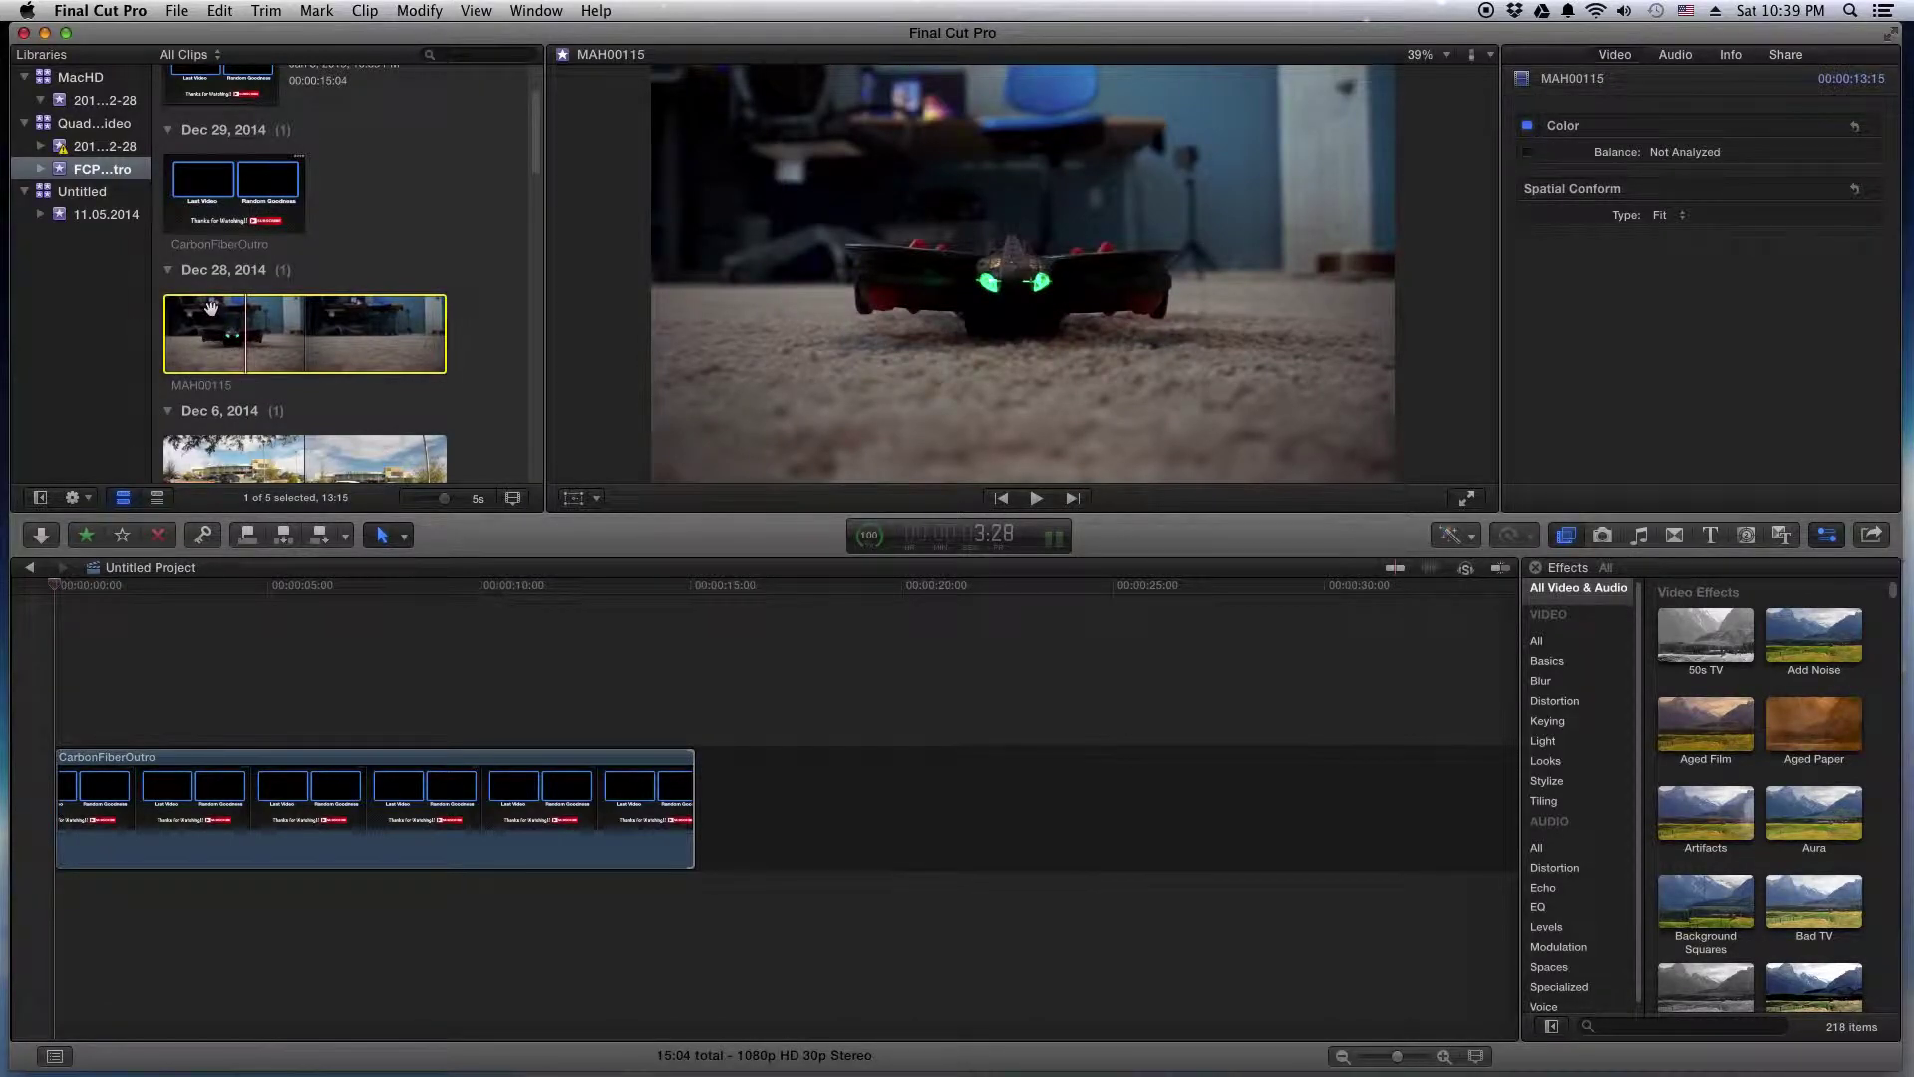
drag(211, 308, 57, 915)
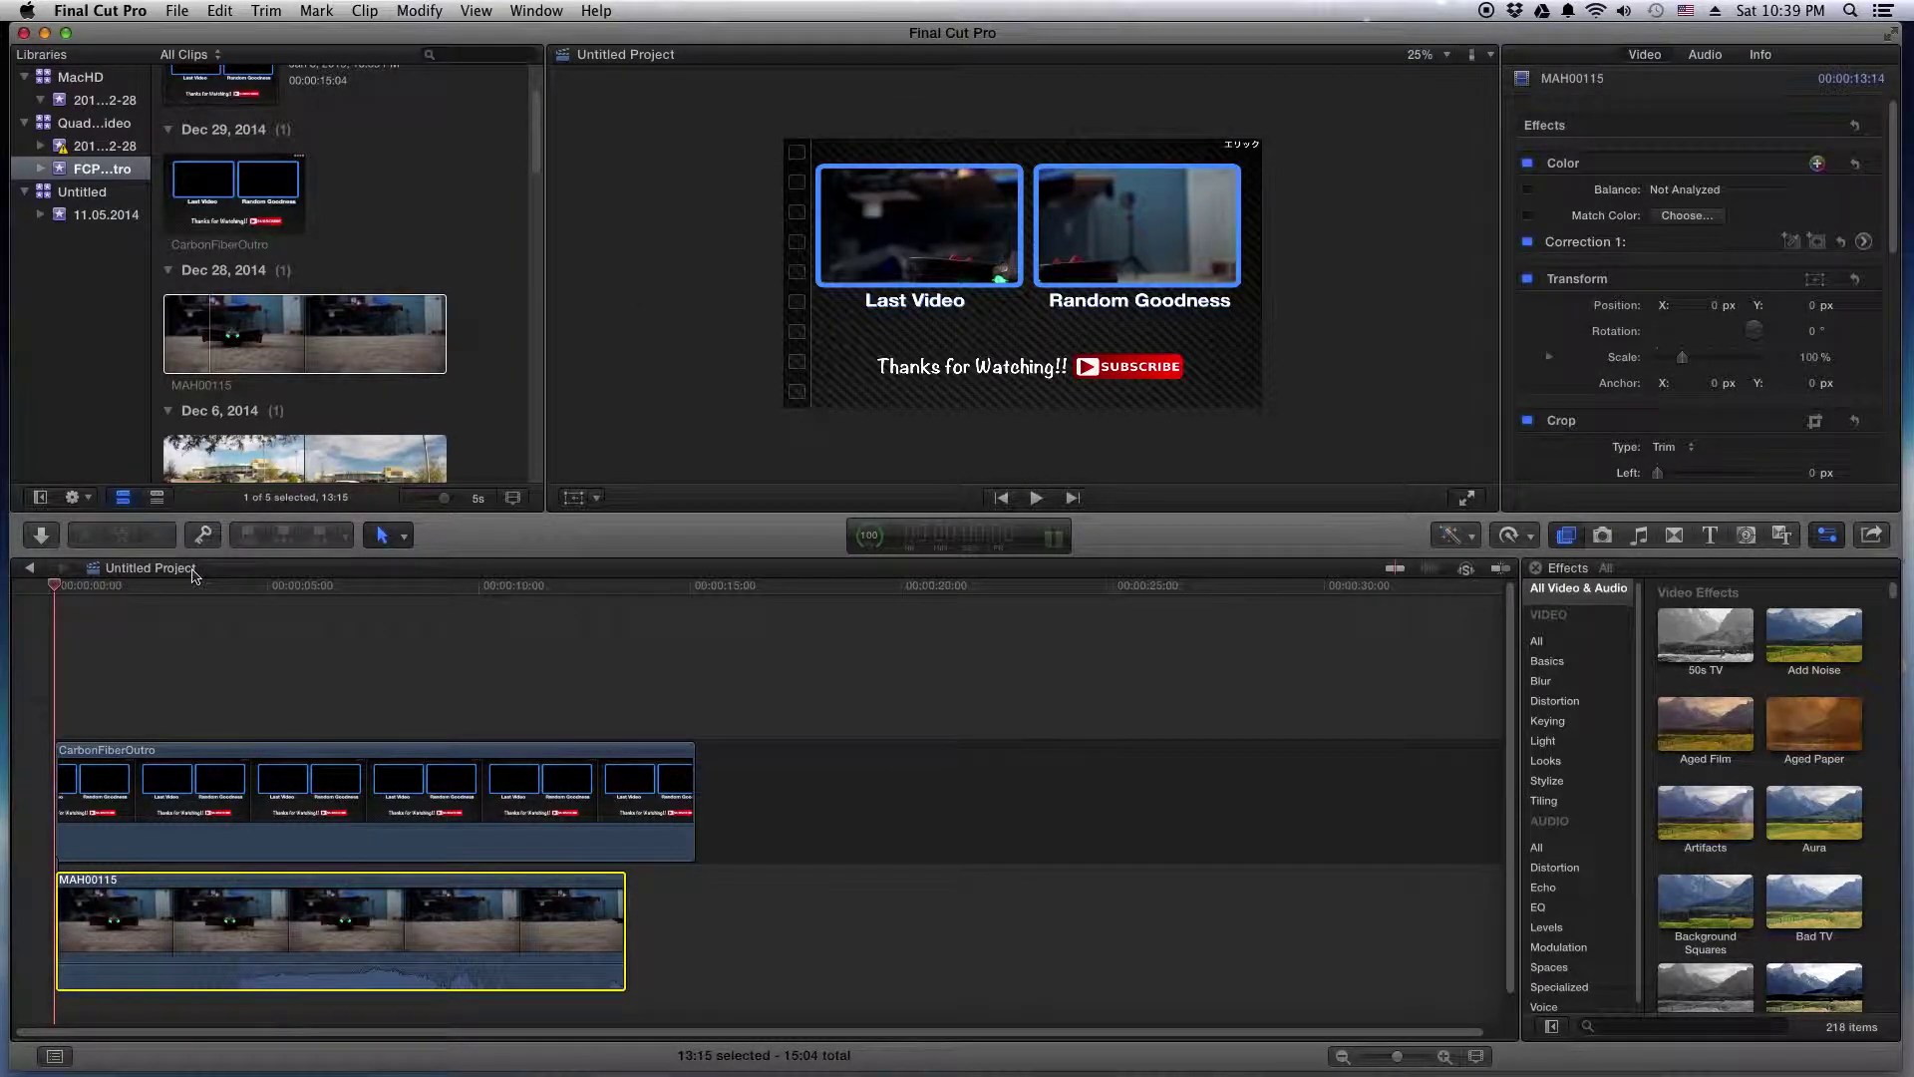
key(space)
key(space)
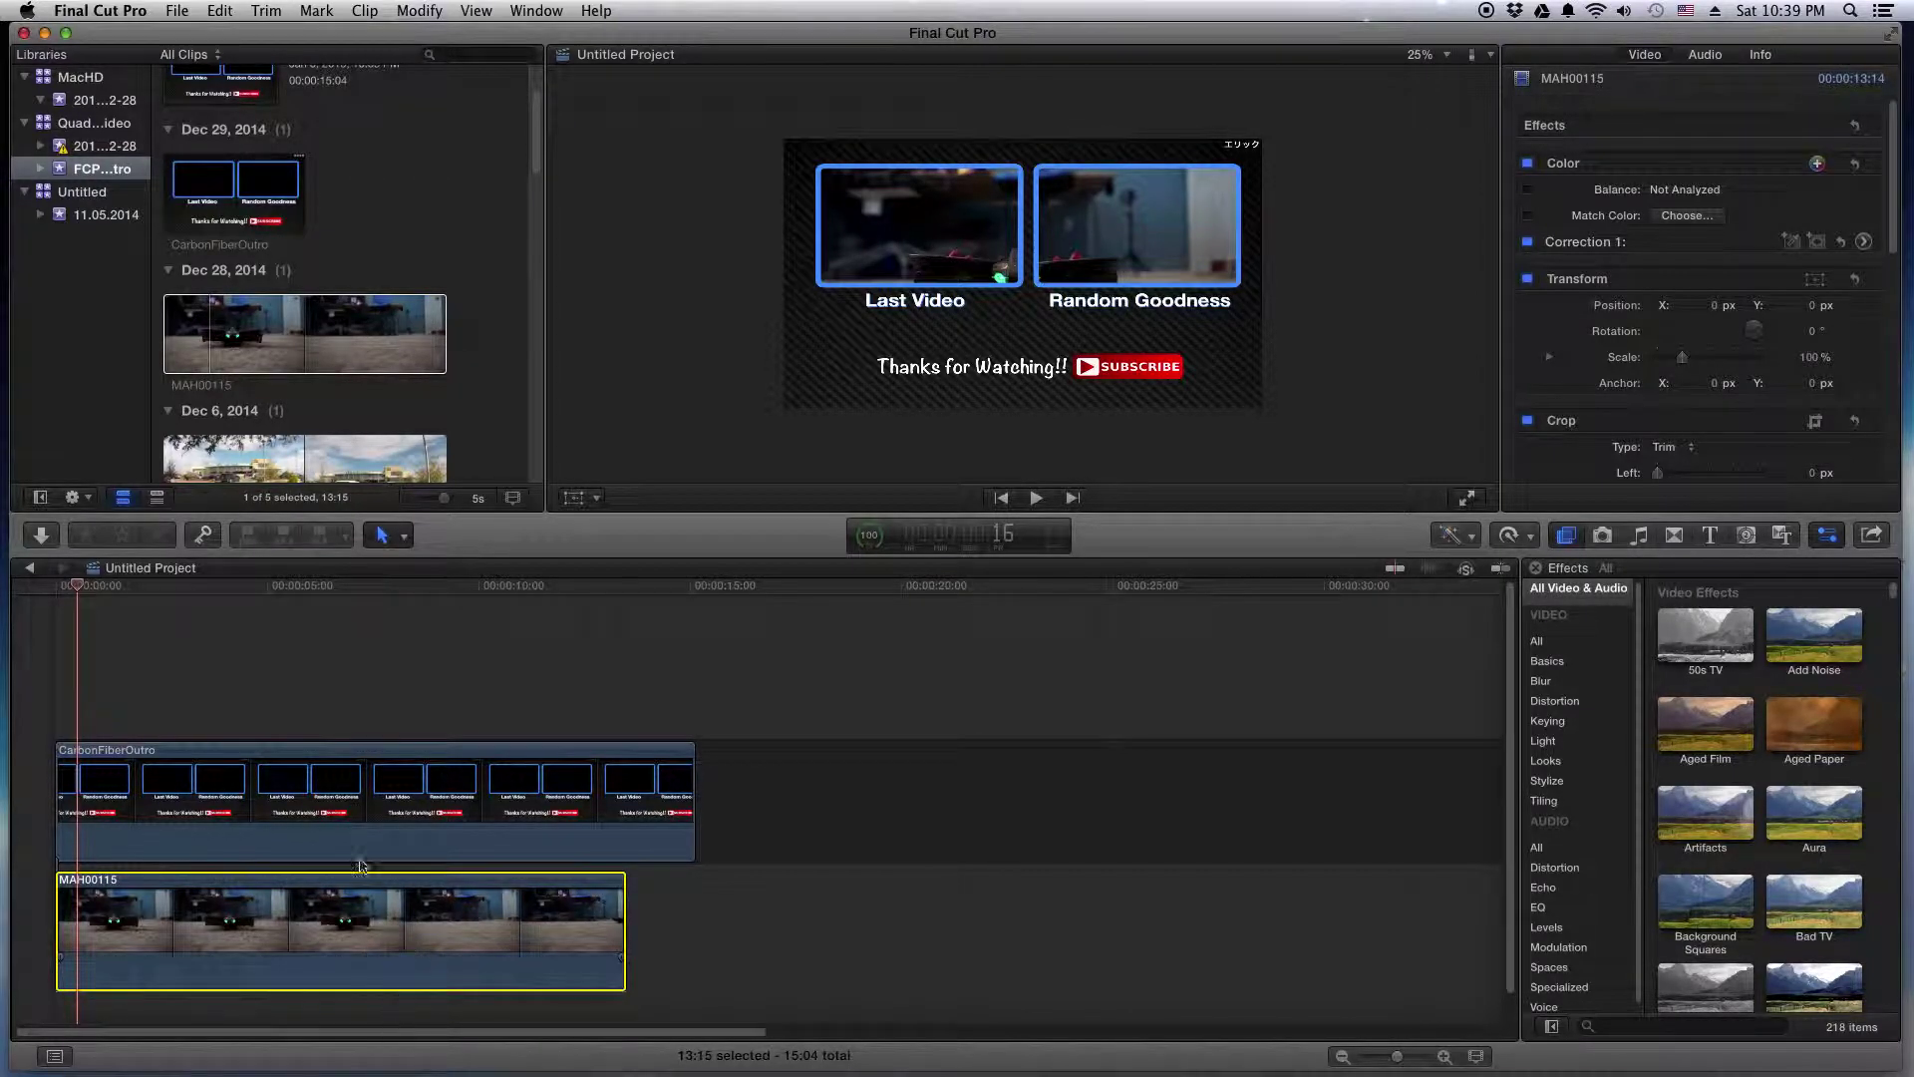
key(space)
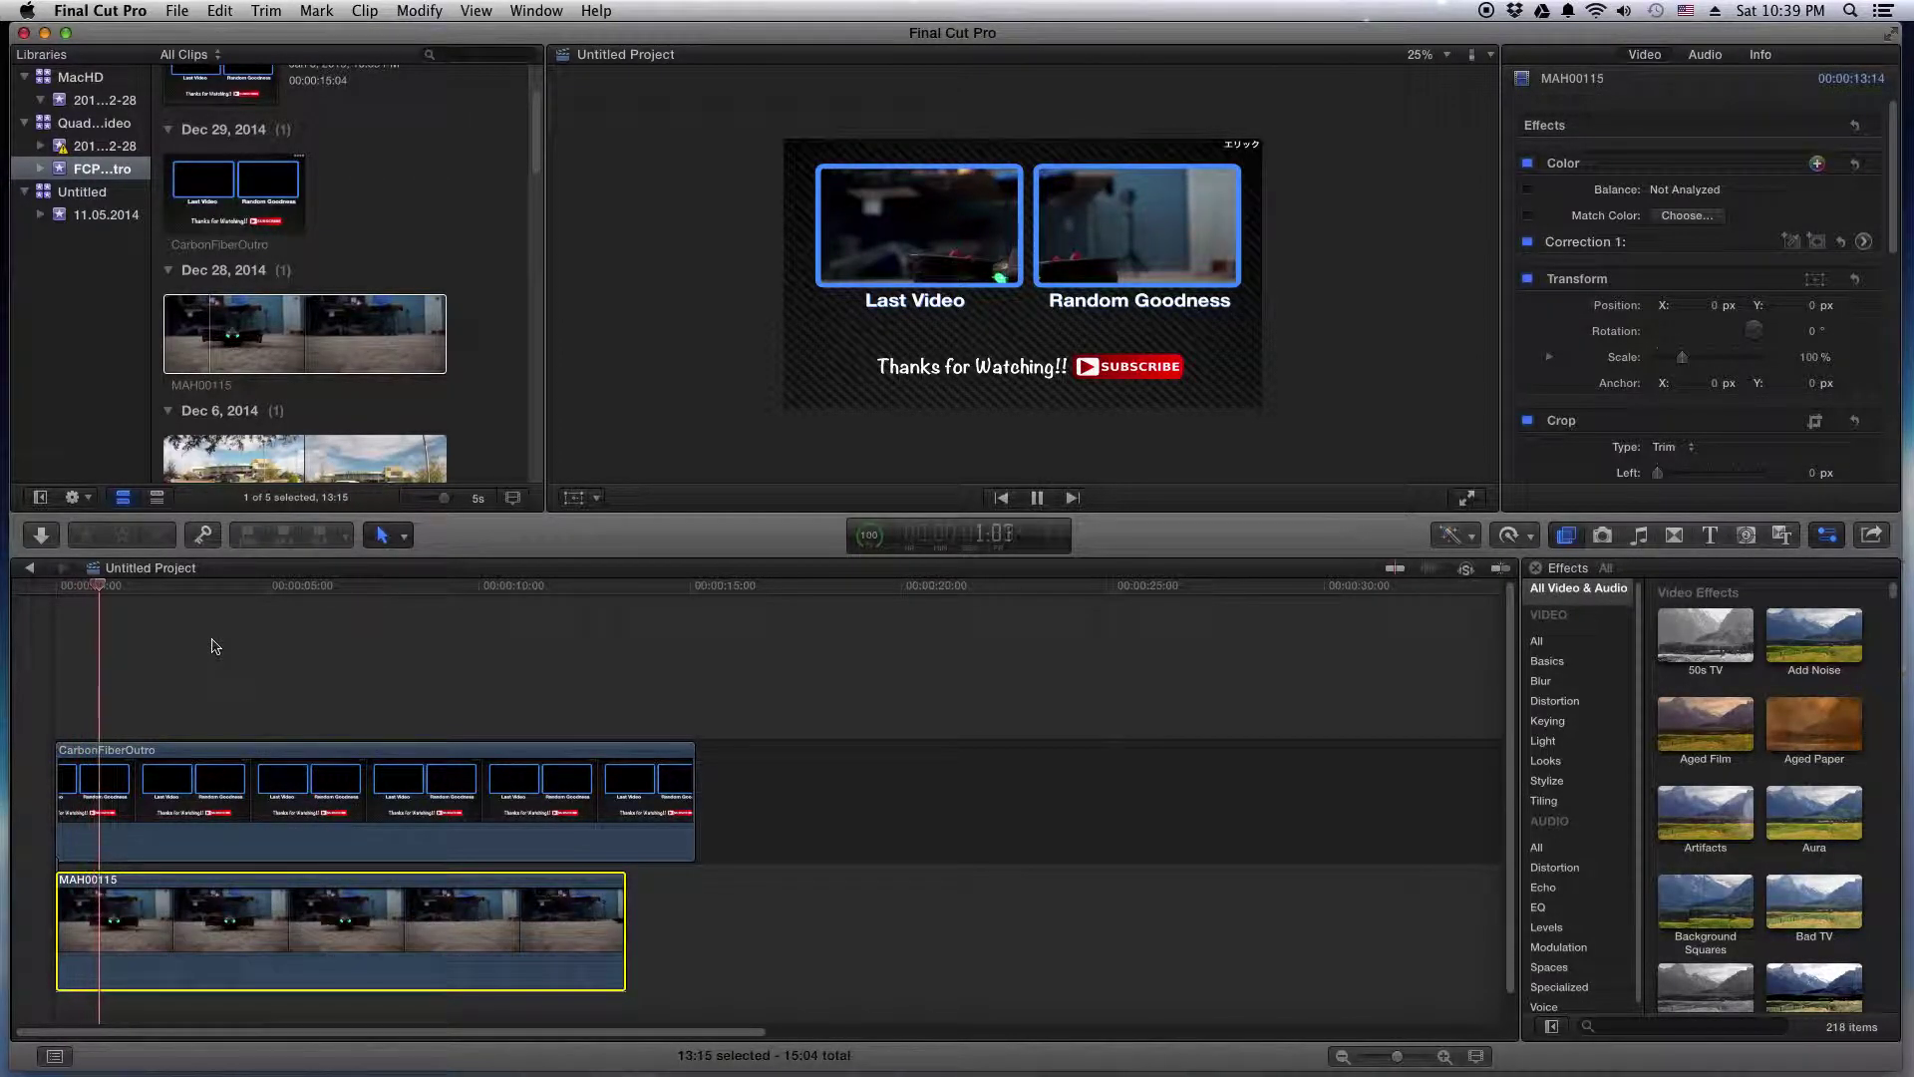
click(212, 646)
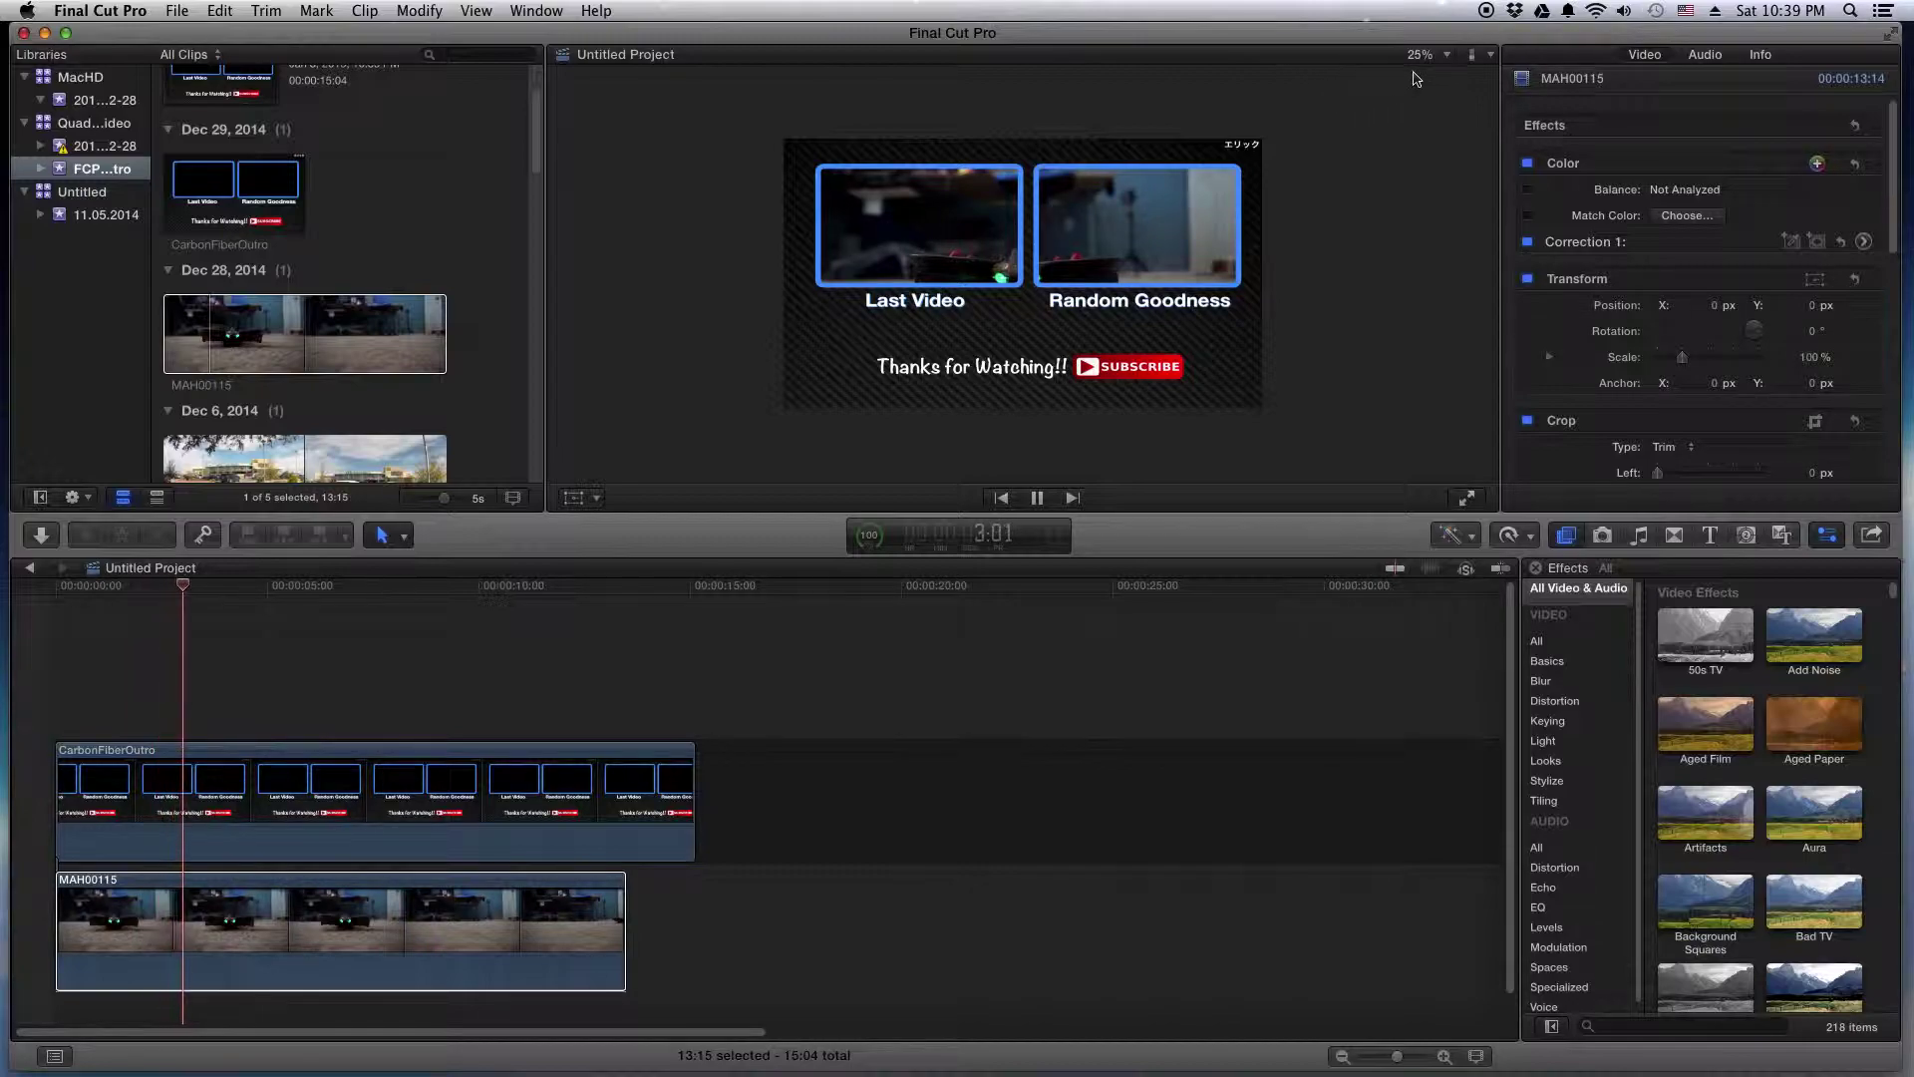
- Set the viewer zoom to 50%, make the viewer taller, and replay the project from the start
click(1445, 56)
click(1434, 151)
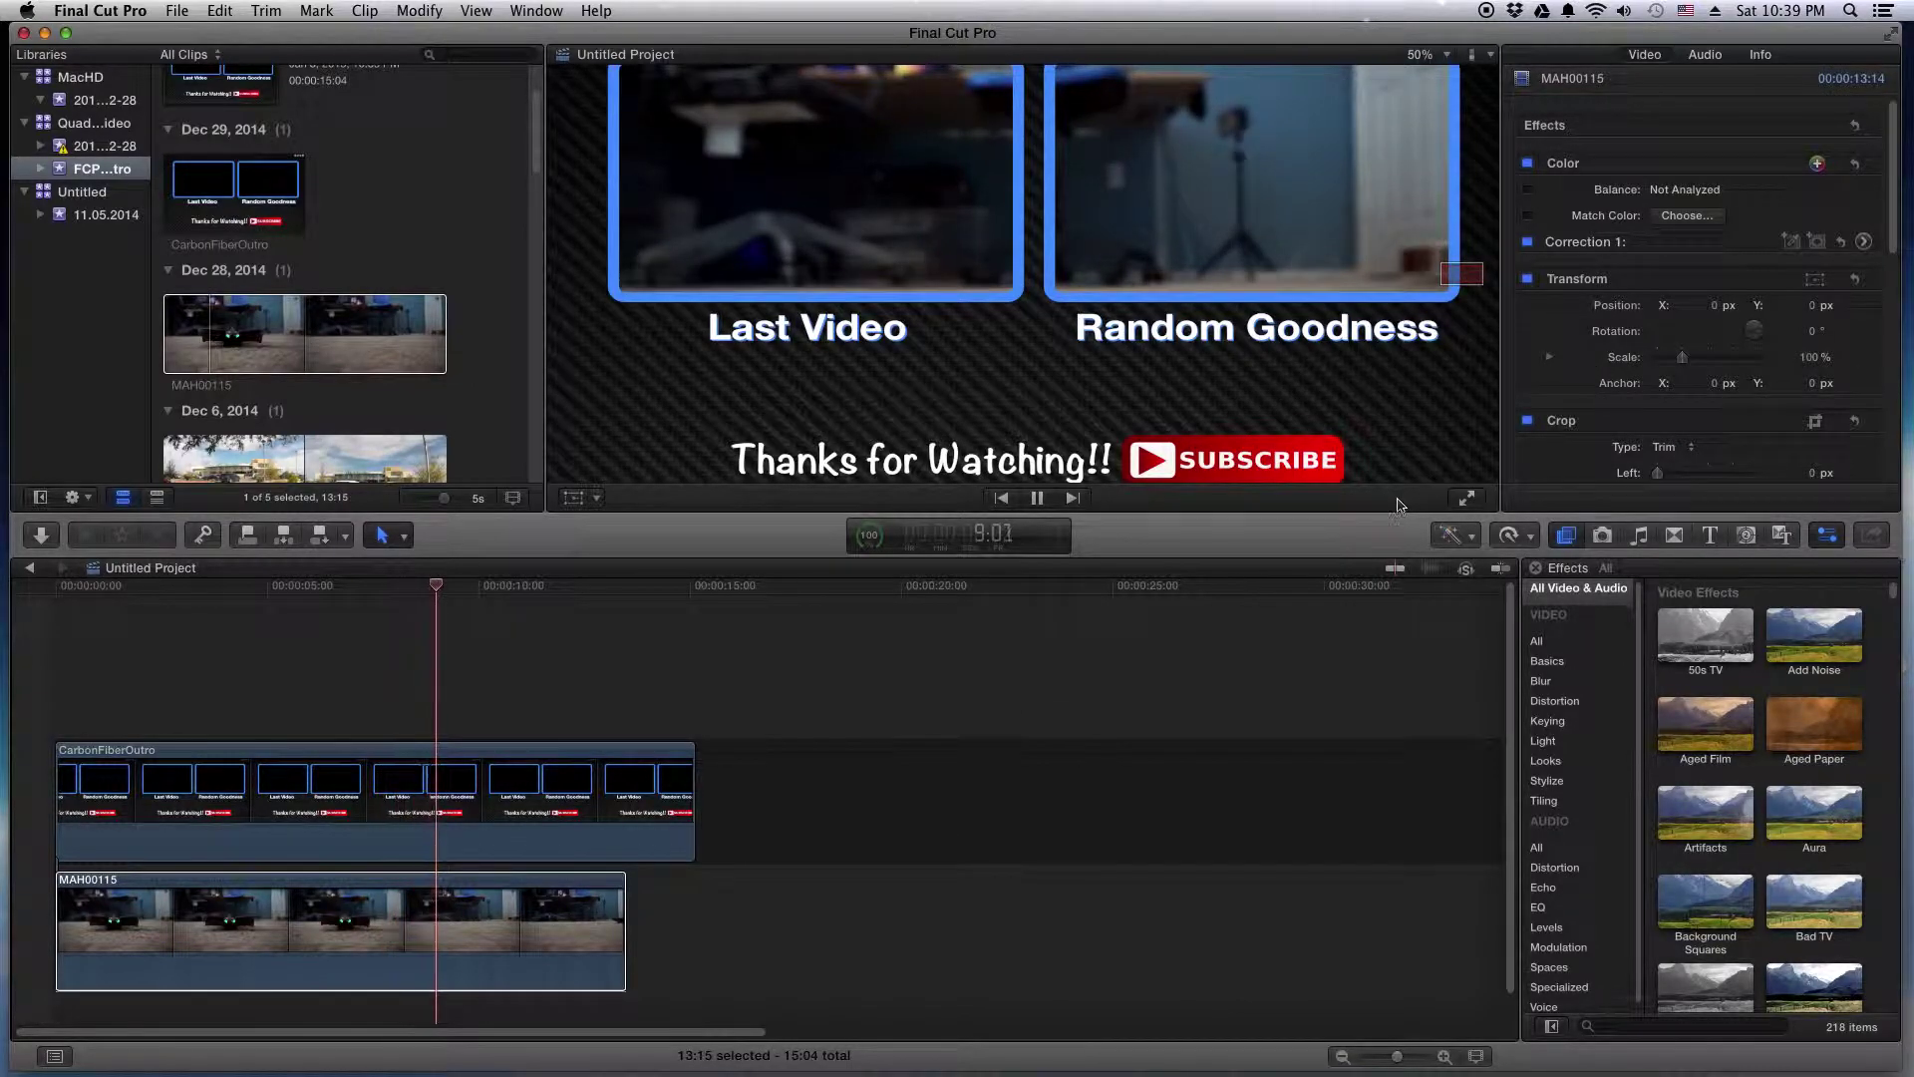
drag(1396, 513, 1403, 754)
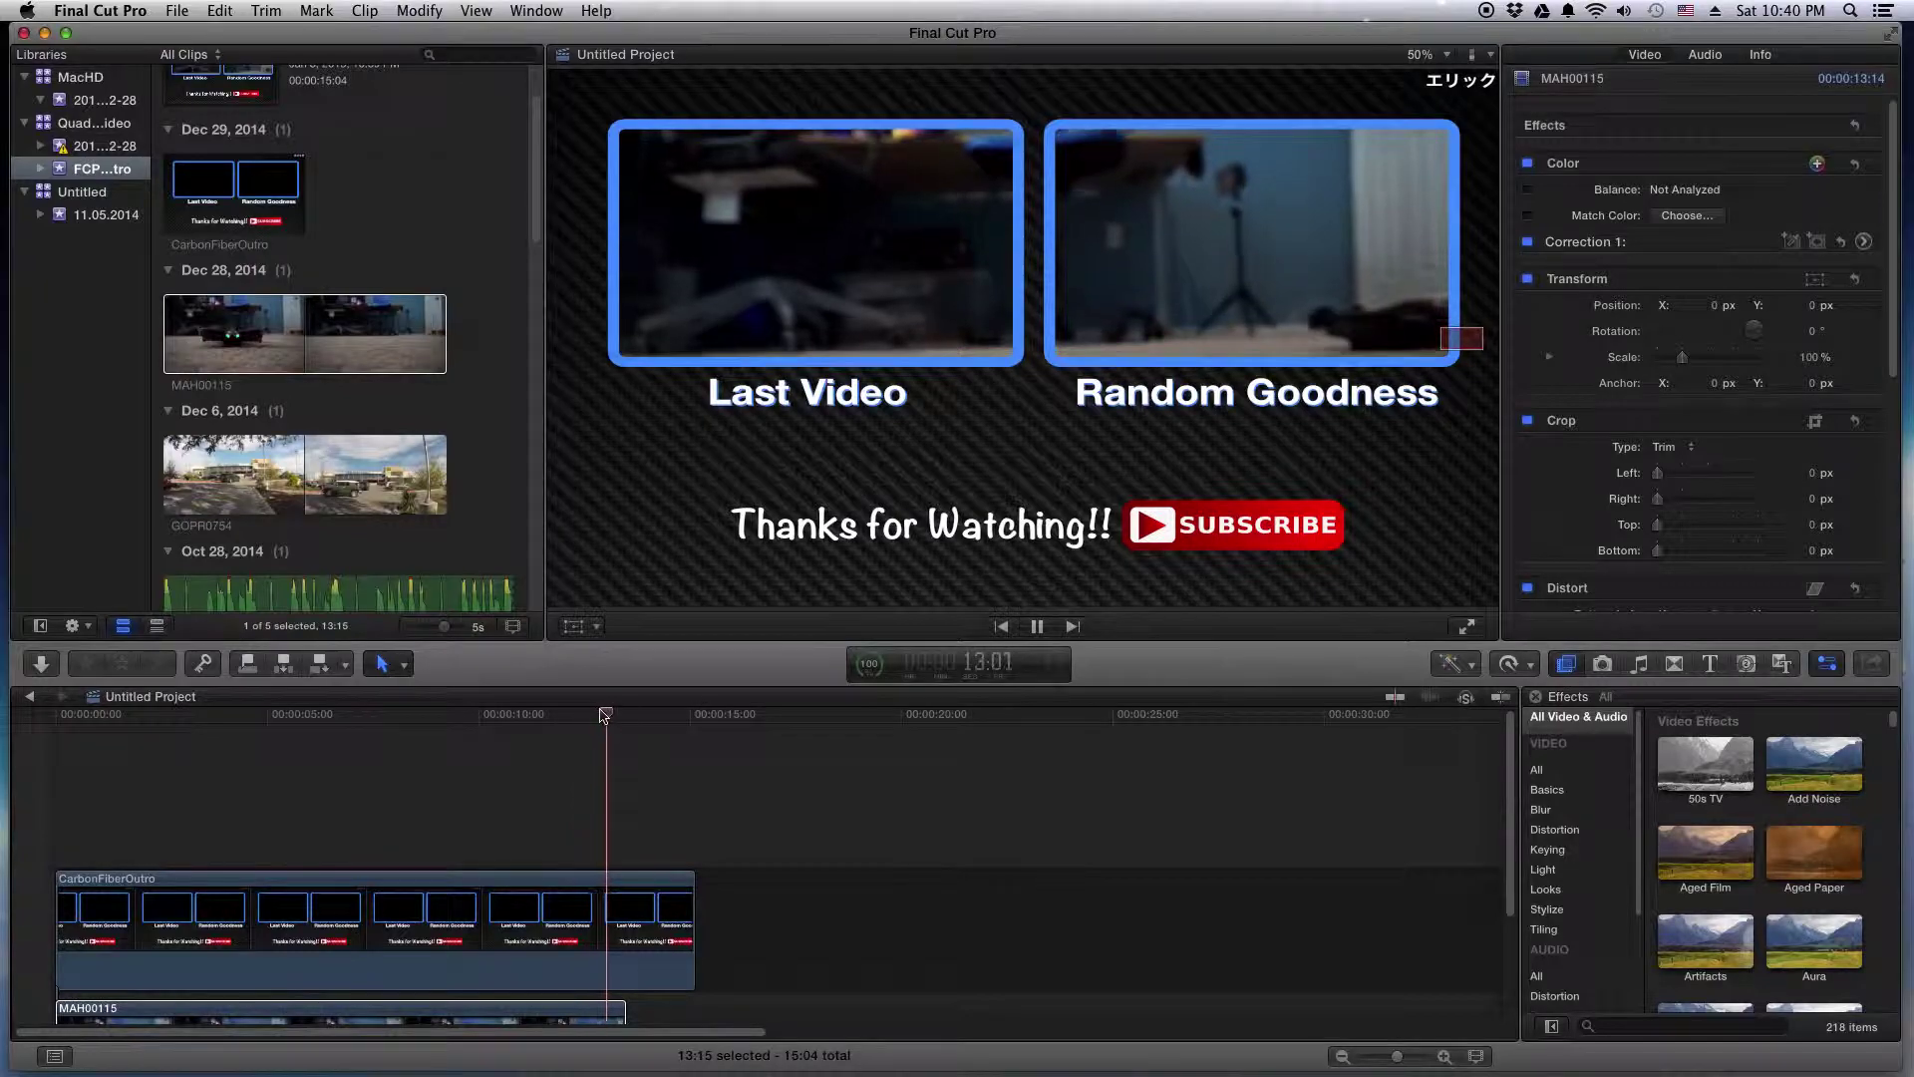
click(653, 714)
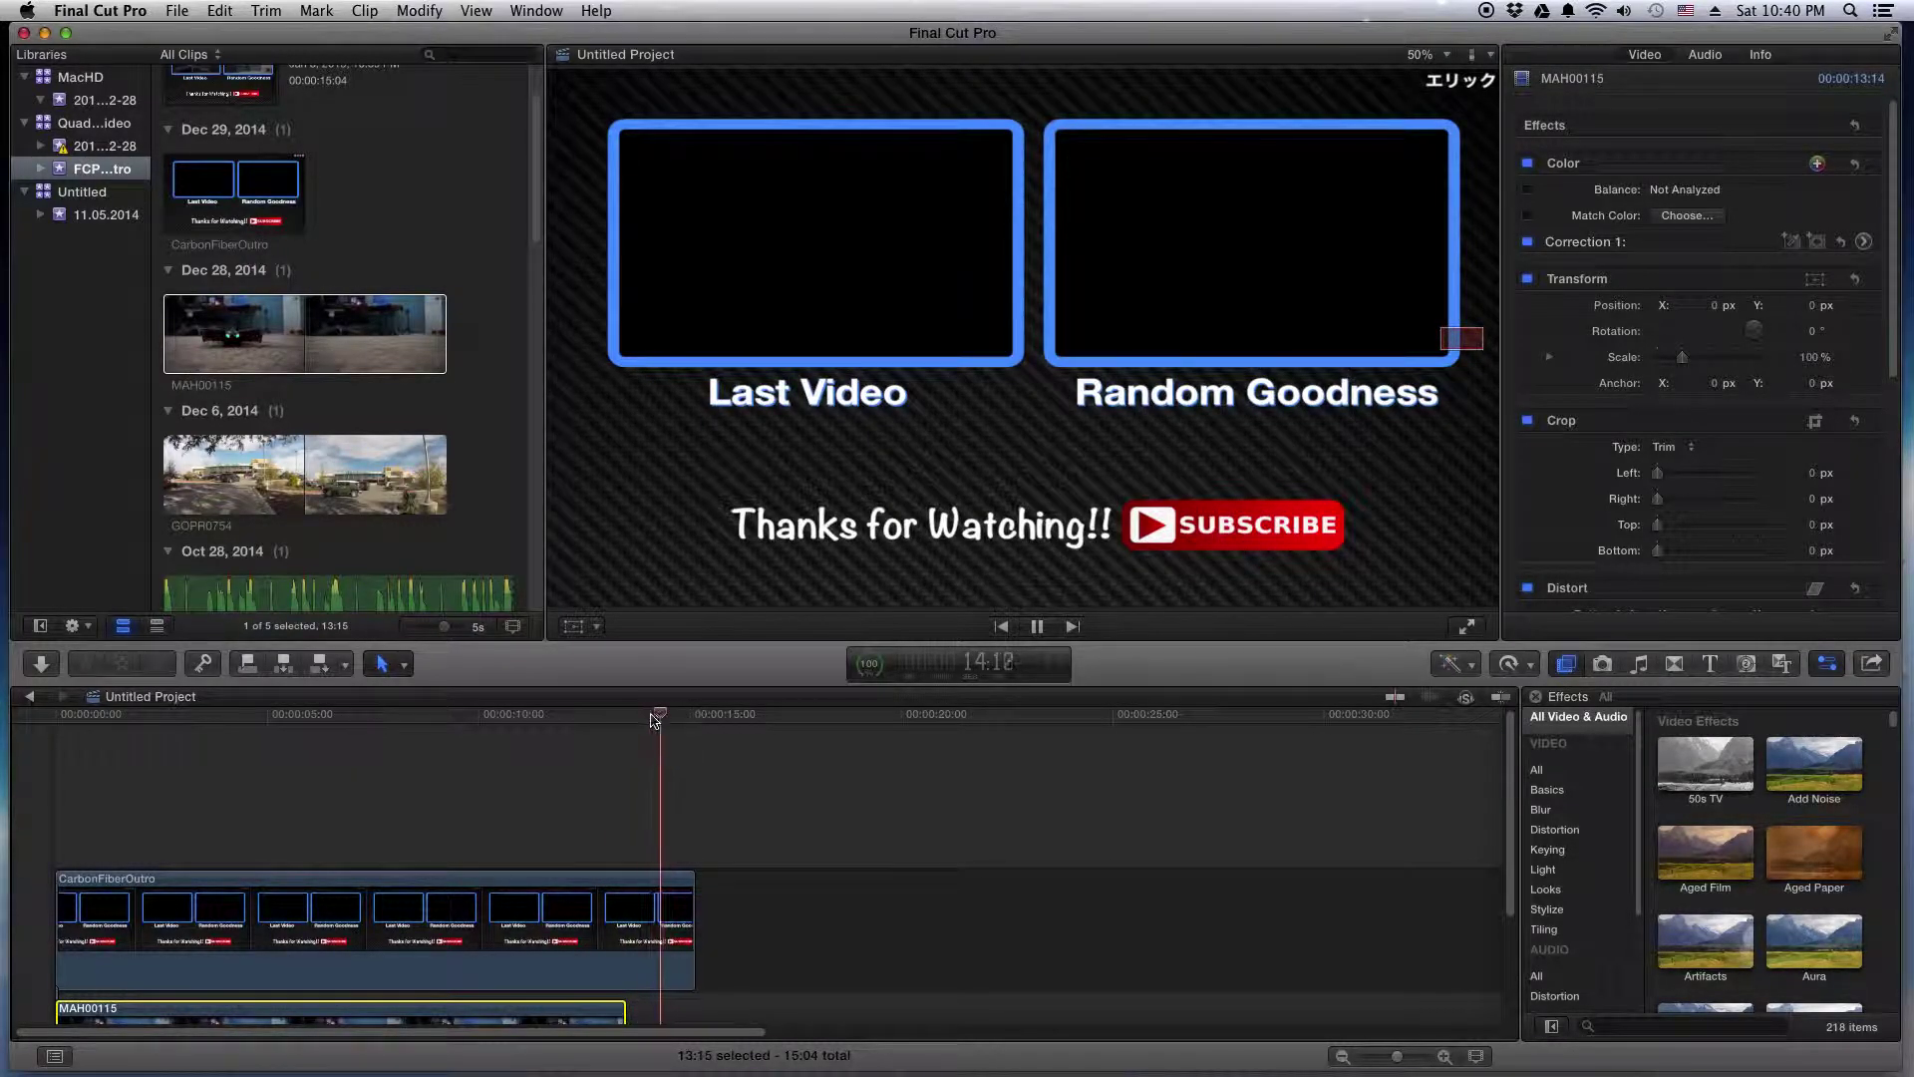
click(651, 716)
key(space)
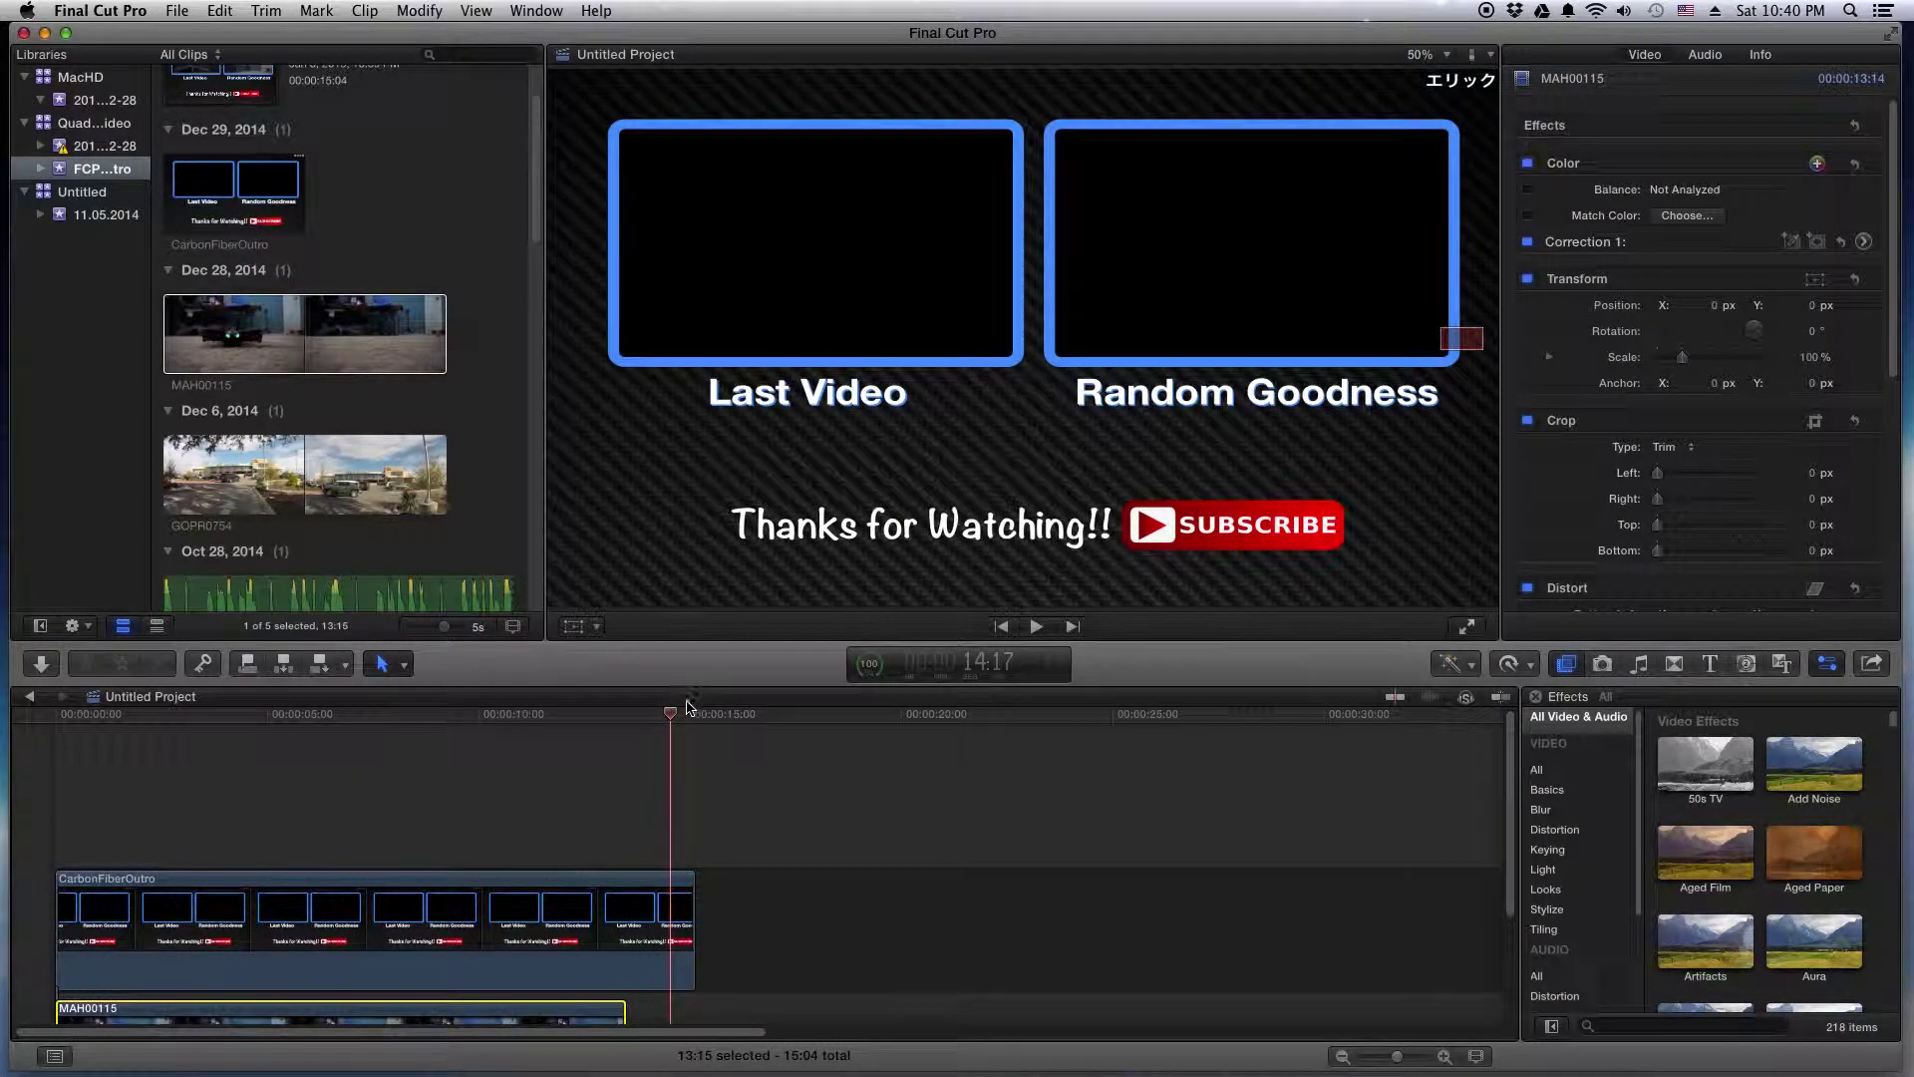
drag(675, 718, 438, 716)
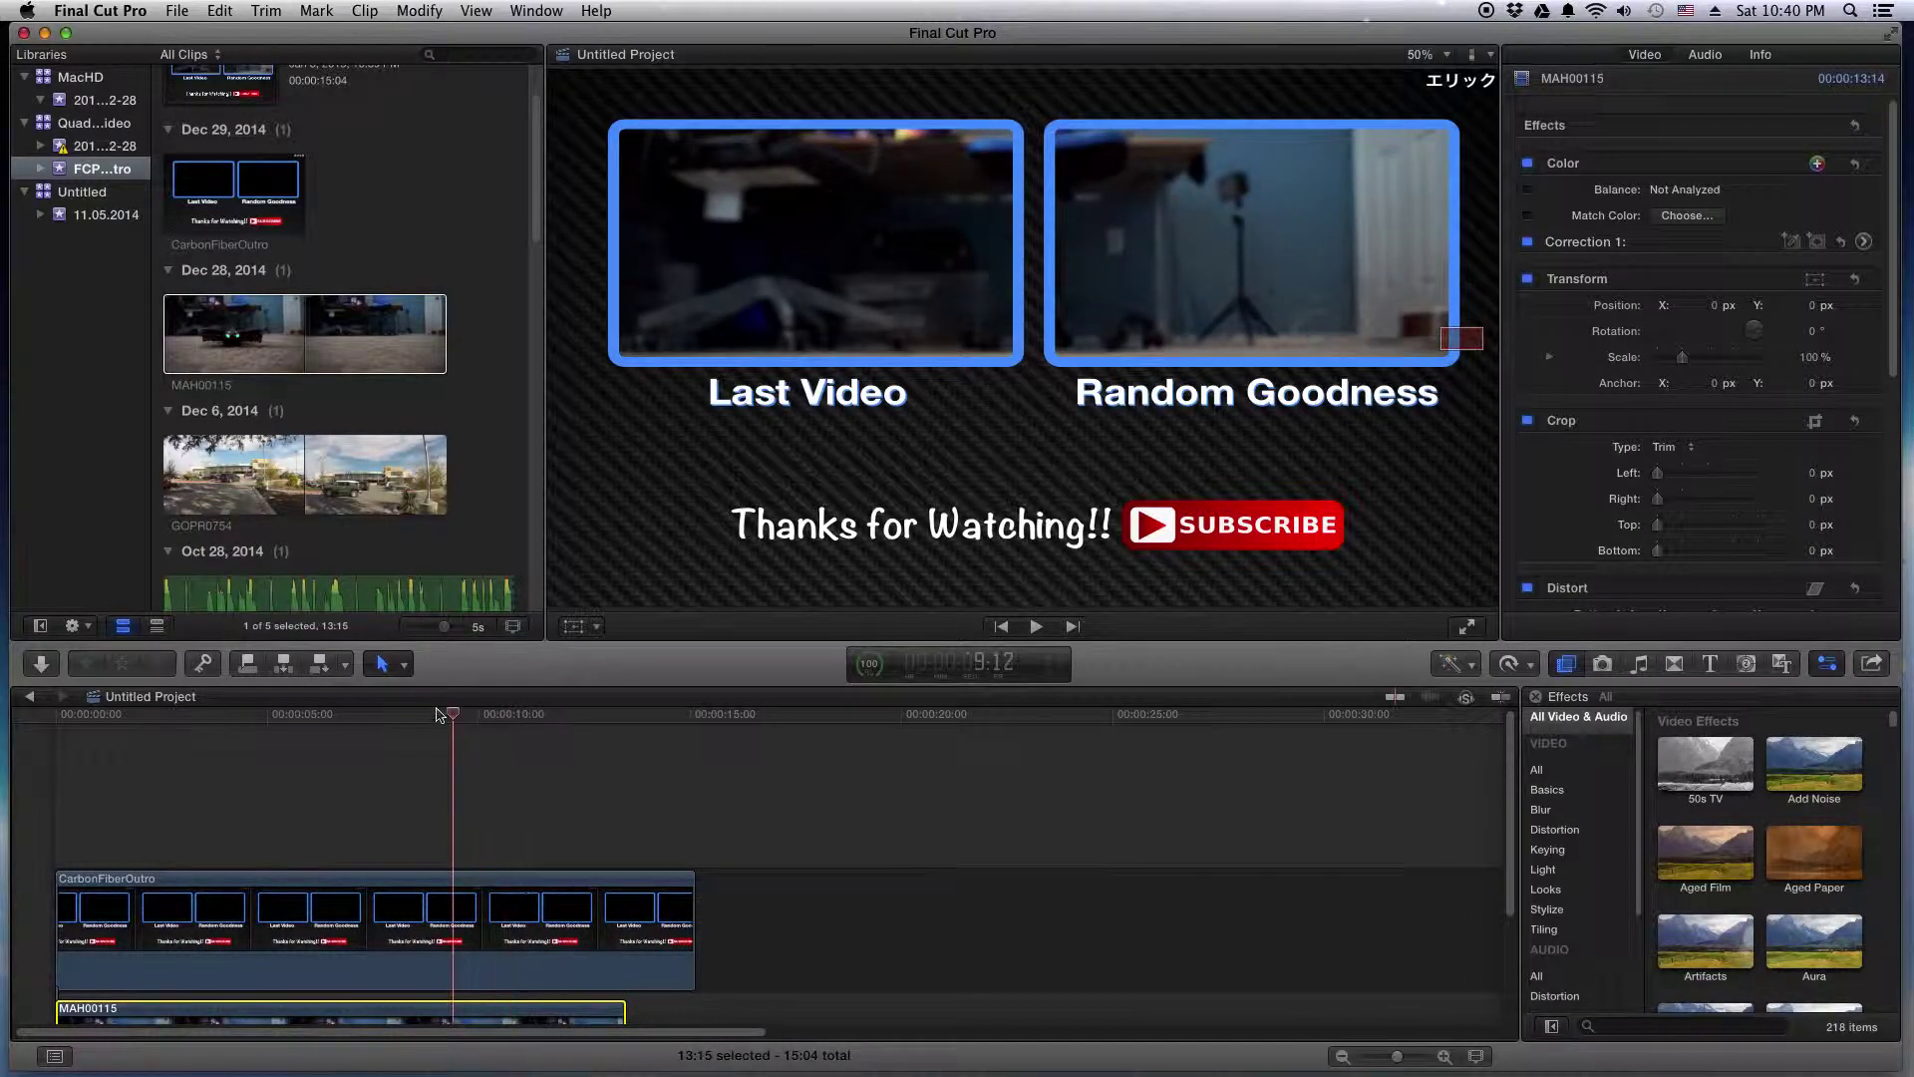
scroll(43, 874, down, 2)
key(Home)
key(space)
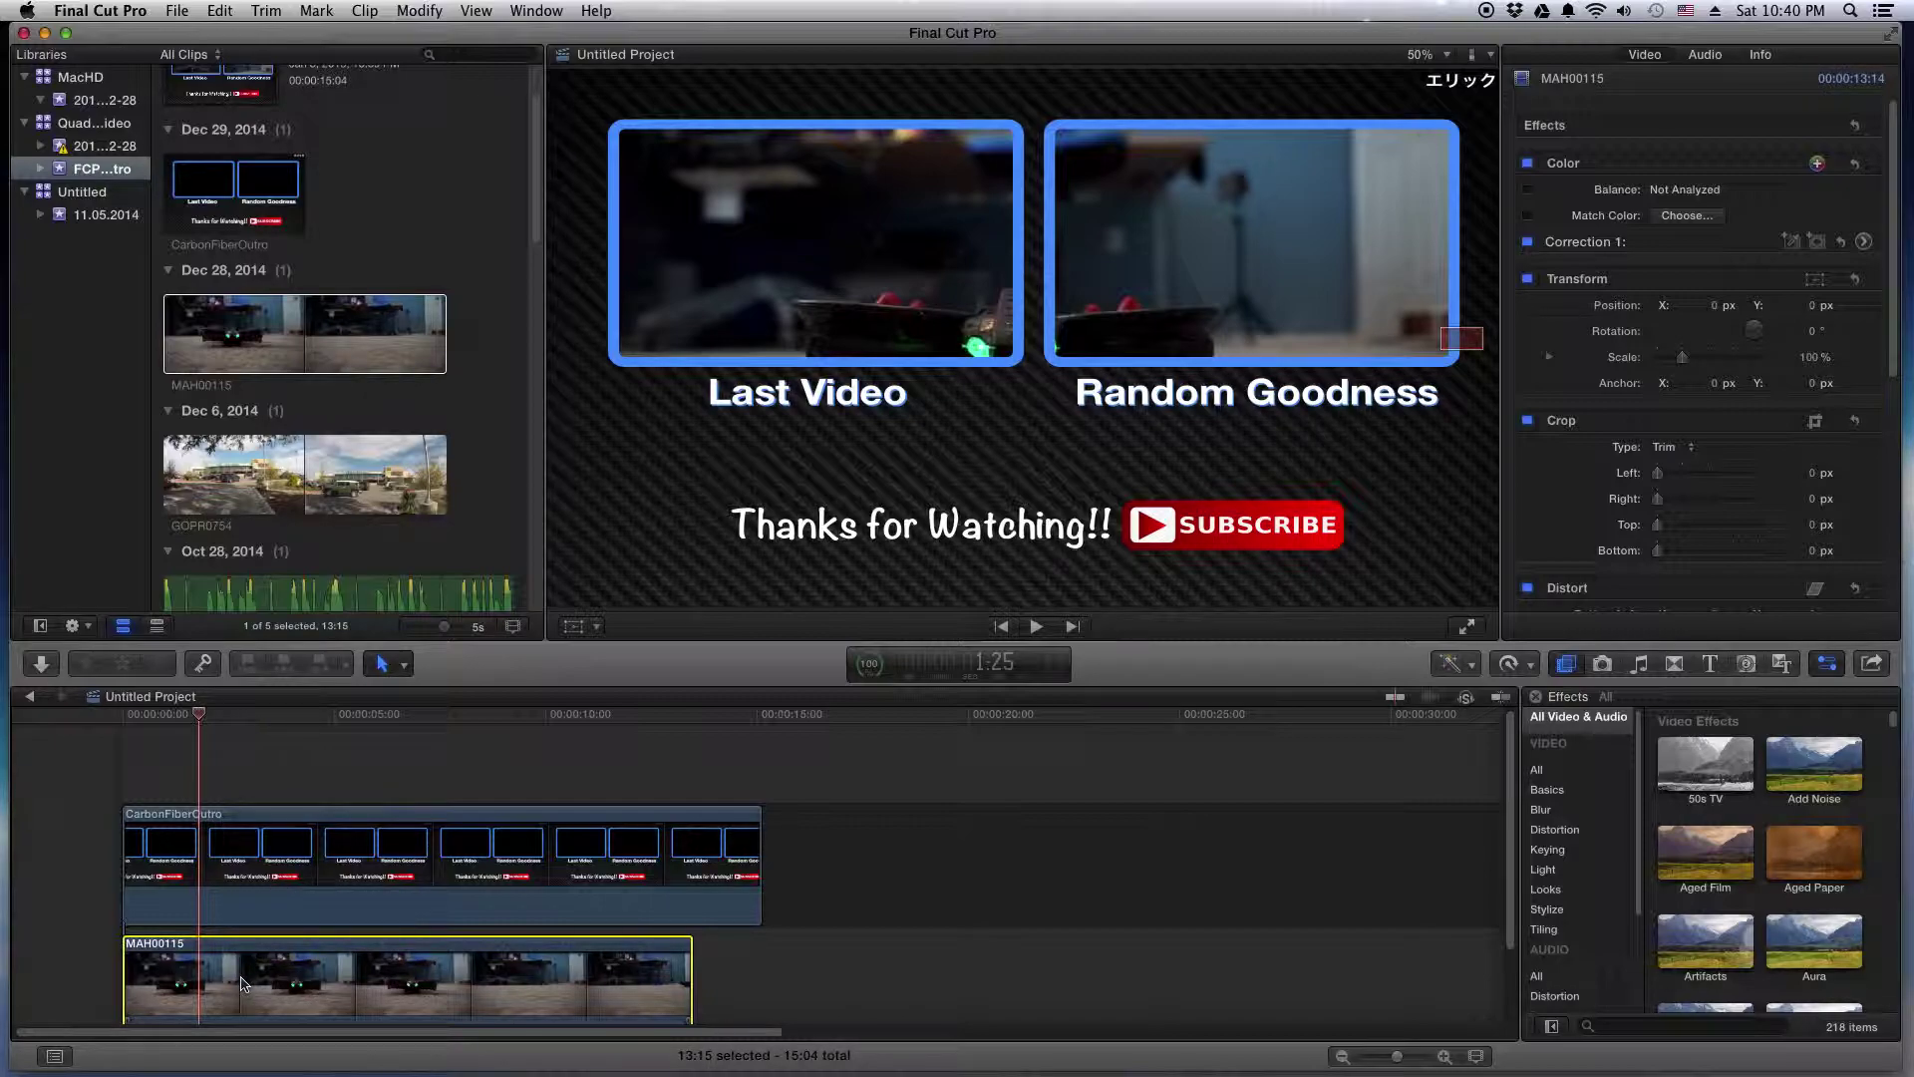
- Scale MAH00115 to 46.89% and position it to fill the Last Video box
click(572, 625)
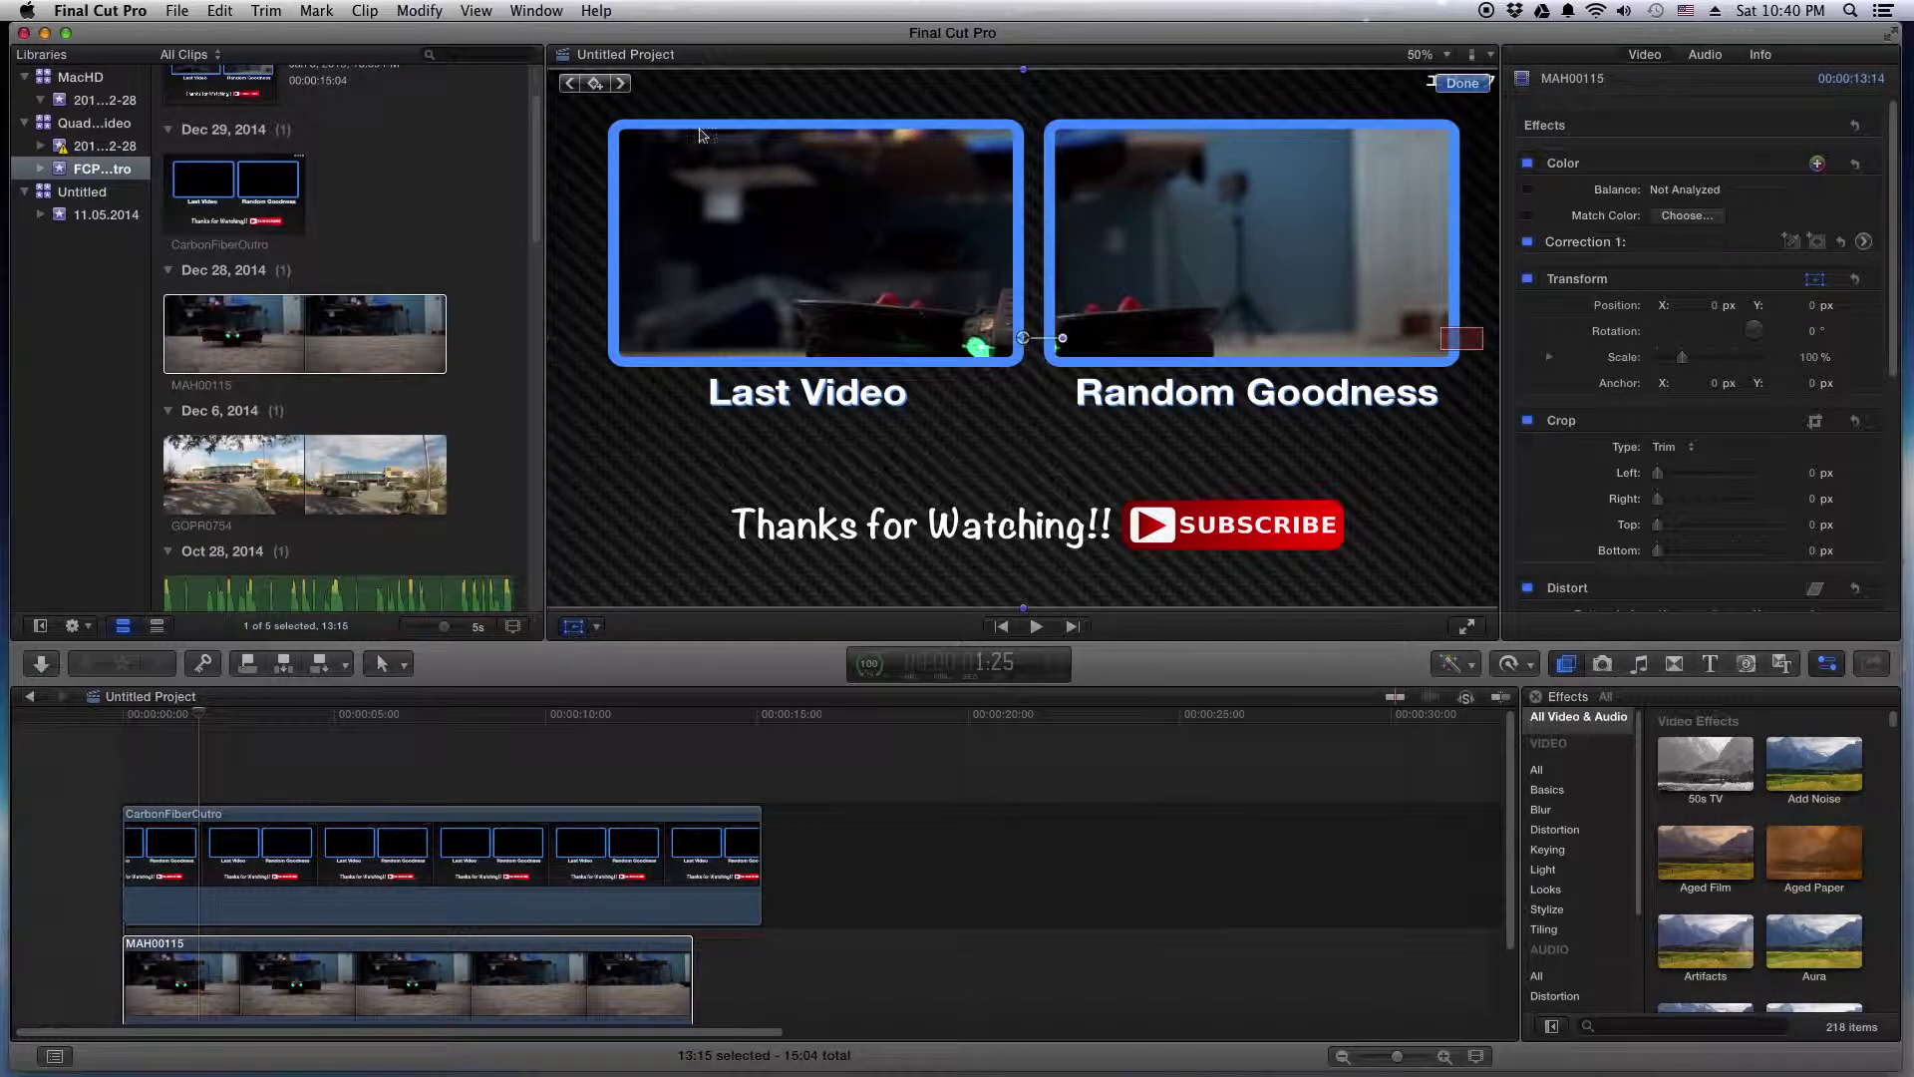
drag(701, 141, 731, 158)
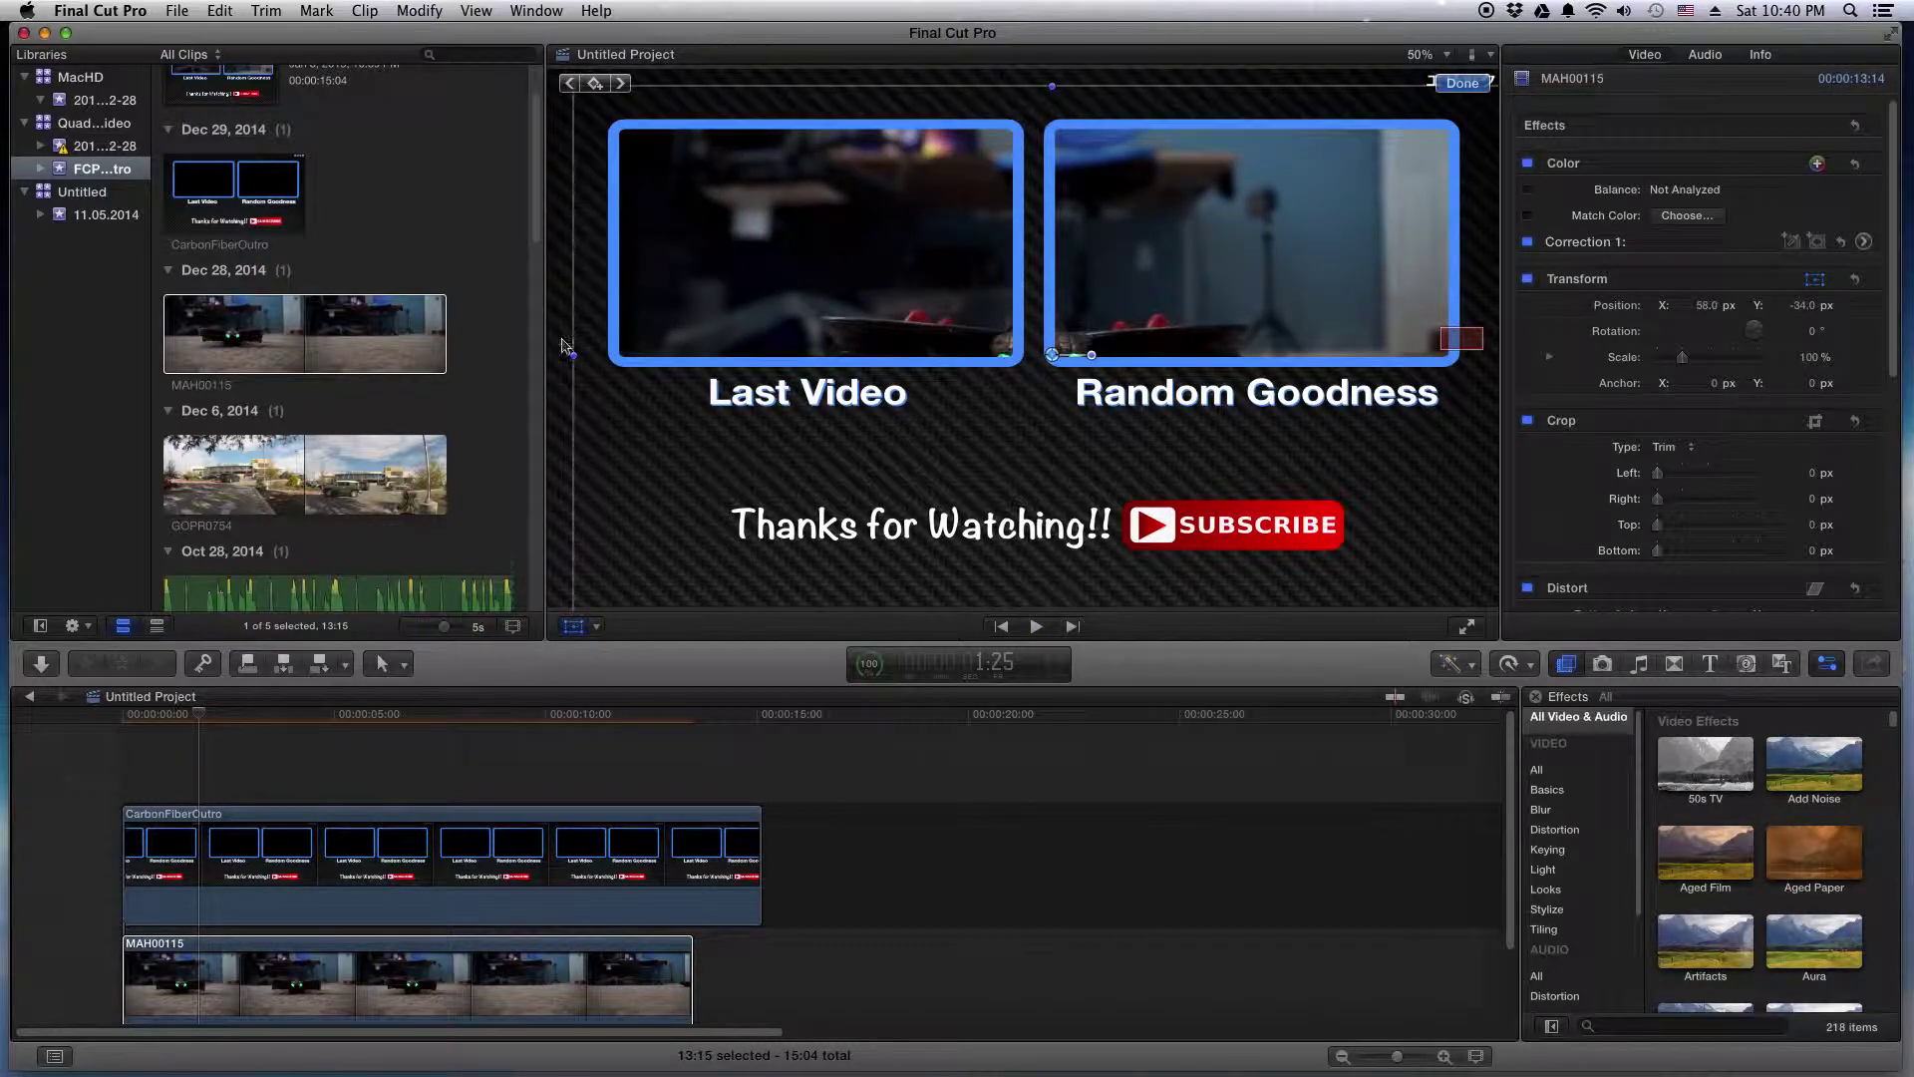
drag(612, 528, 1069, 303)
drag(1029, 184, 817, 160)
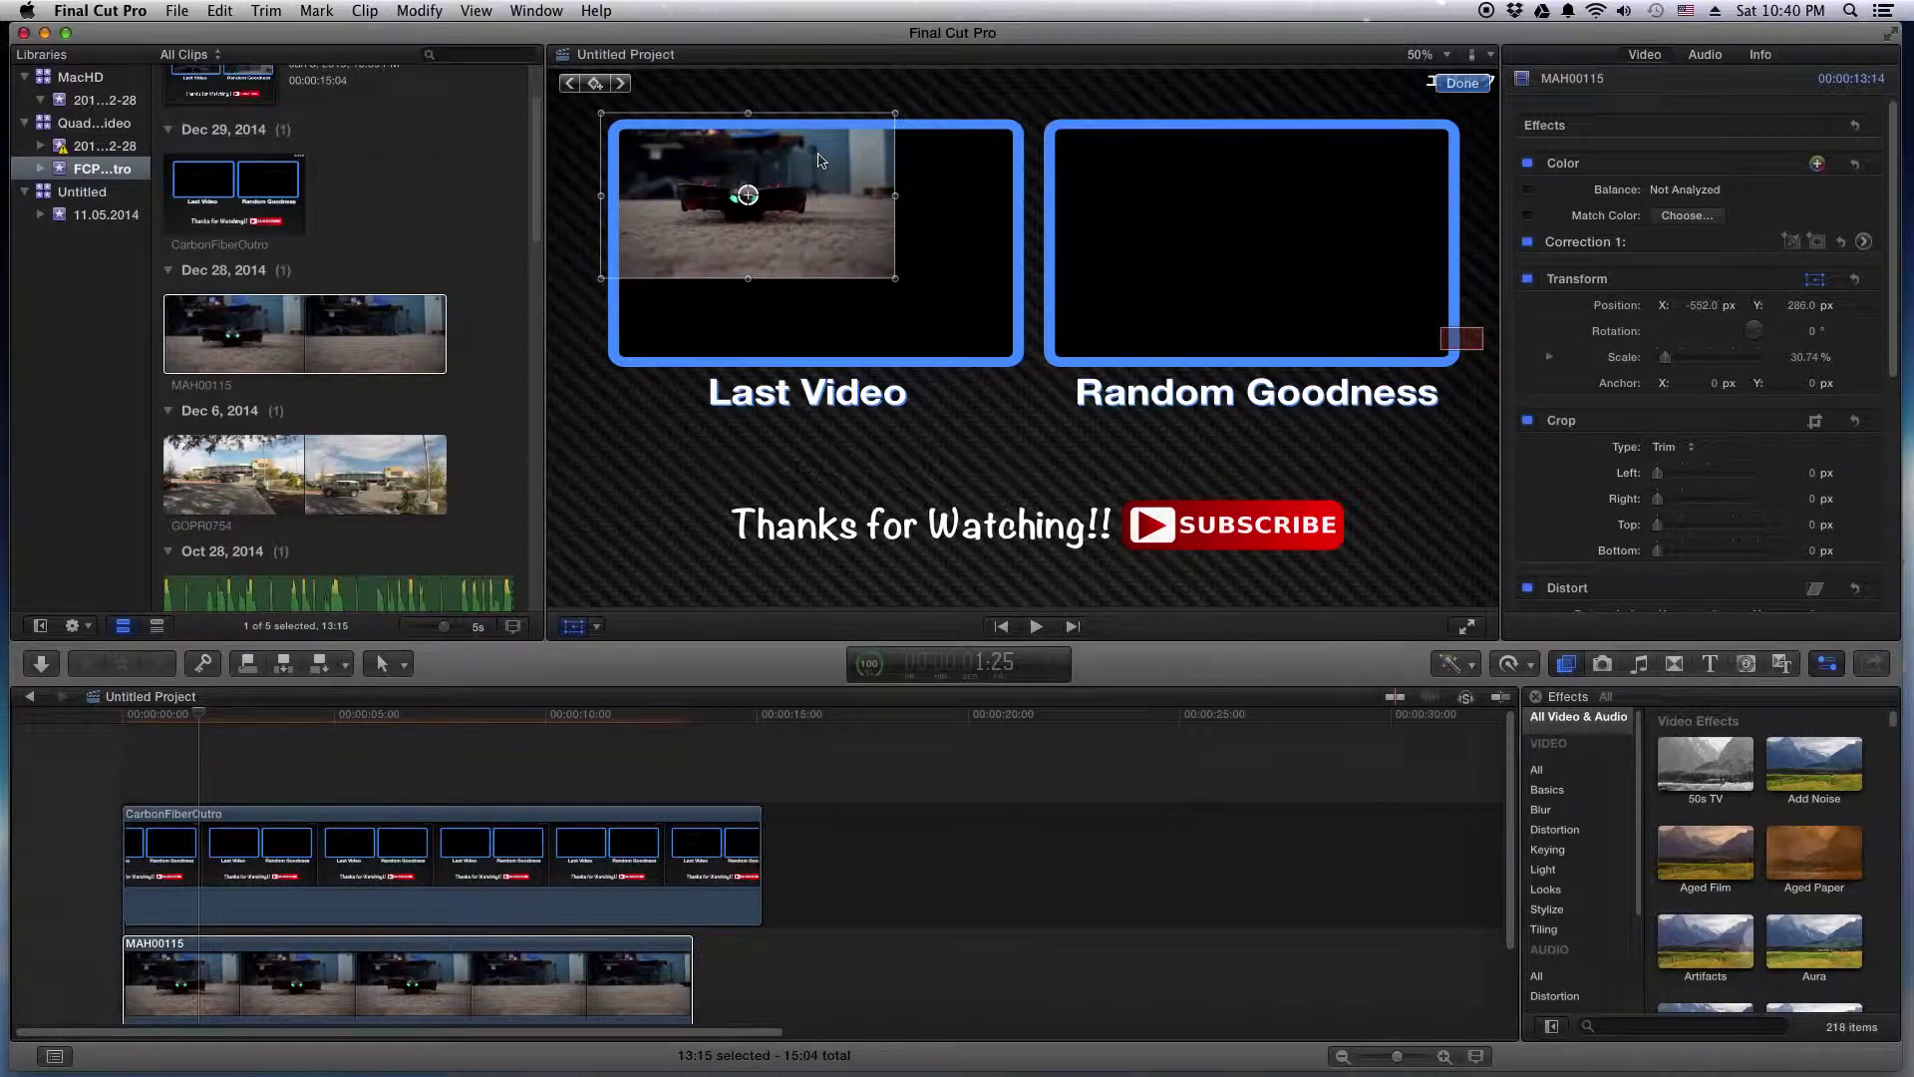
drag(896, 279, 979, 325)
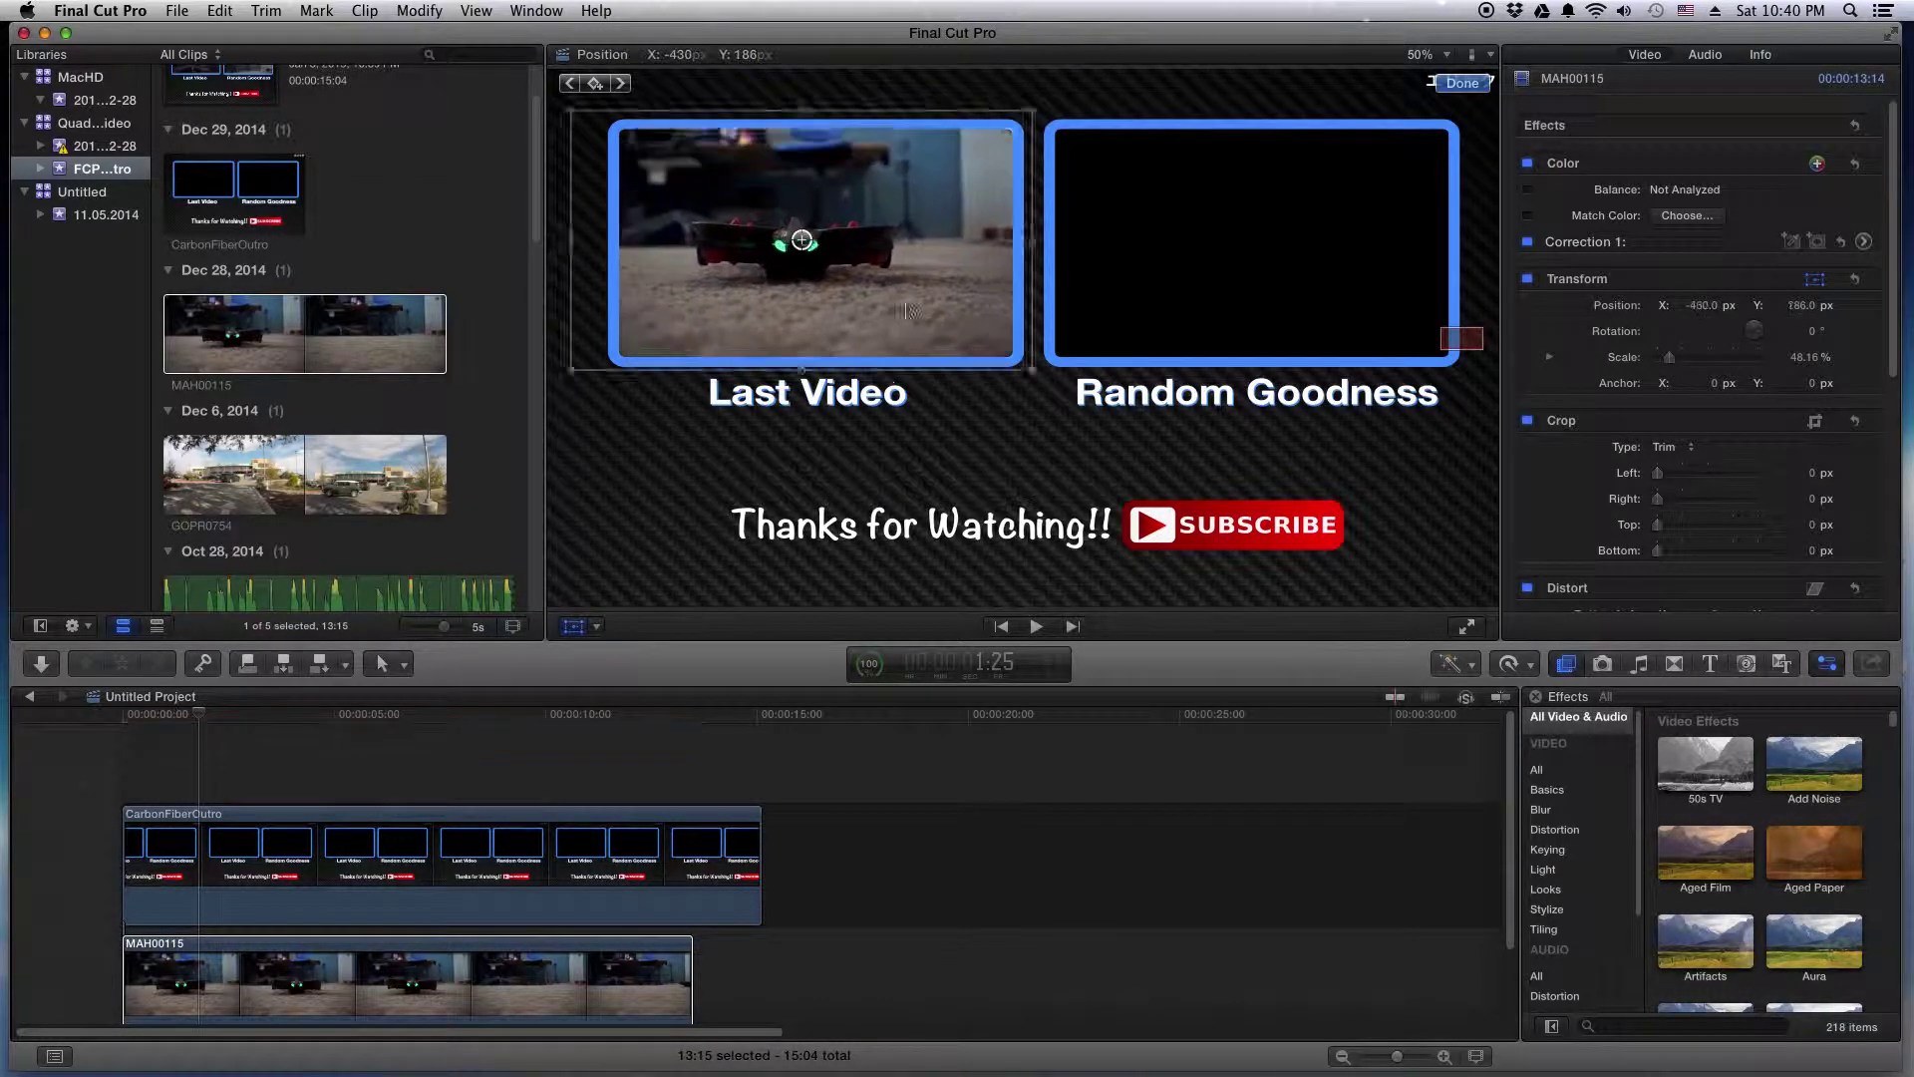
drag(840, 256, 904, 317)
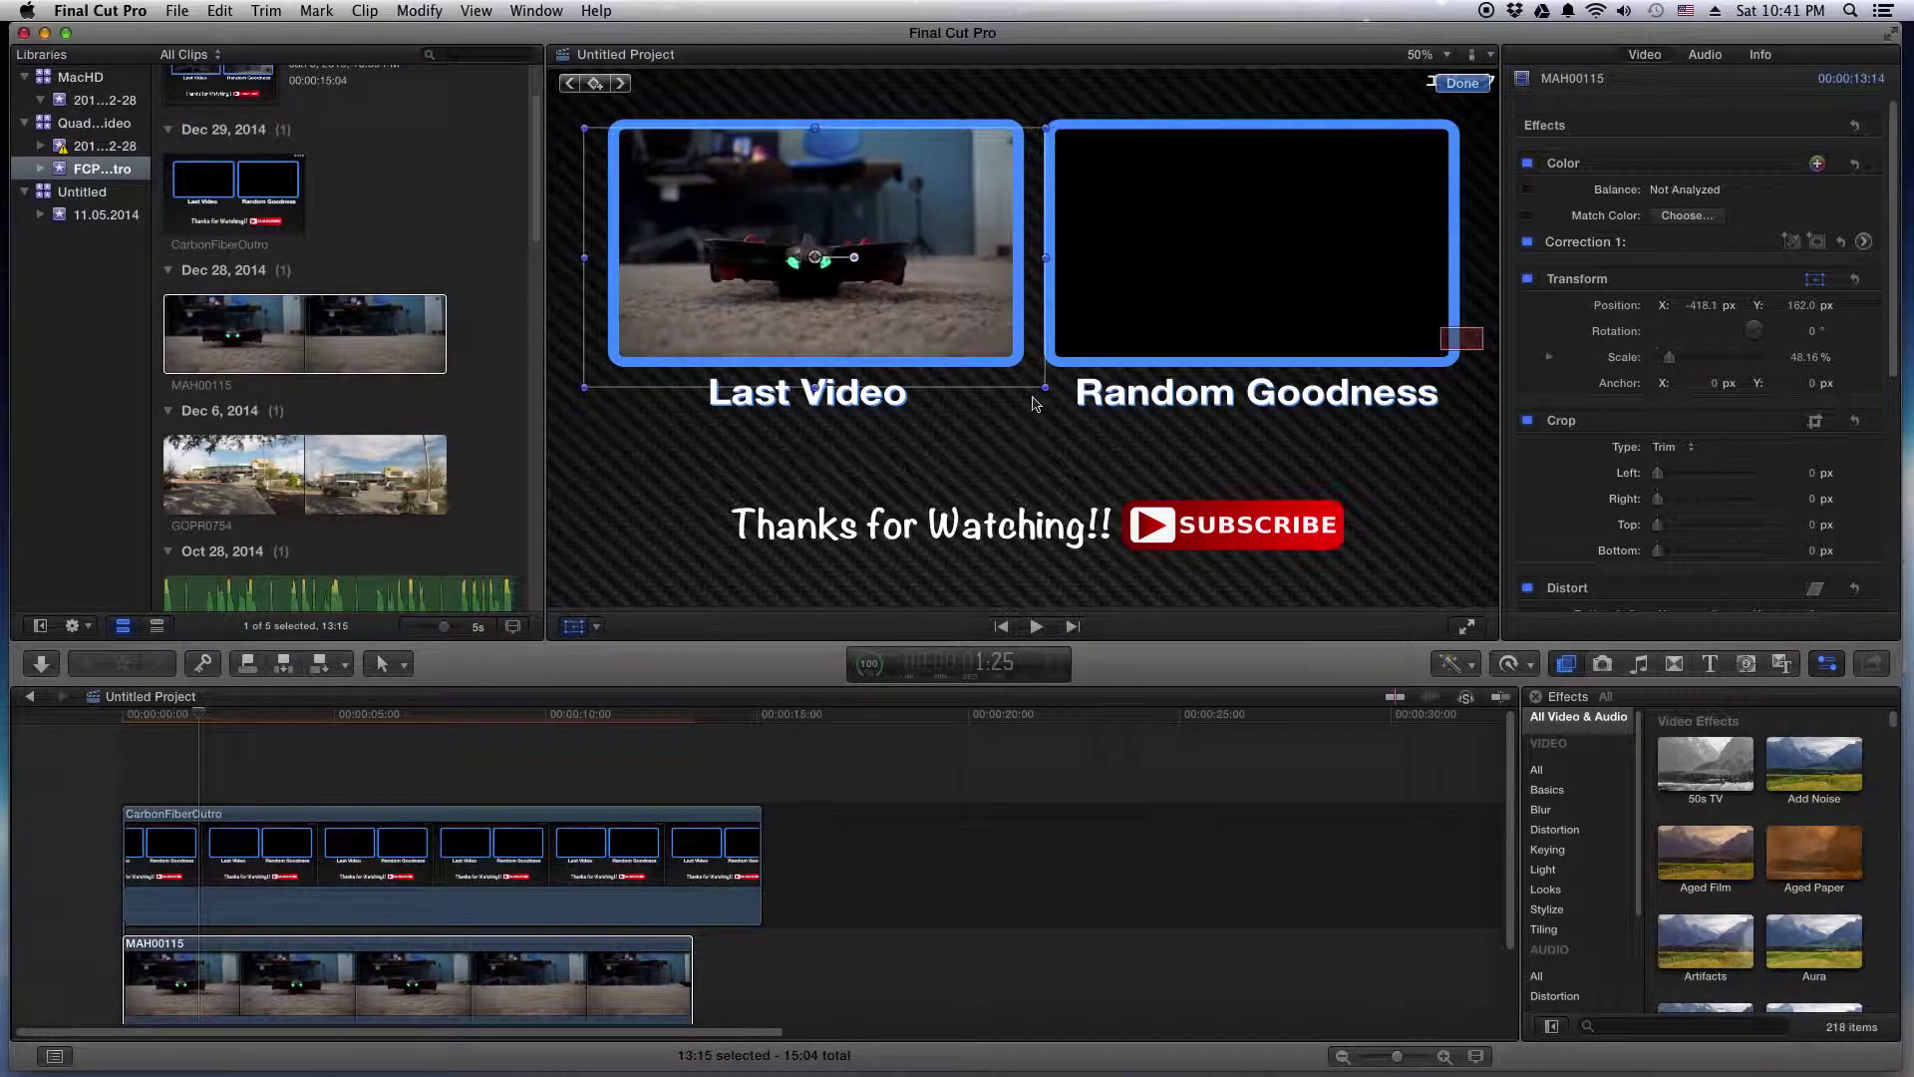
drag(1042, 390, 1087, 412)
mouse_move(922, 289)
mouse_down()
mouse_move(975, 287)
mouse_move(908, 280)
mouse_up()
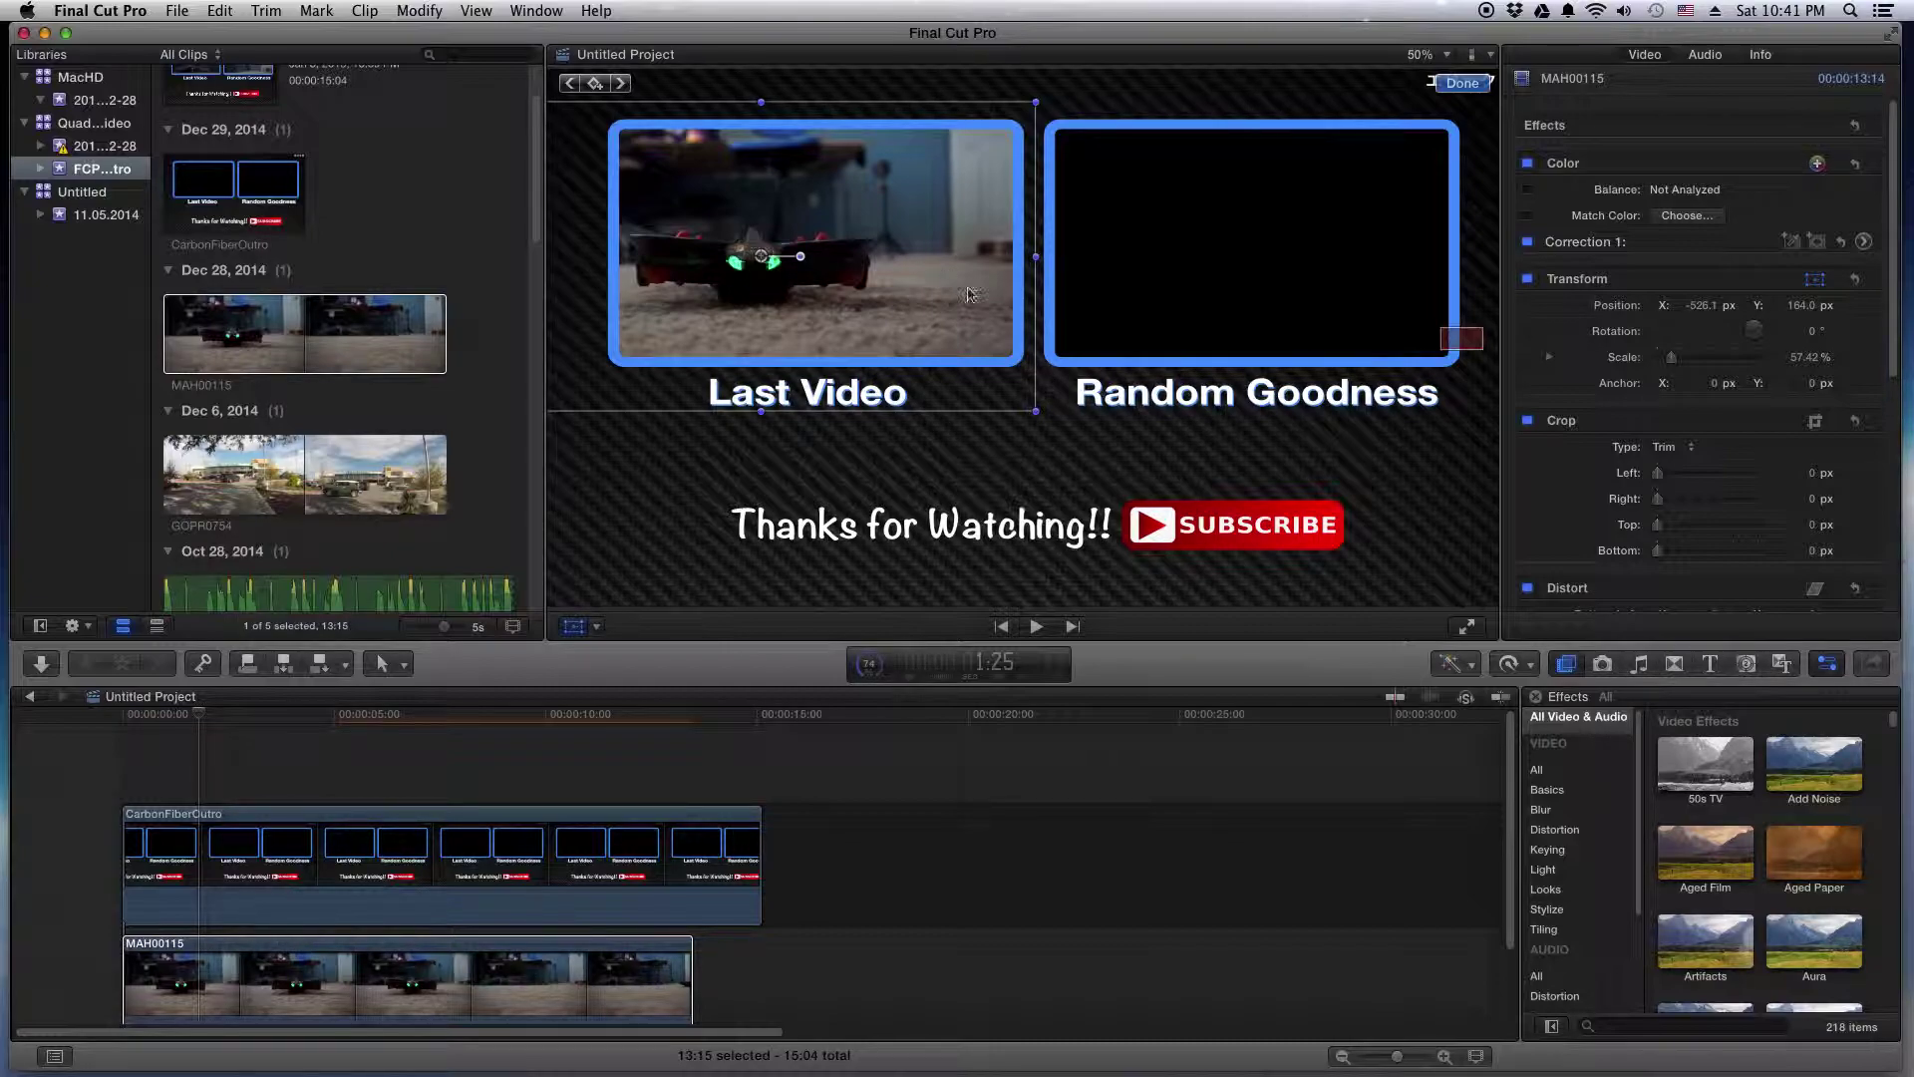
drag(1036, 408, 975, 309)
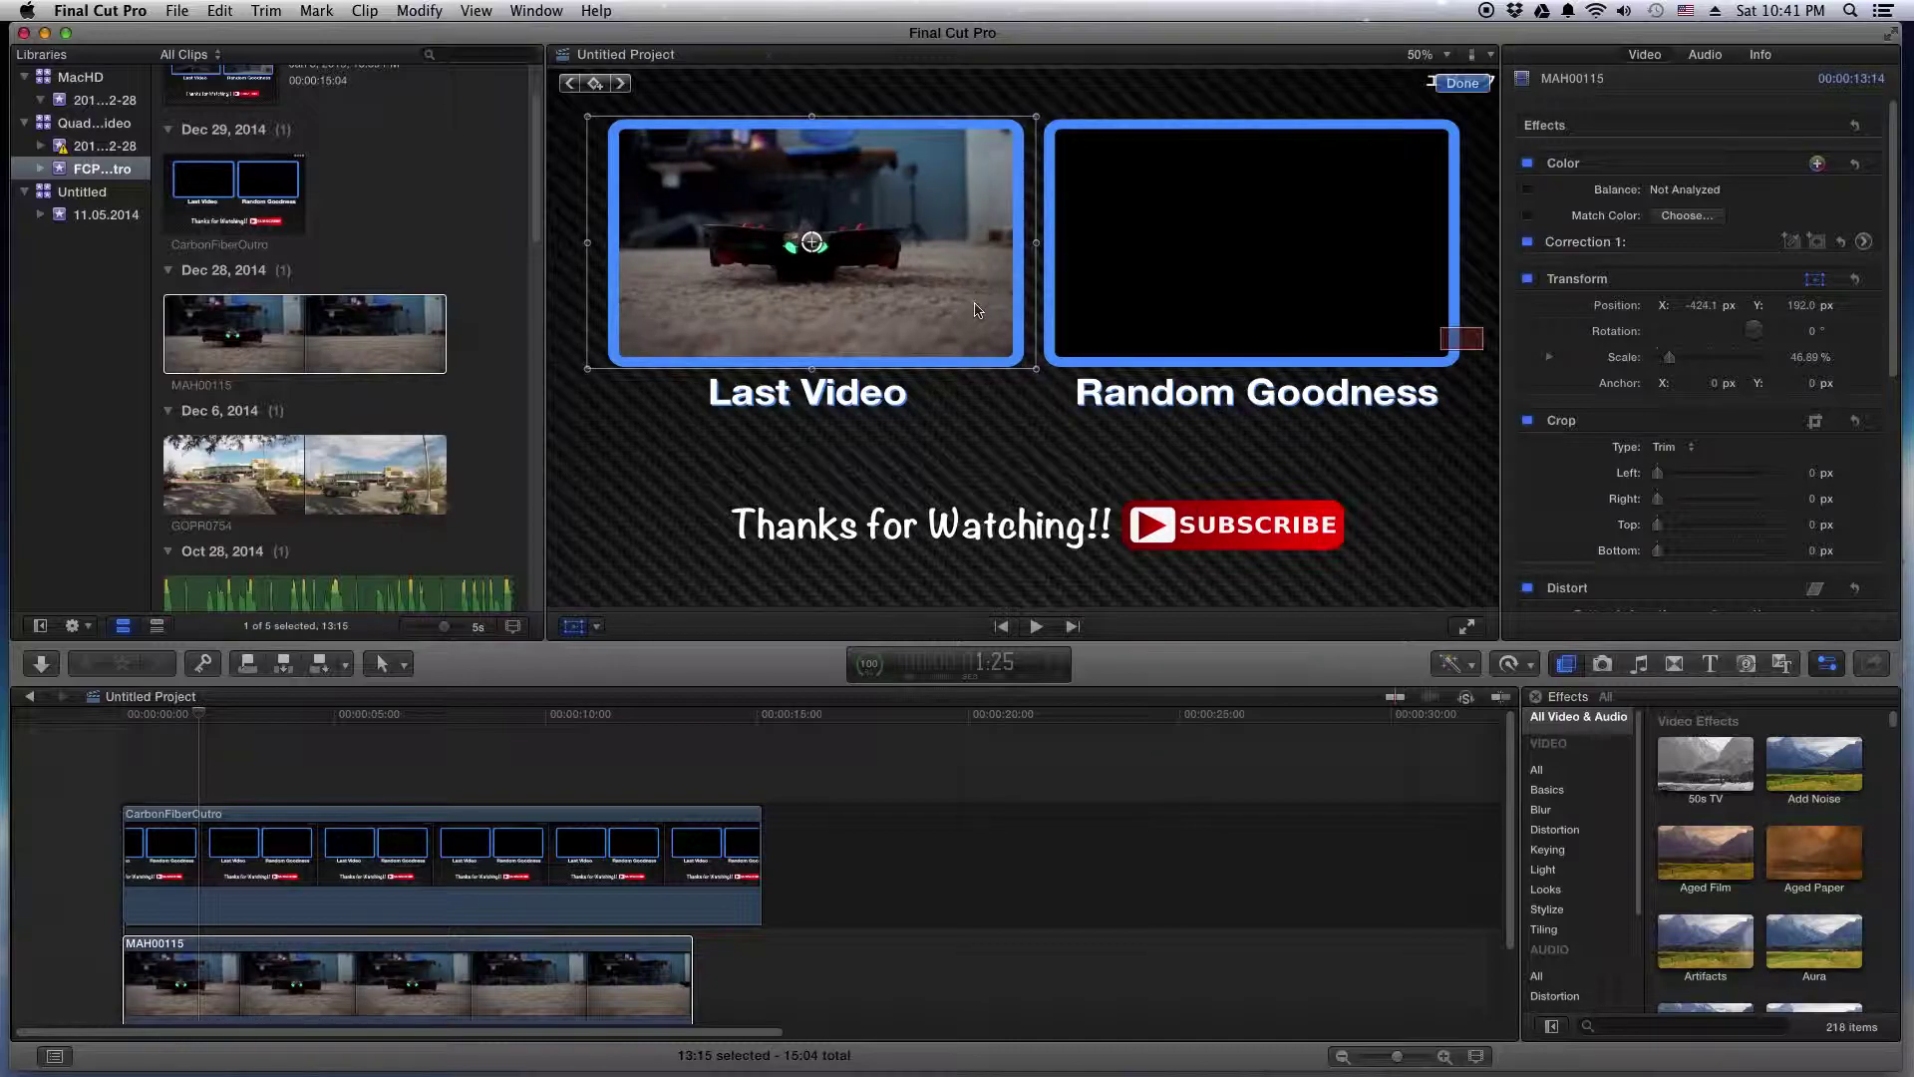
- Finish the MAH00115 transform and preview the GOPR0754 clip in the browser
click(1464, 83)
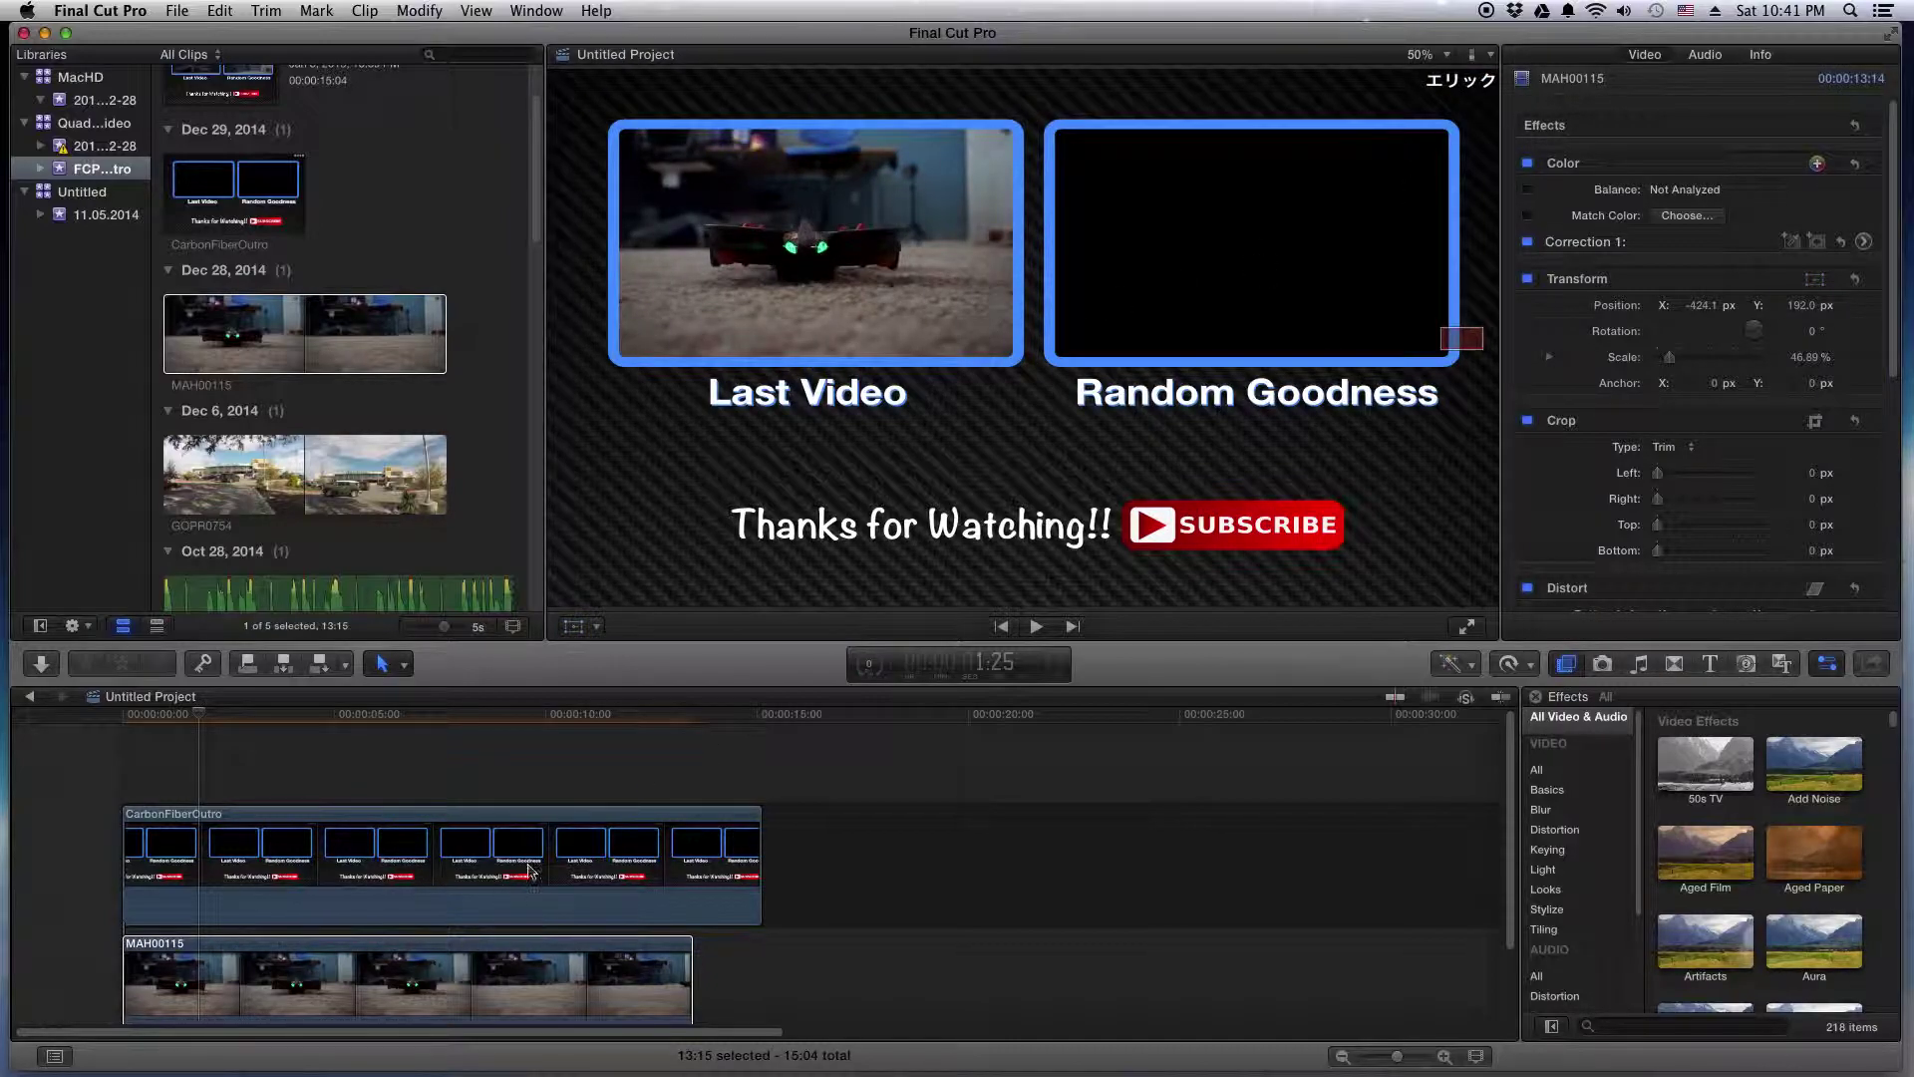
drag(537, 238, 544, 298)
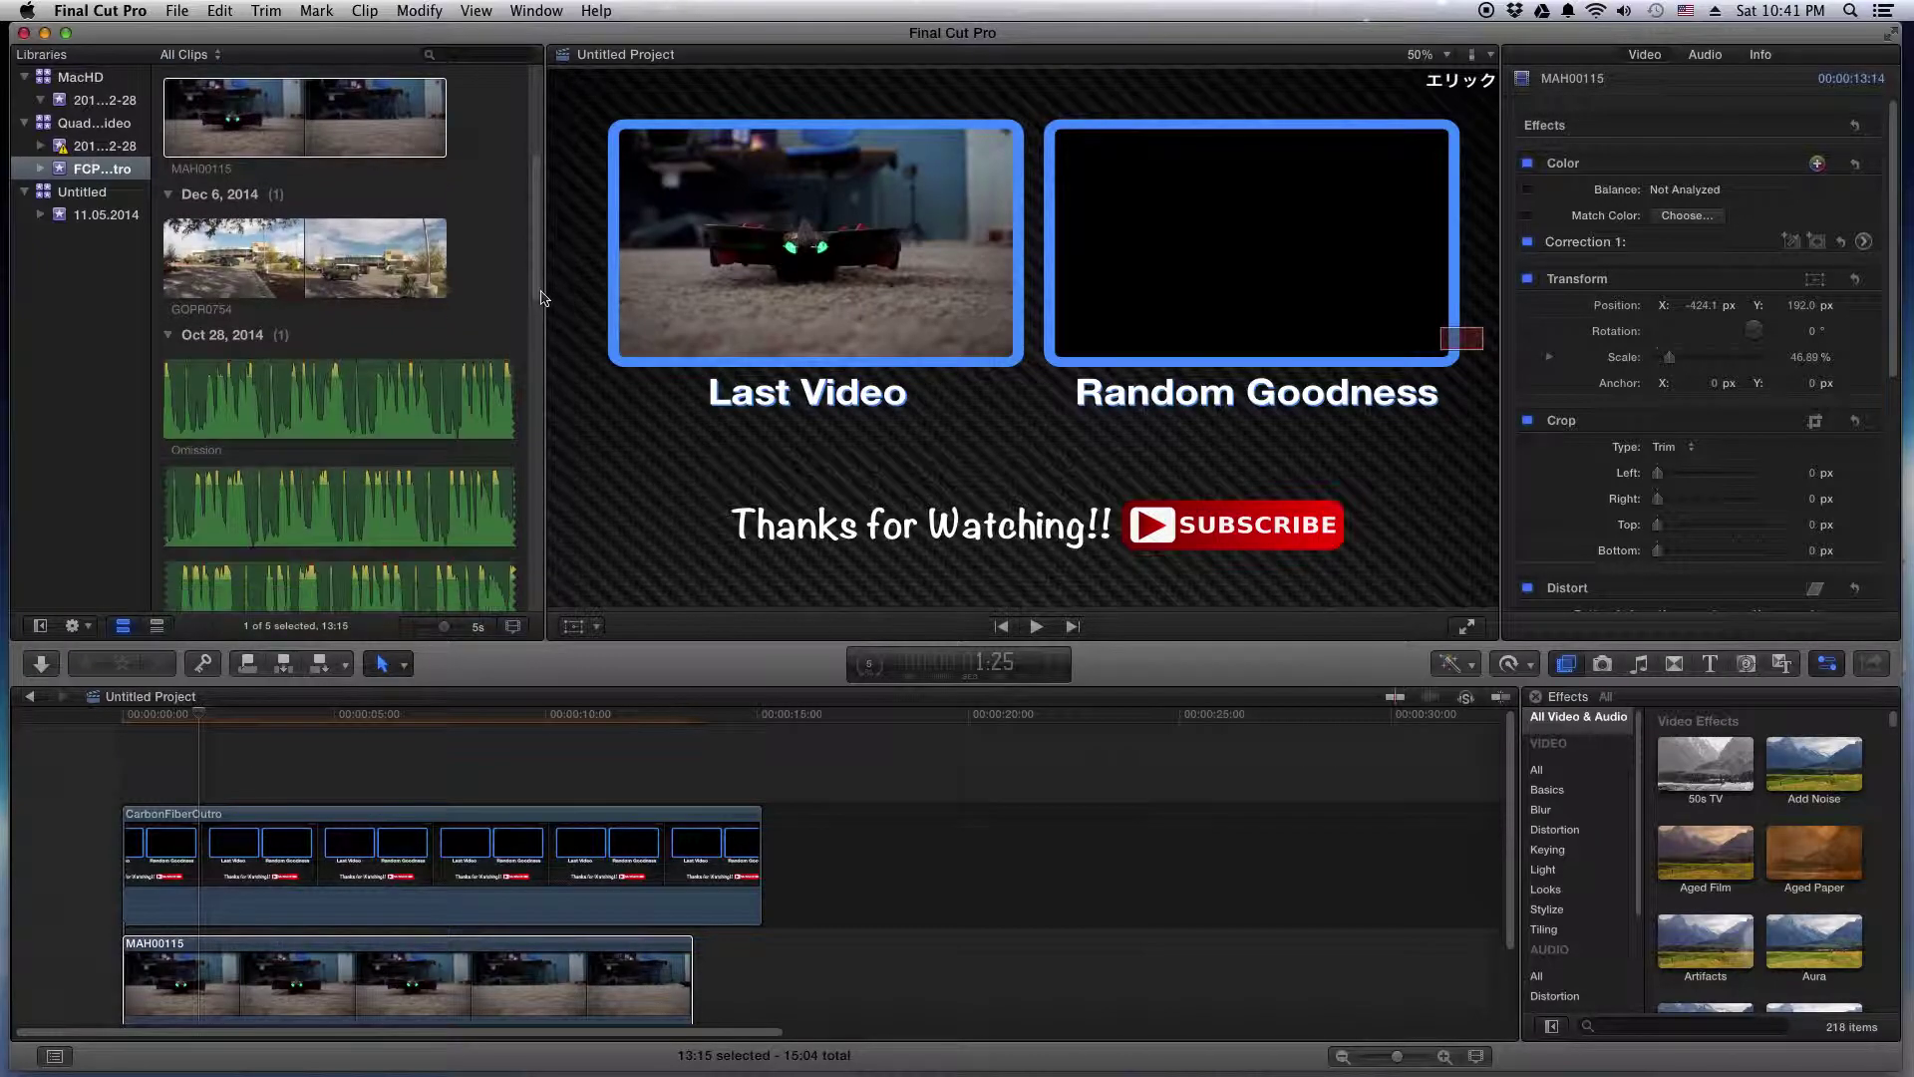
click(290, 257)
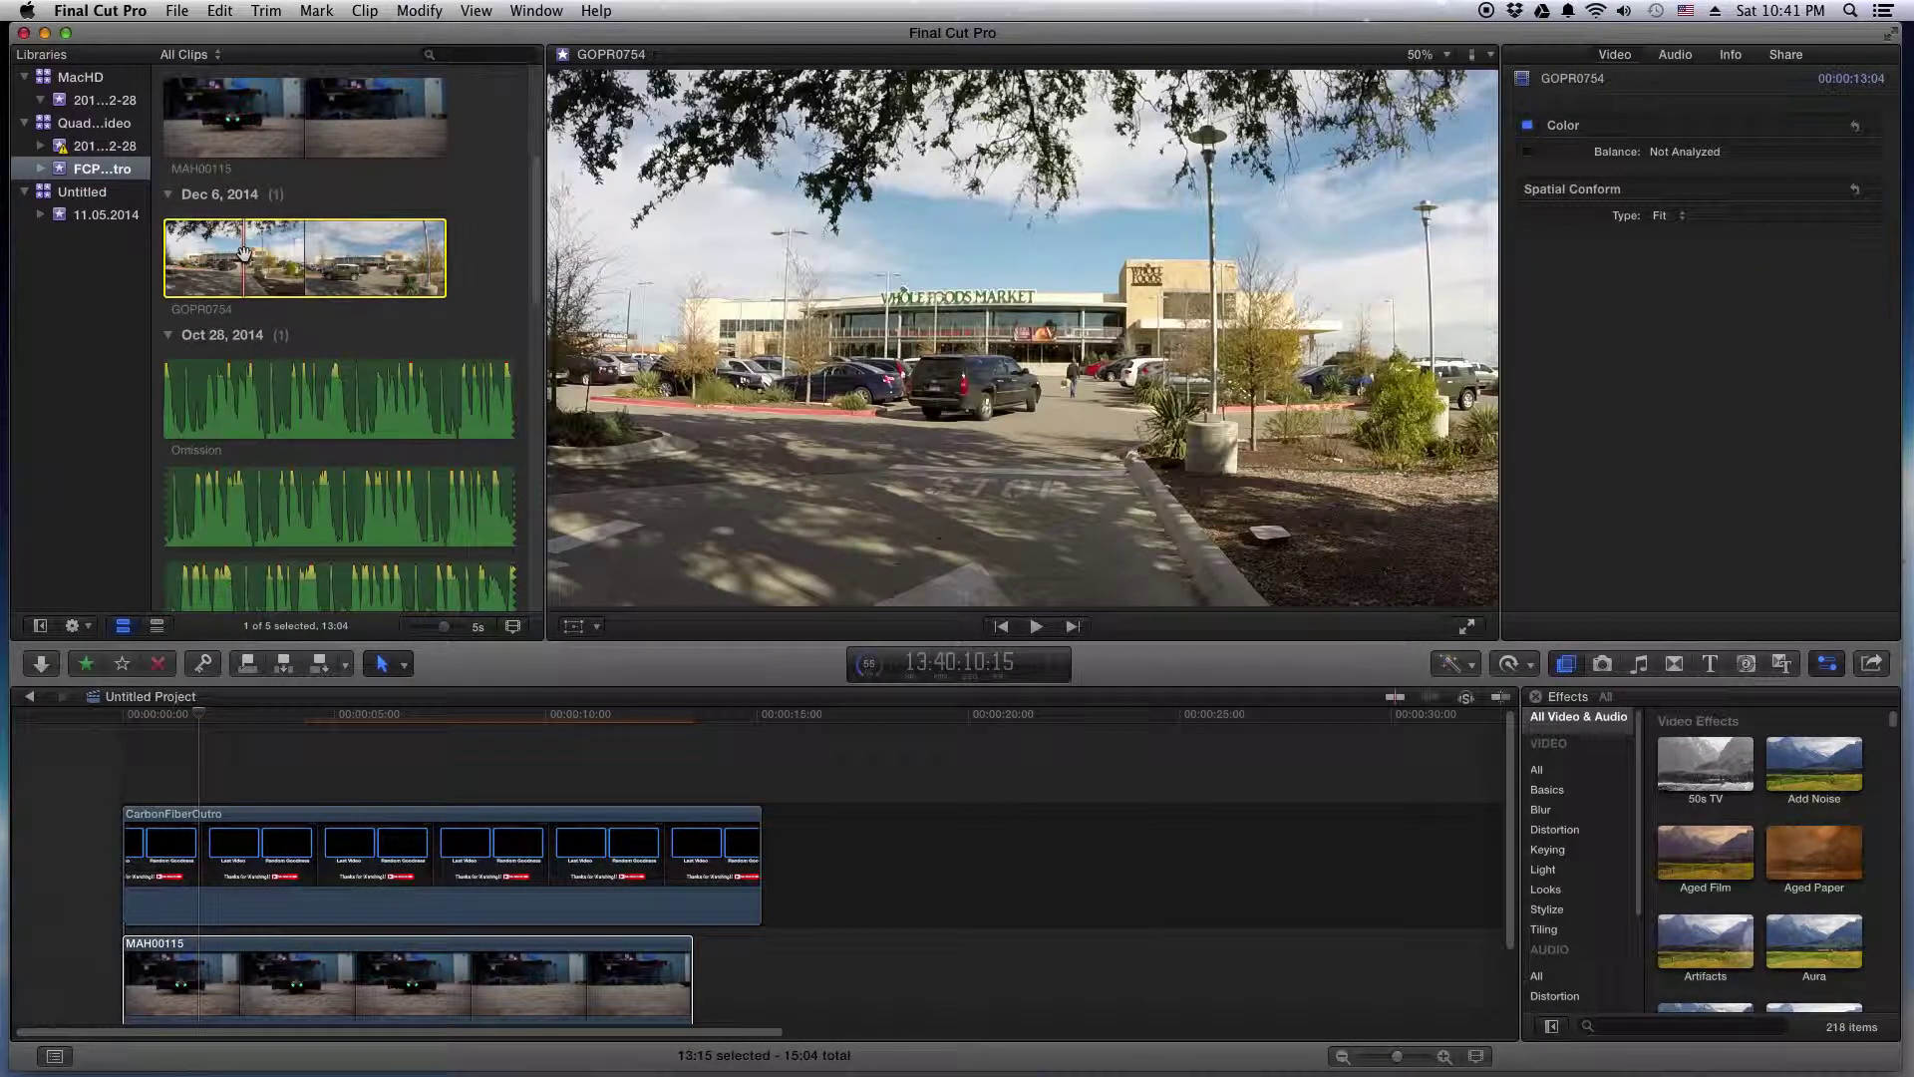
click(204, 1007)
drag(176, 932, 140, 1033)
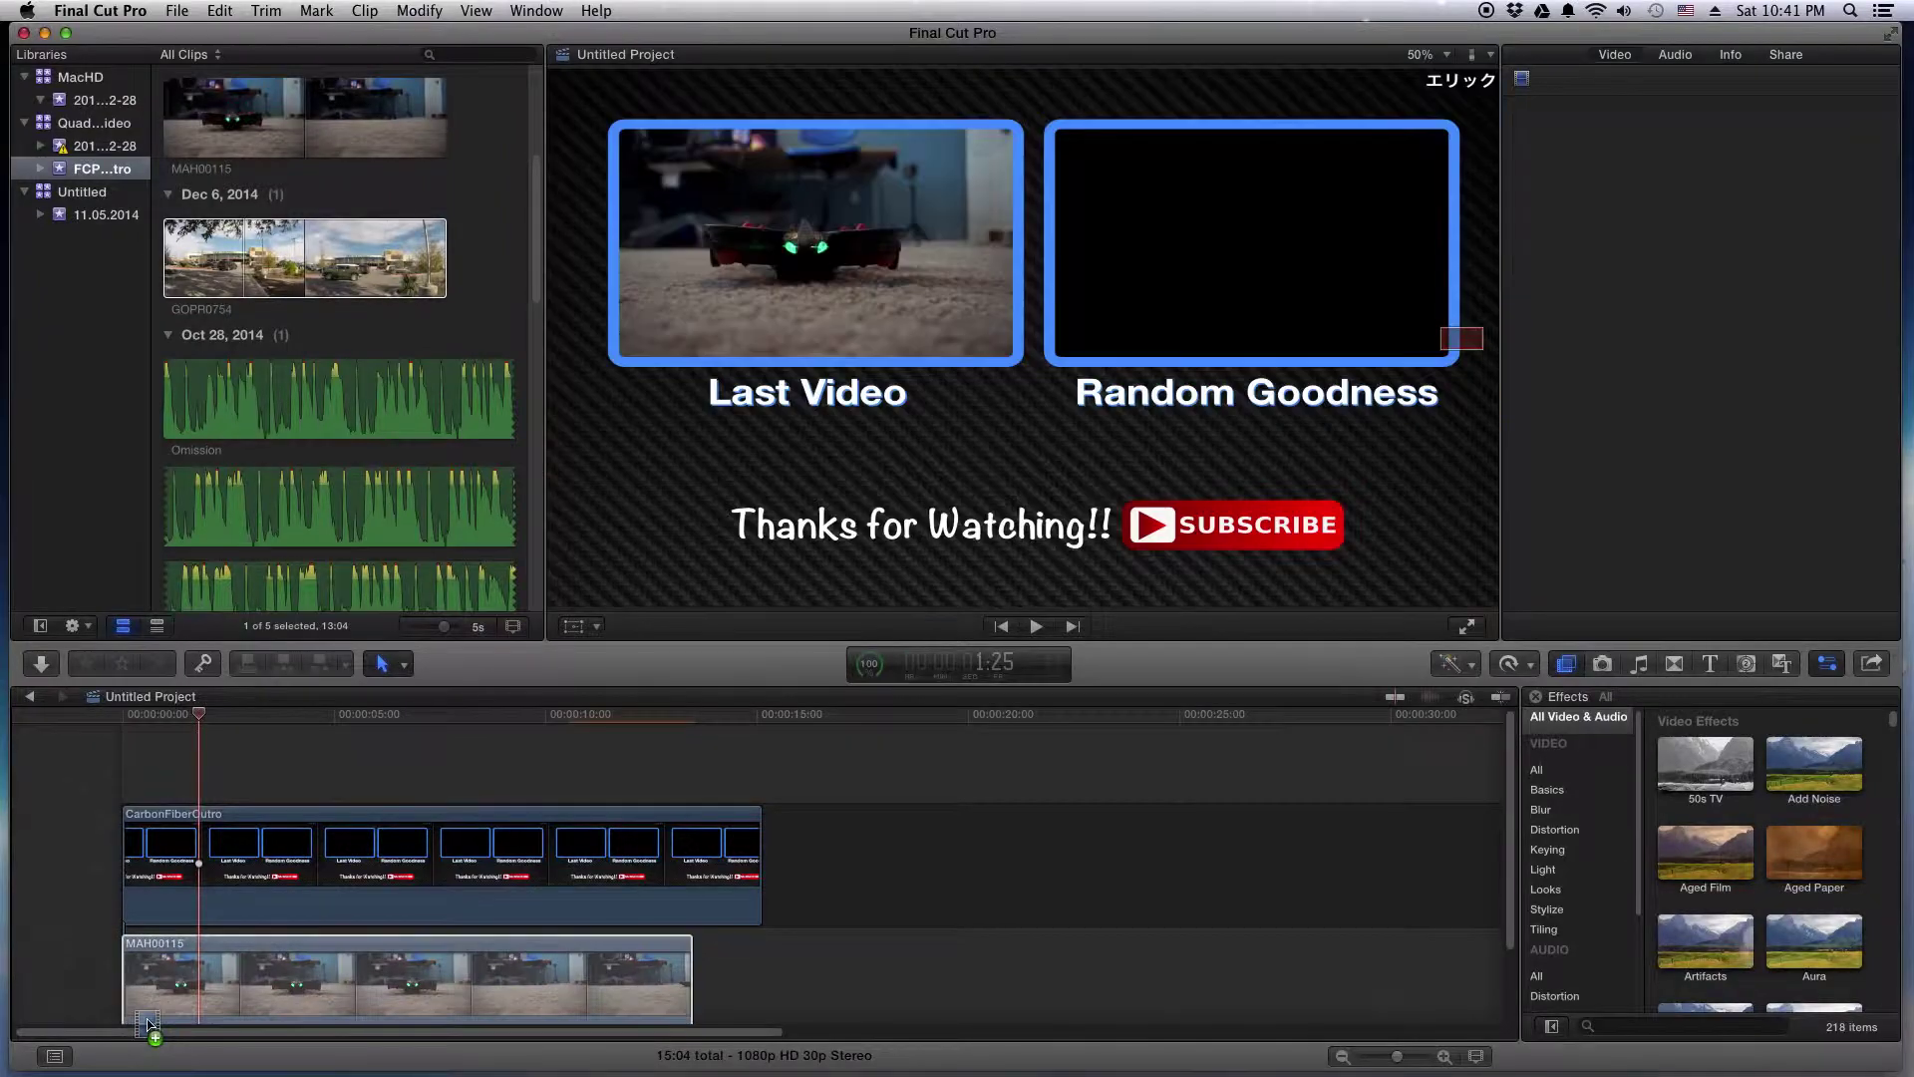
click(244, 259)
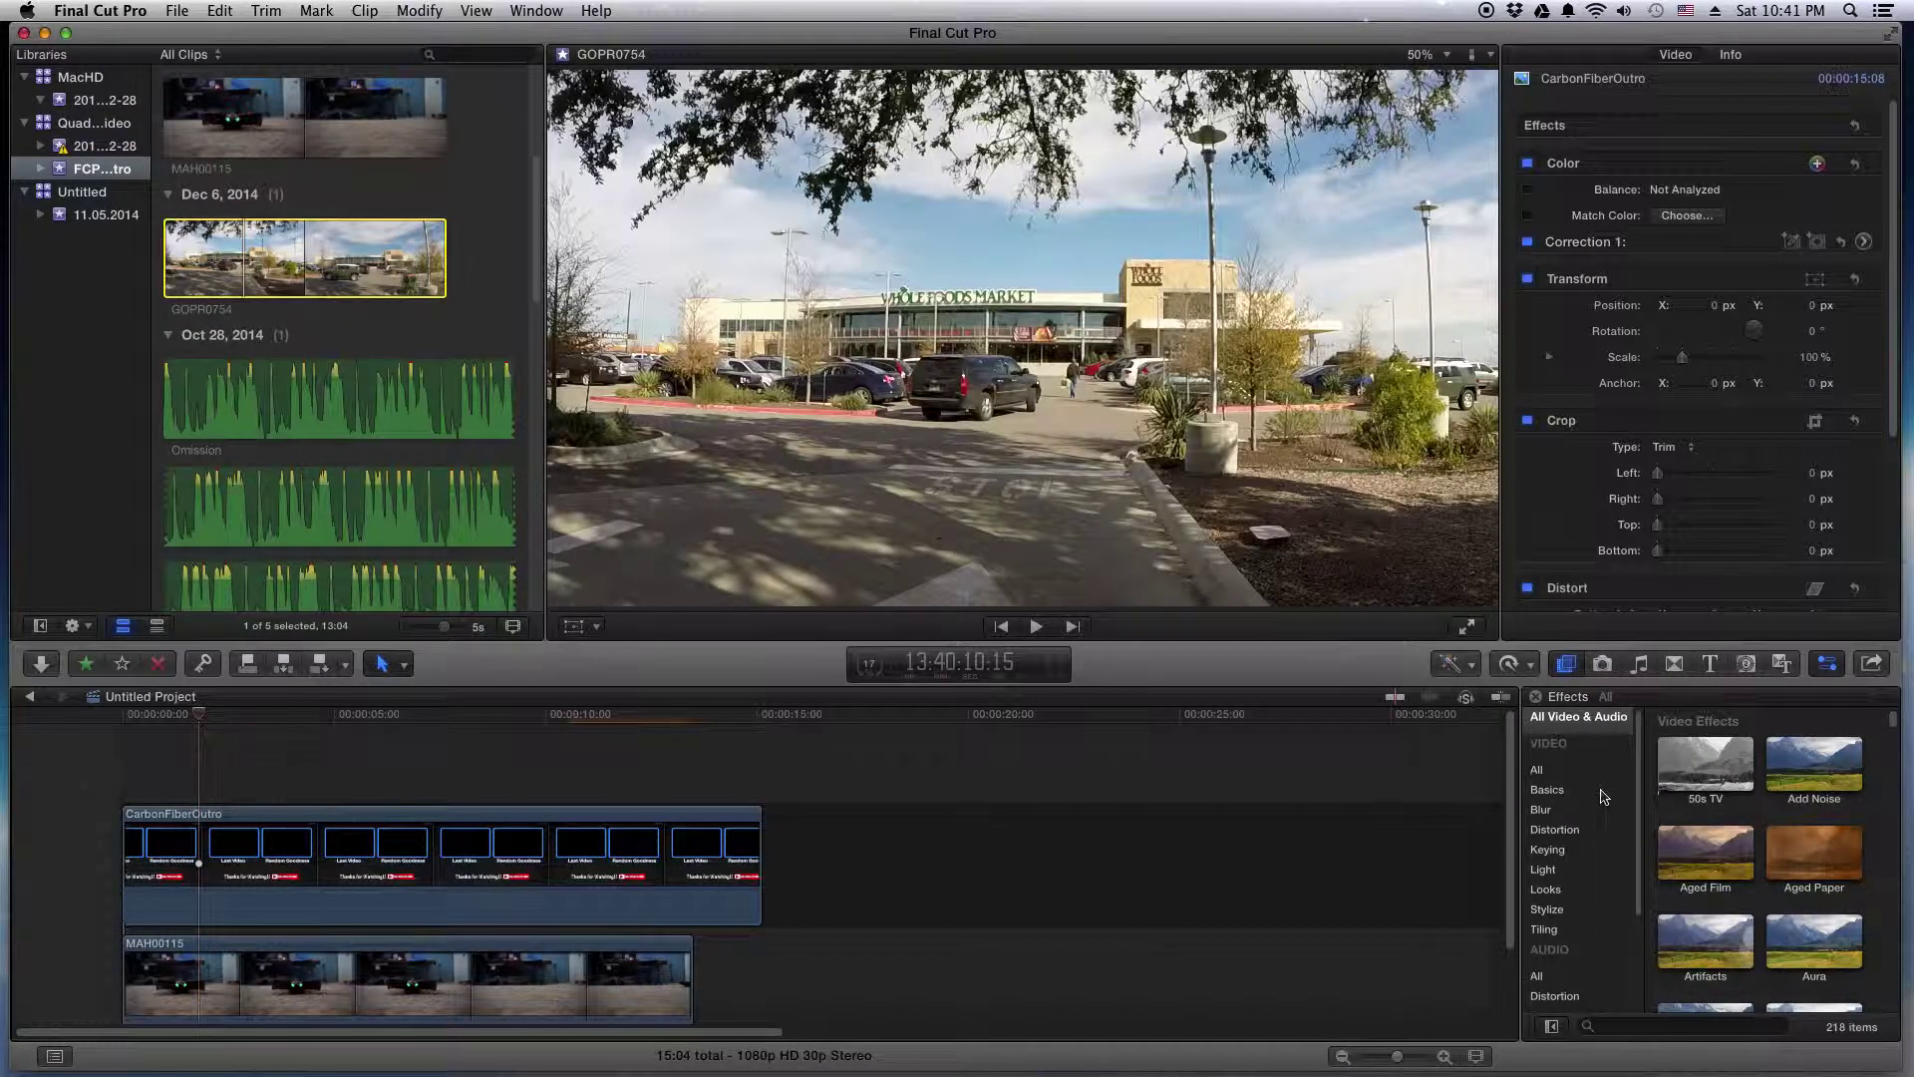
drag(1514, 865, 1518, 993)
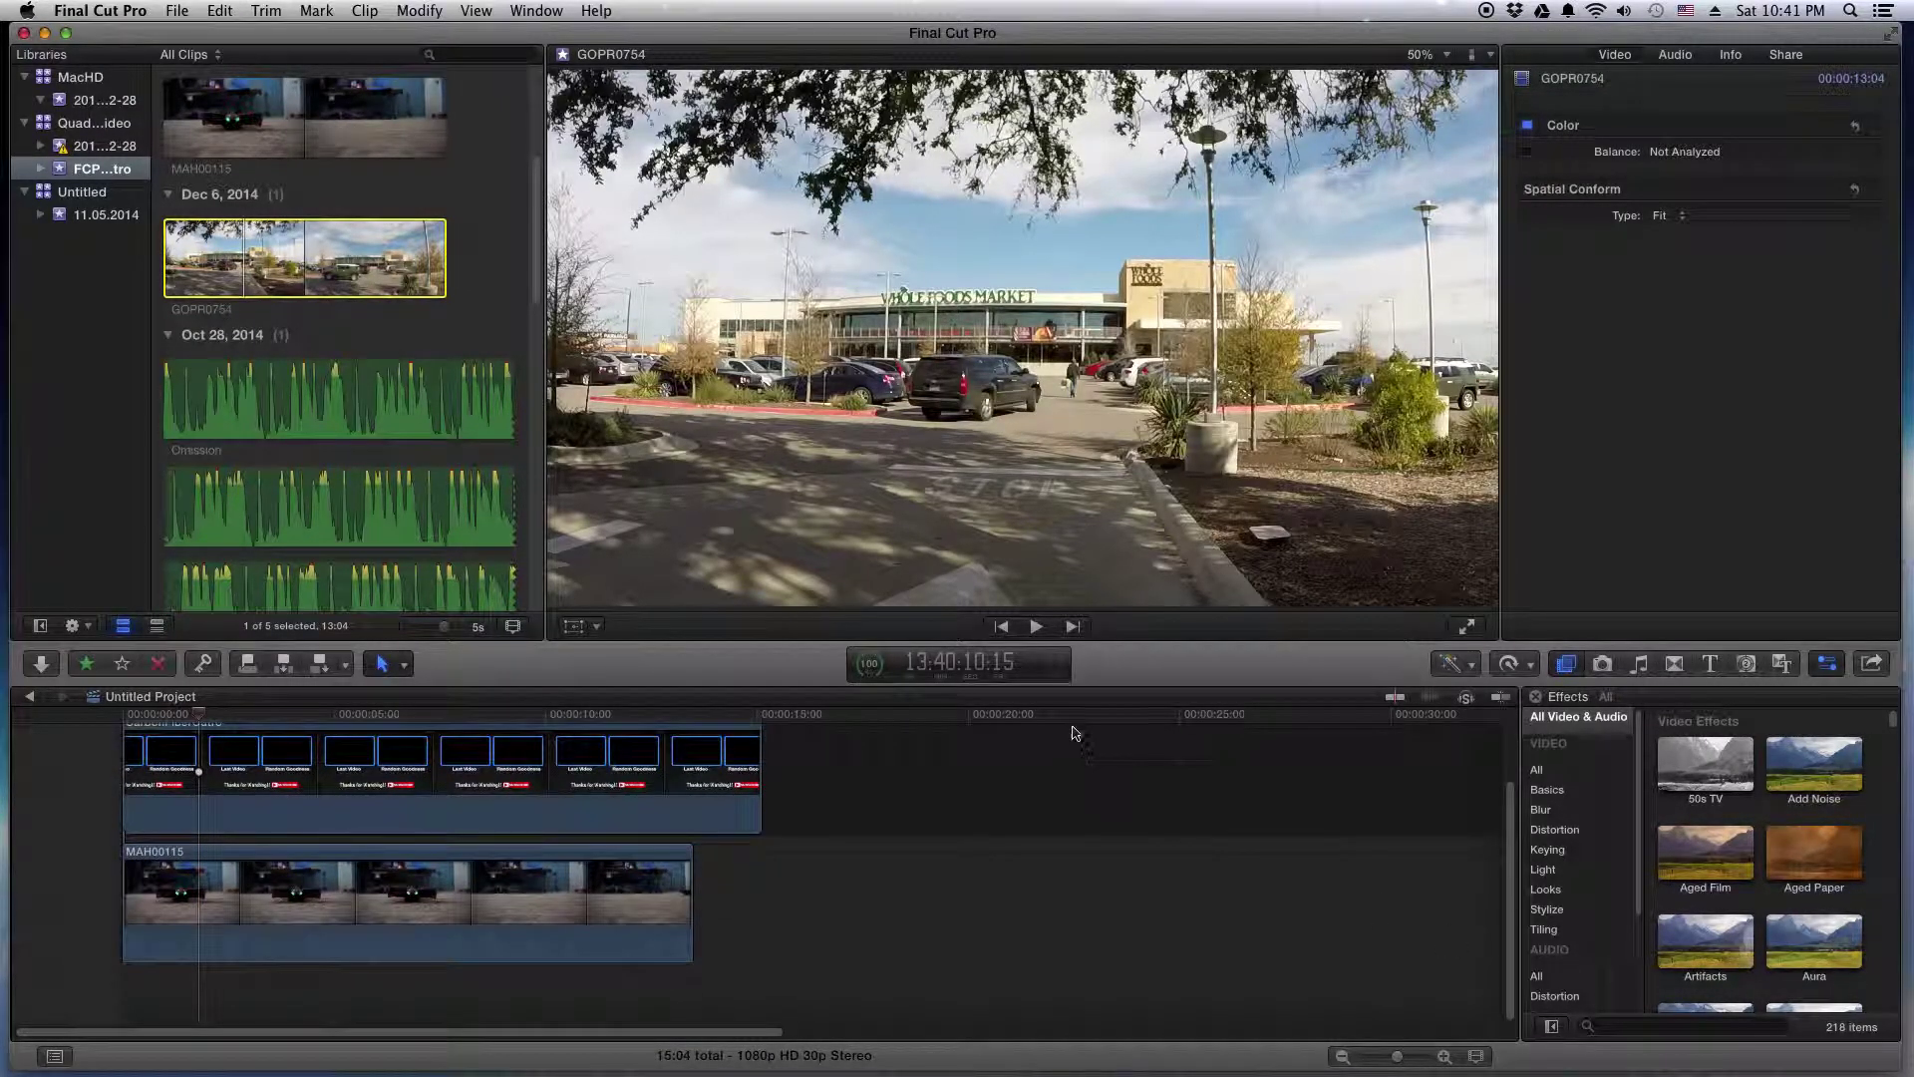
click(1032, 693)
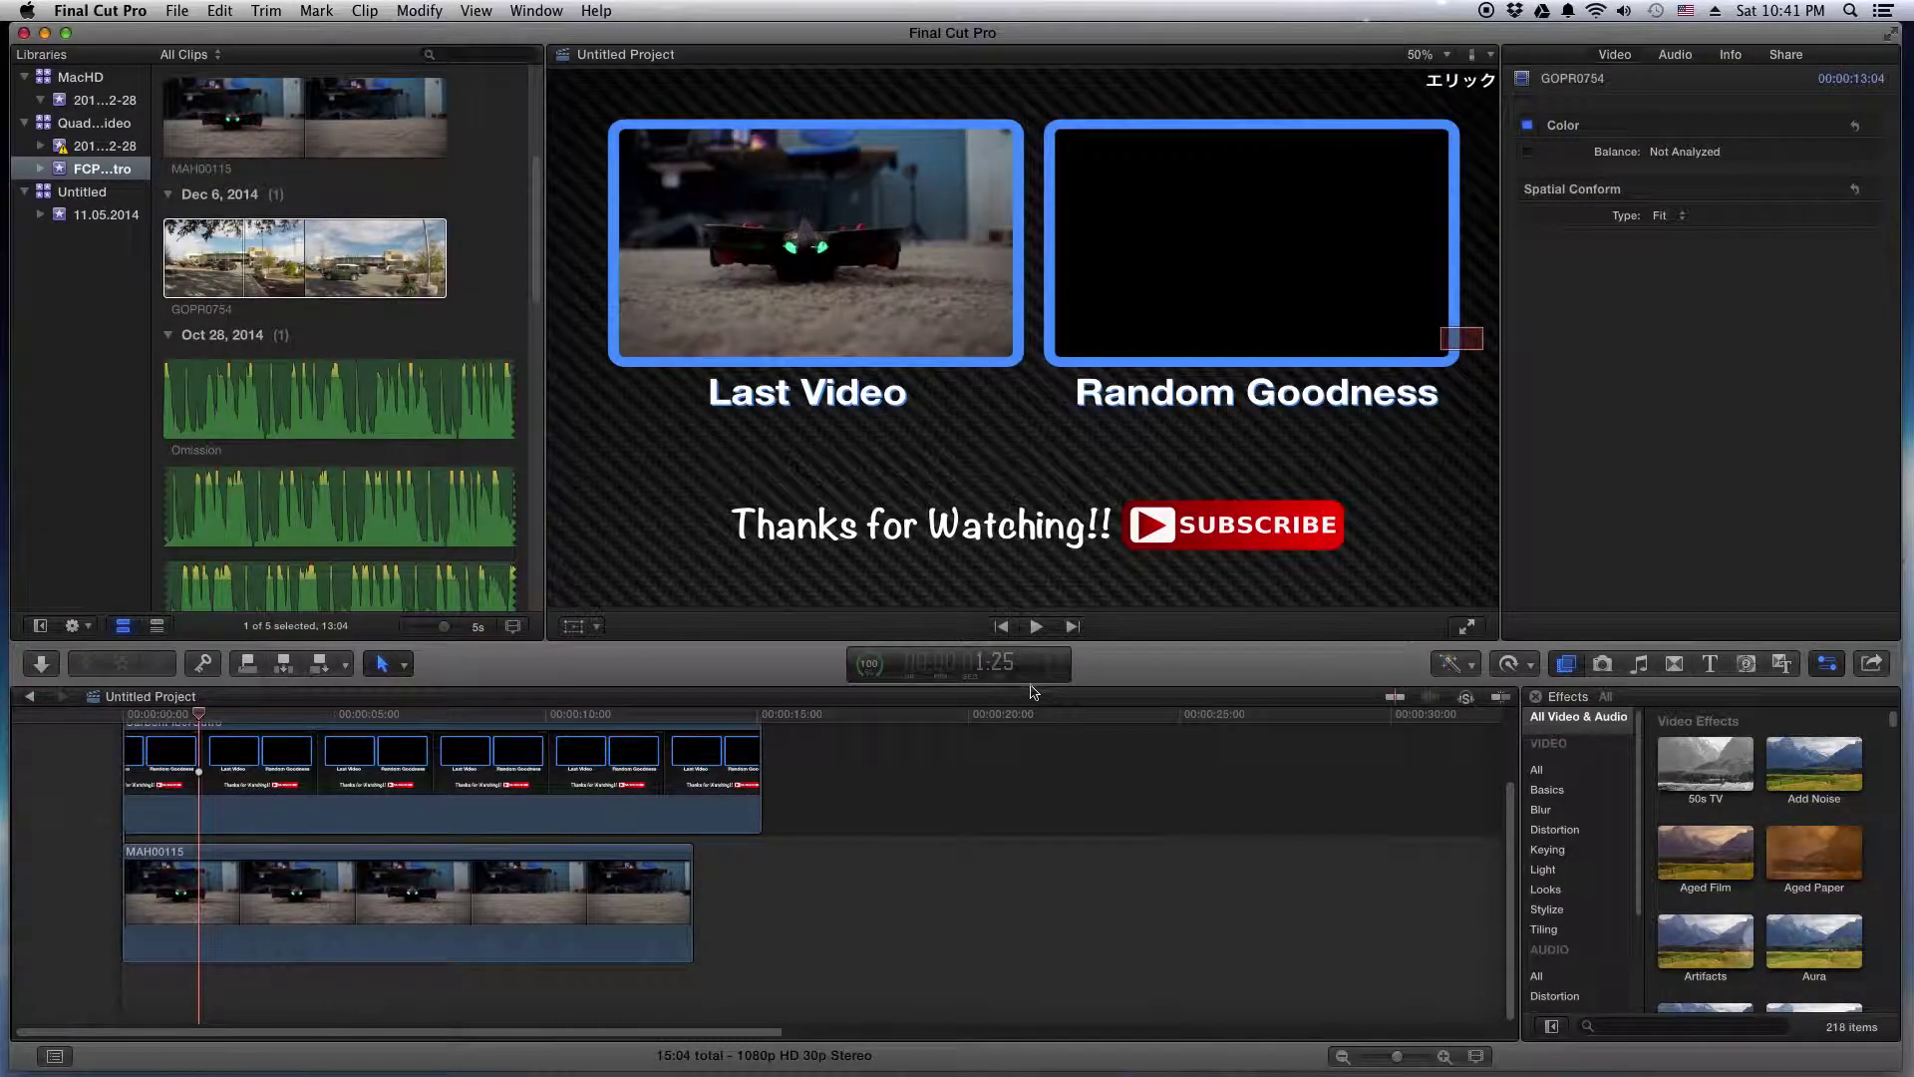
- Enlarge the timeline, zoom the viewer to 25%, and add GOPR0754 below MAH00115
drag(1028, 643, 1028, 528)
click(1448, 54)
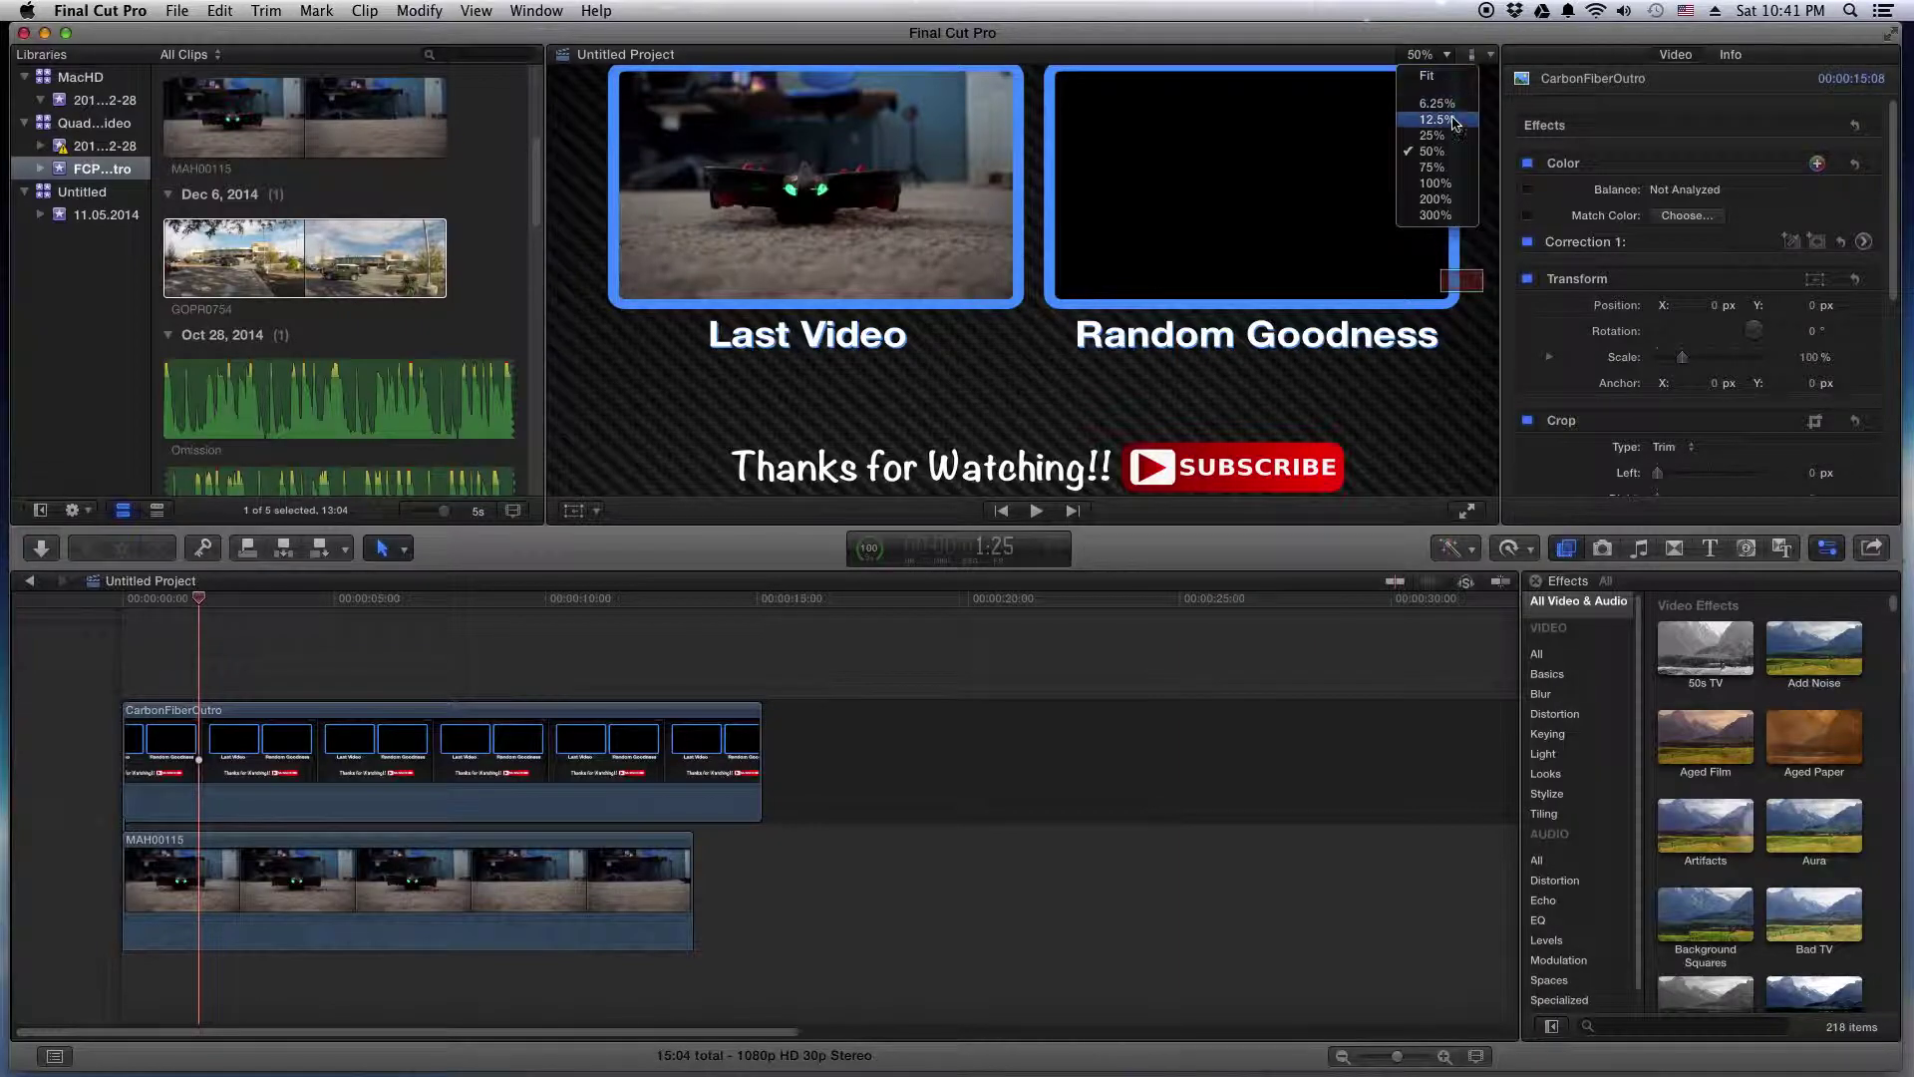
click(1451, 135)
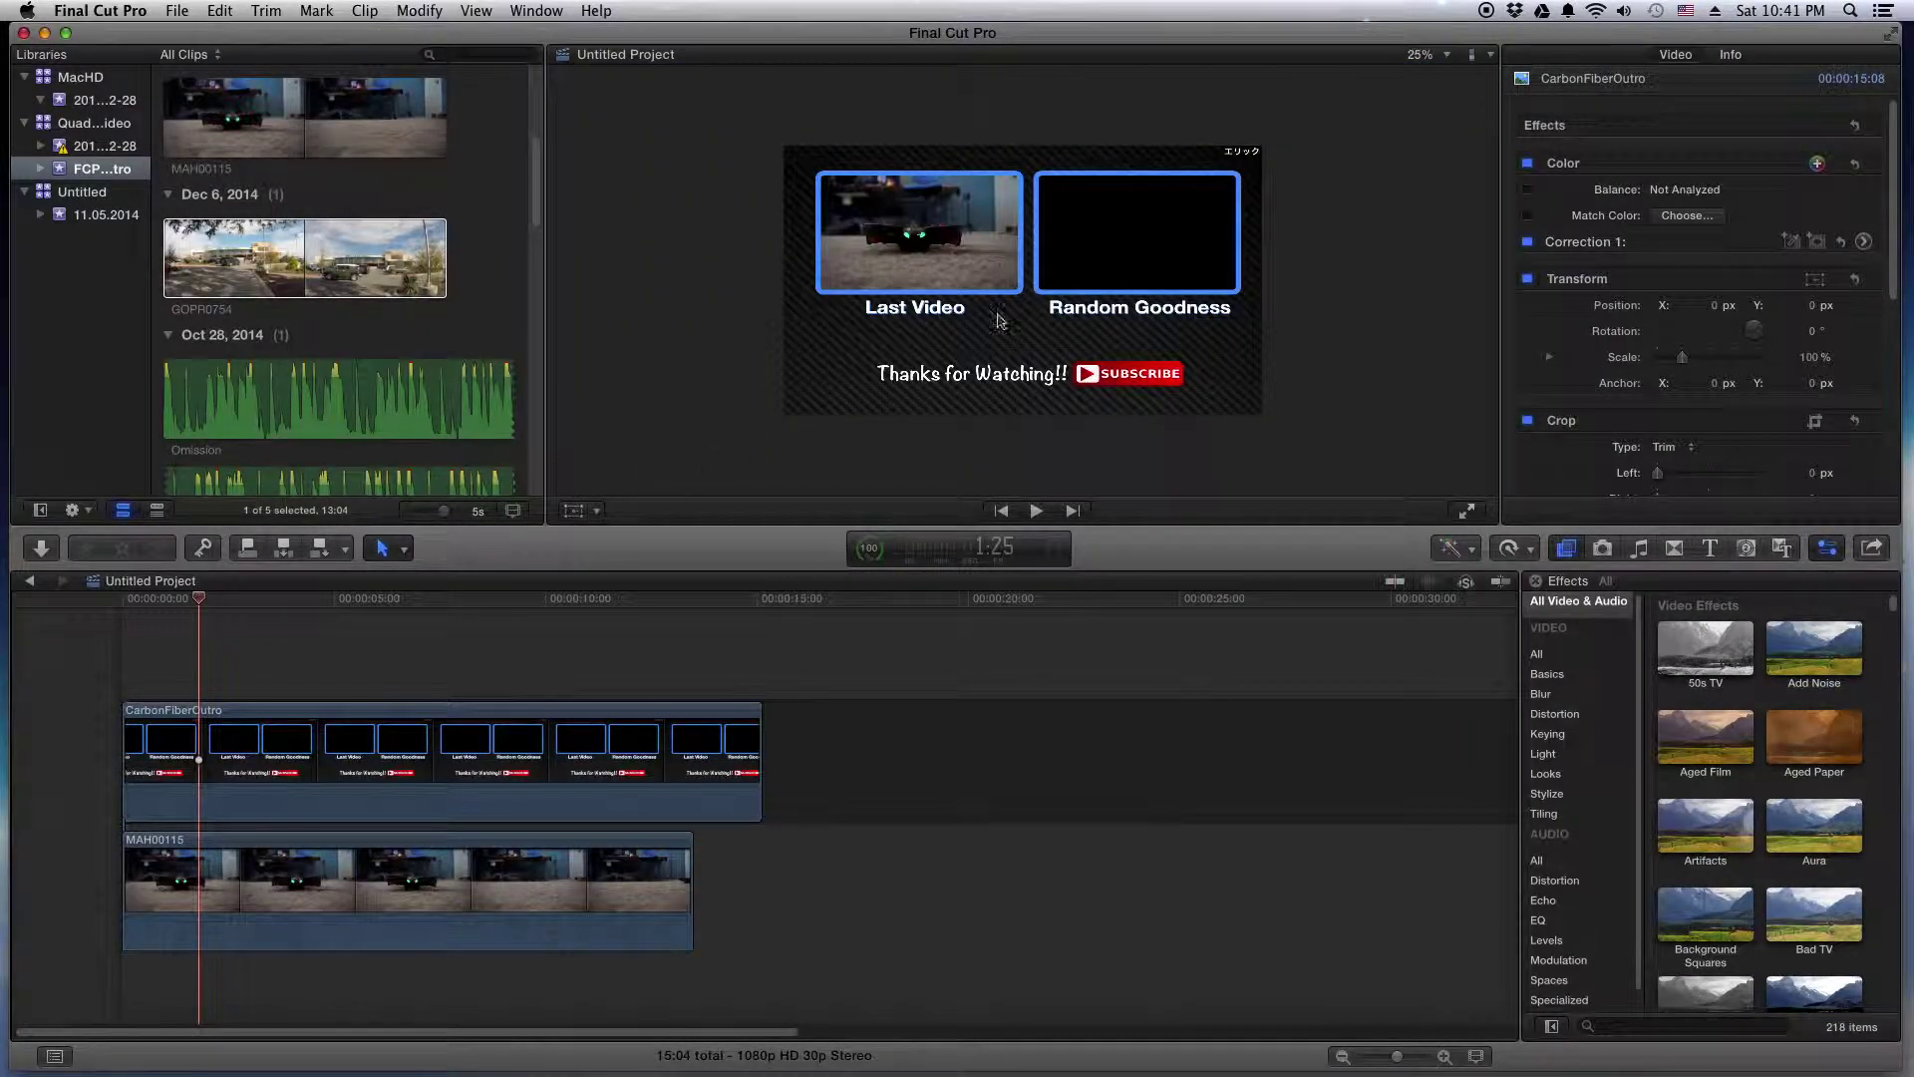
drag(269, 272, 124, 1007)
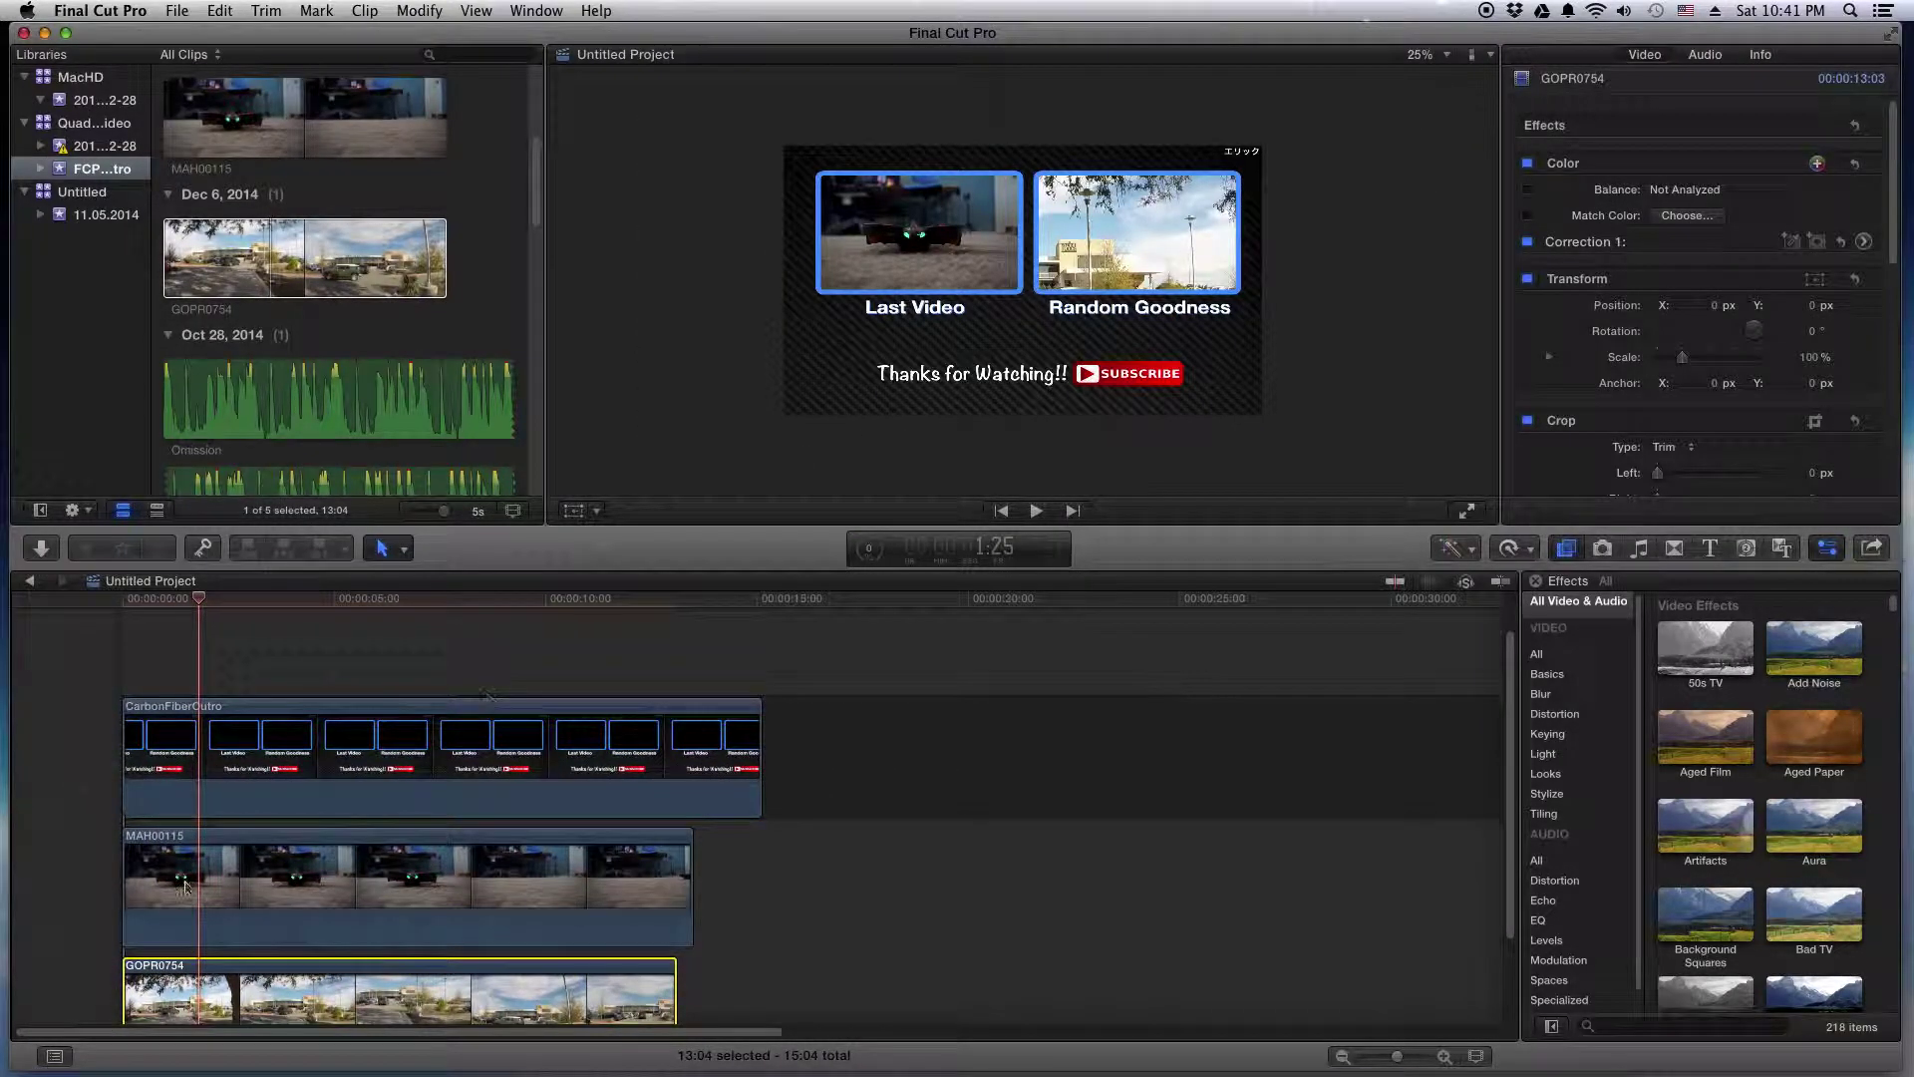
drag(199, 599, 241, 606)
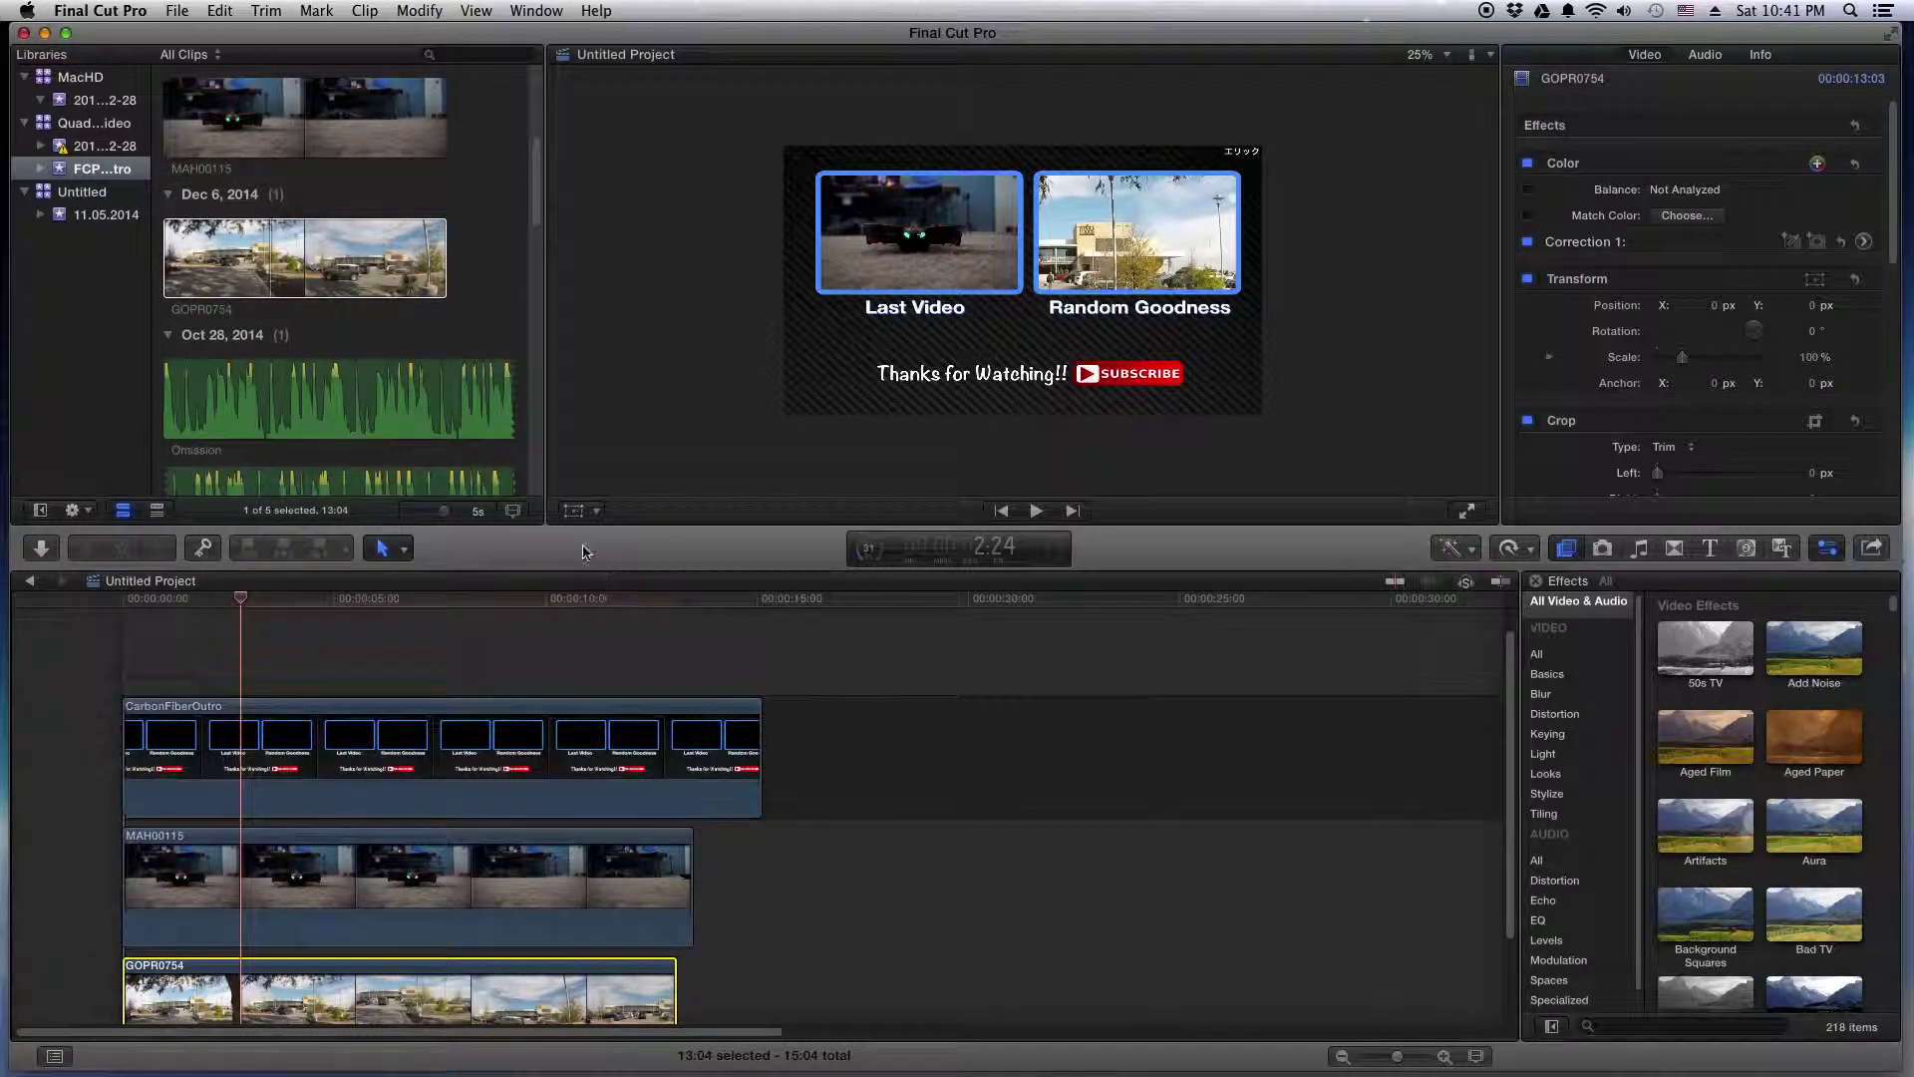
- Scale GOPR0754 to 48.04% and fit it inside the Random Goodness box
click(573, 511)
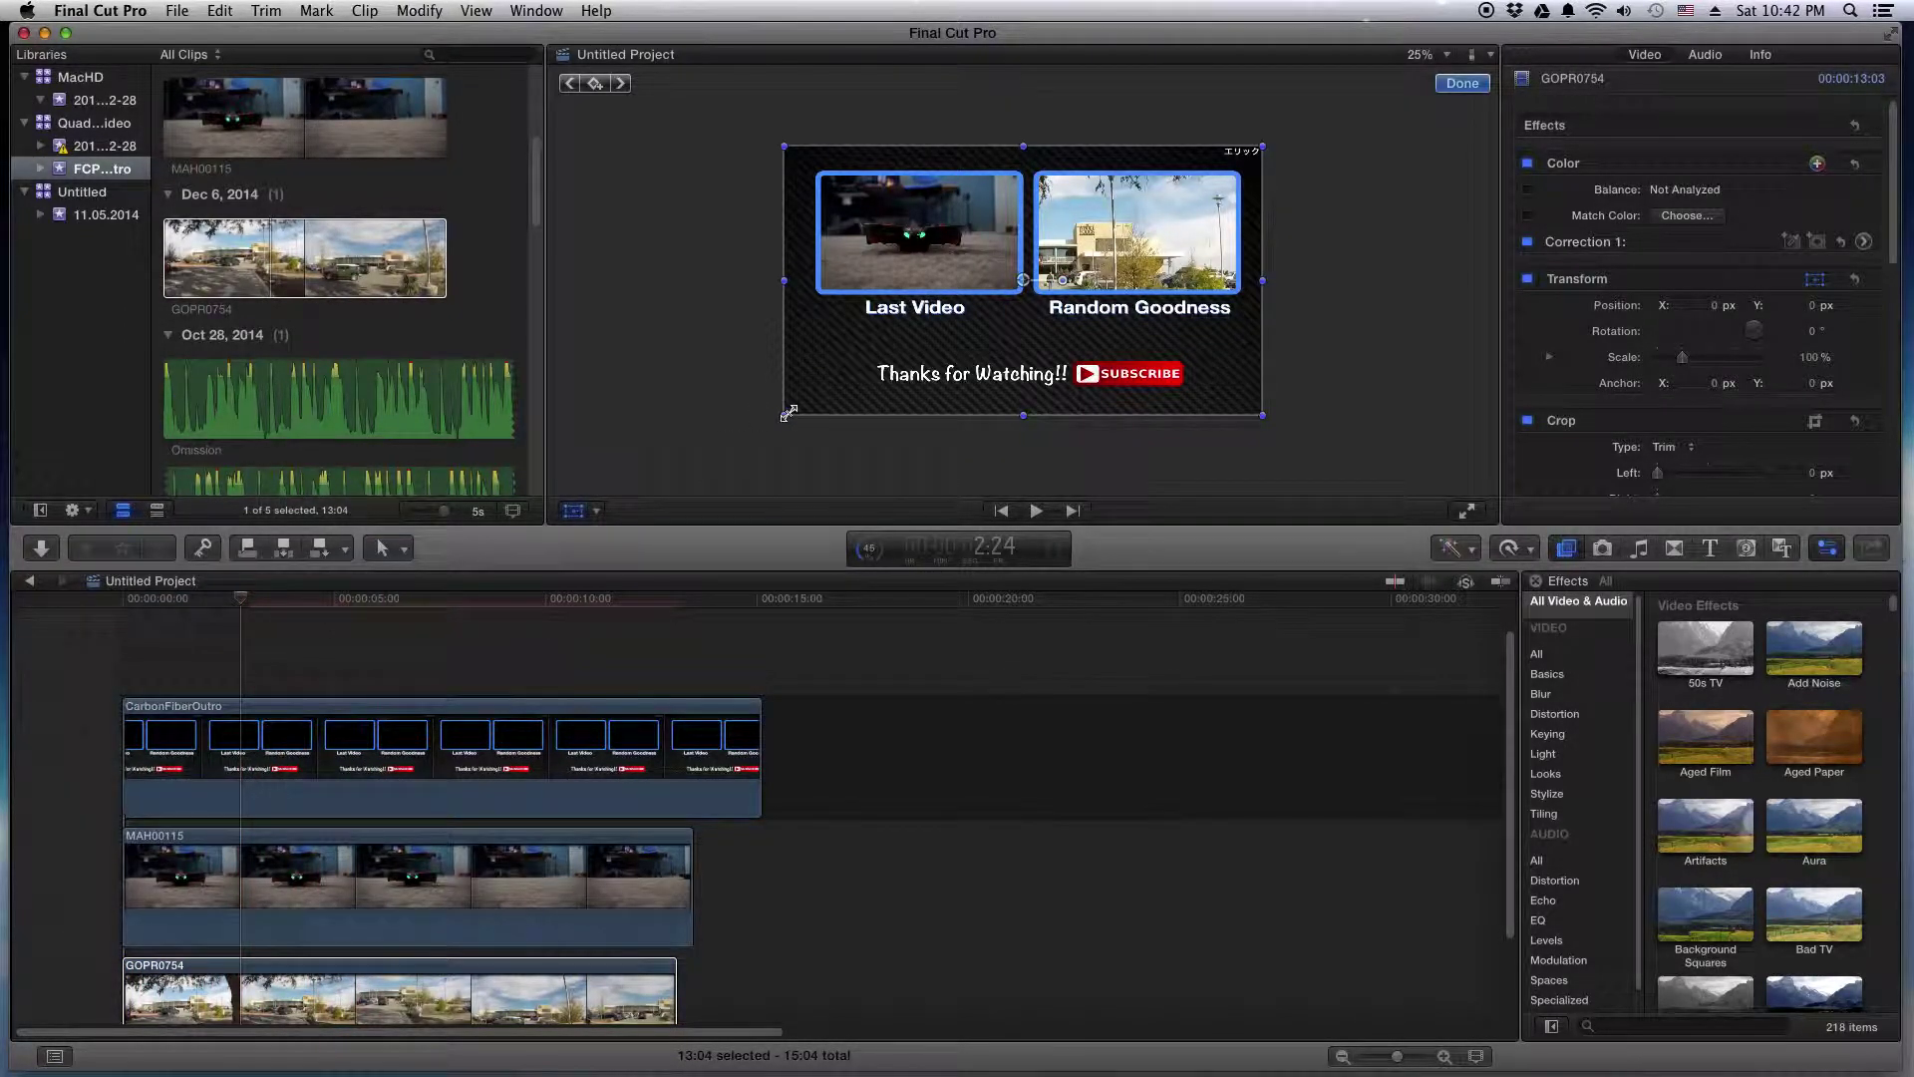
drag(789, 413, 1120, 278)
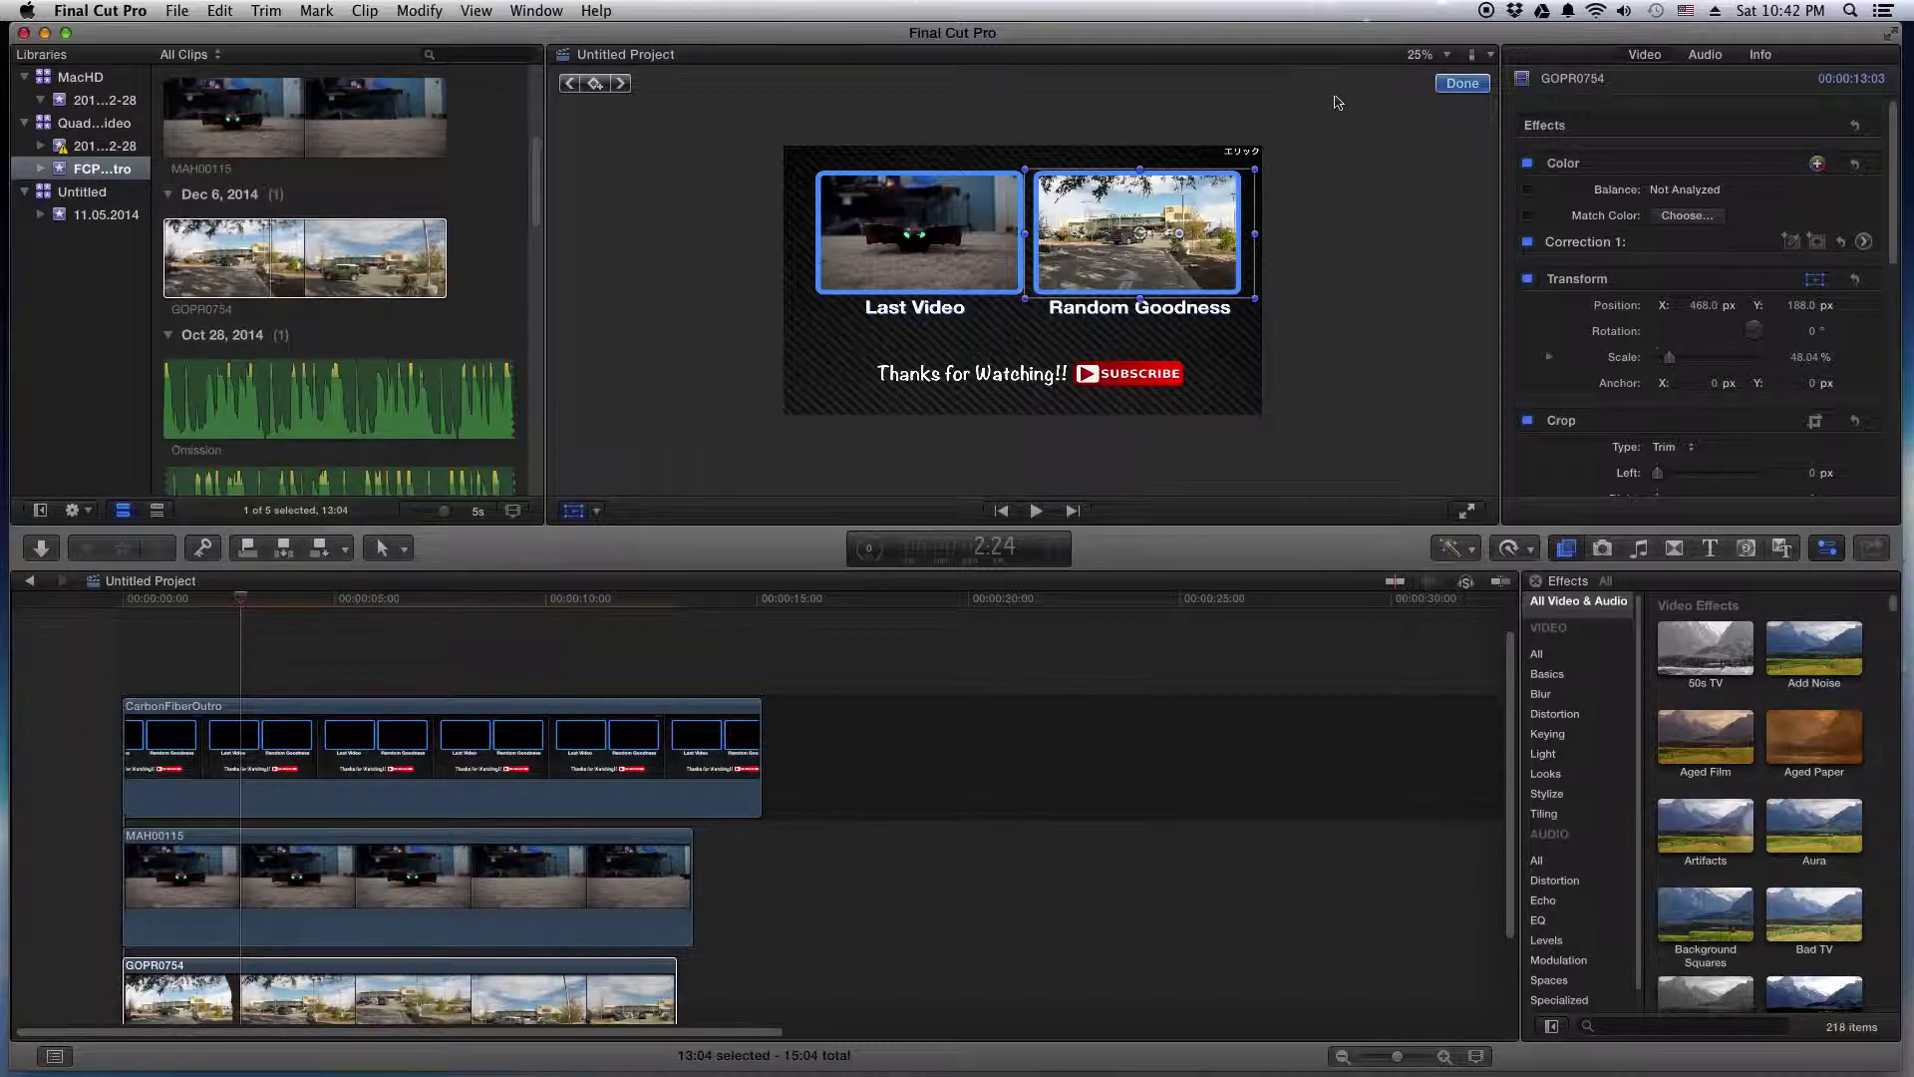
click(1462, 83)
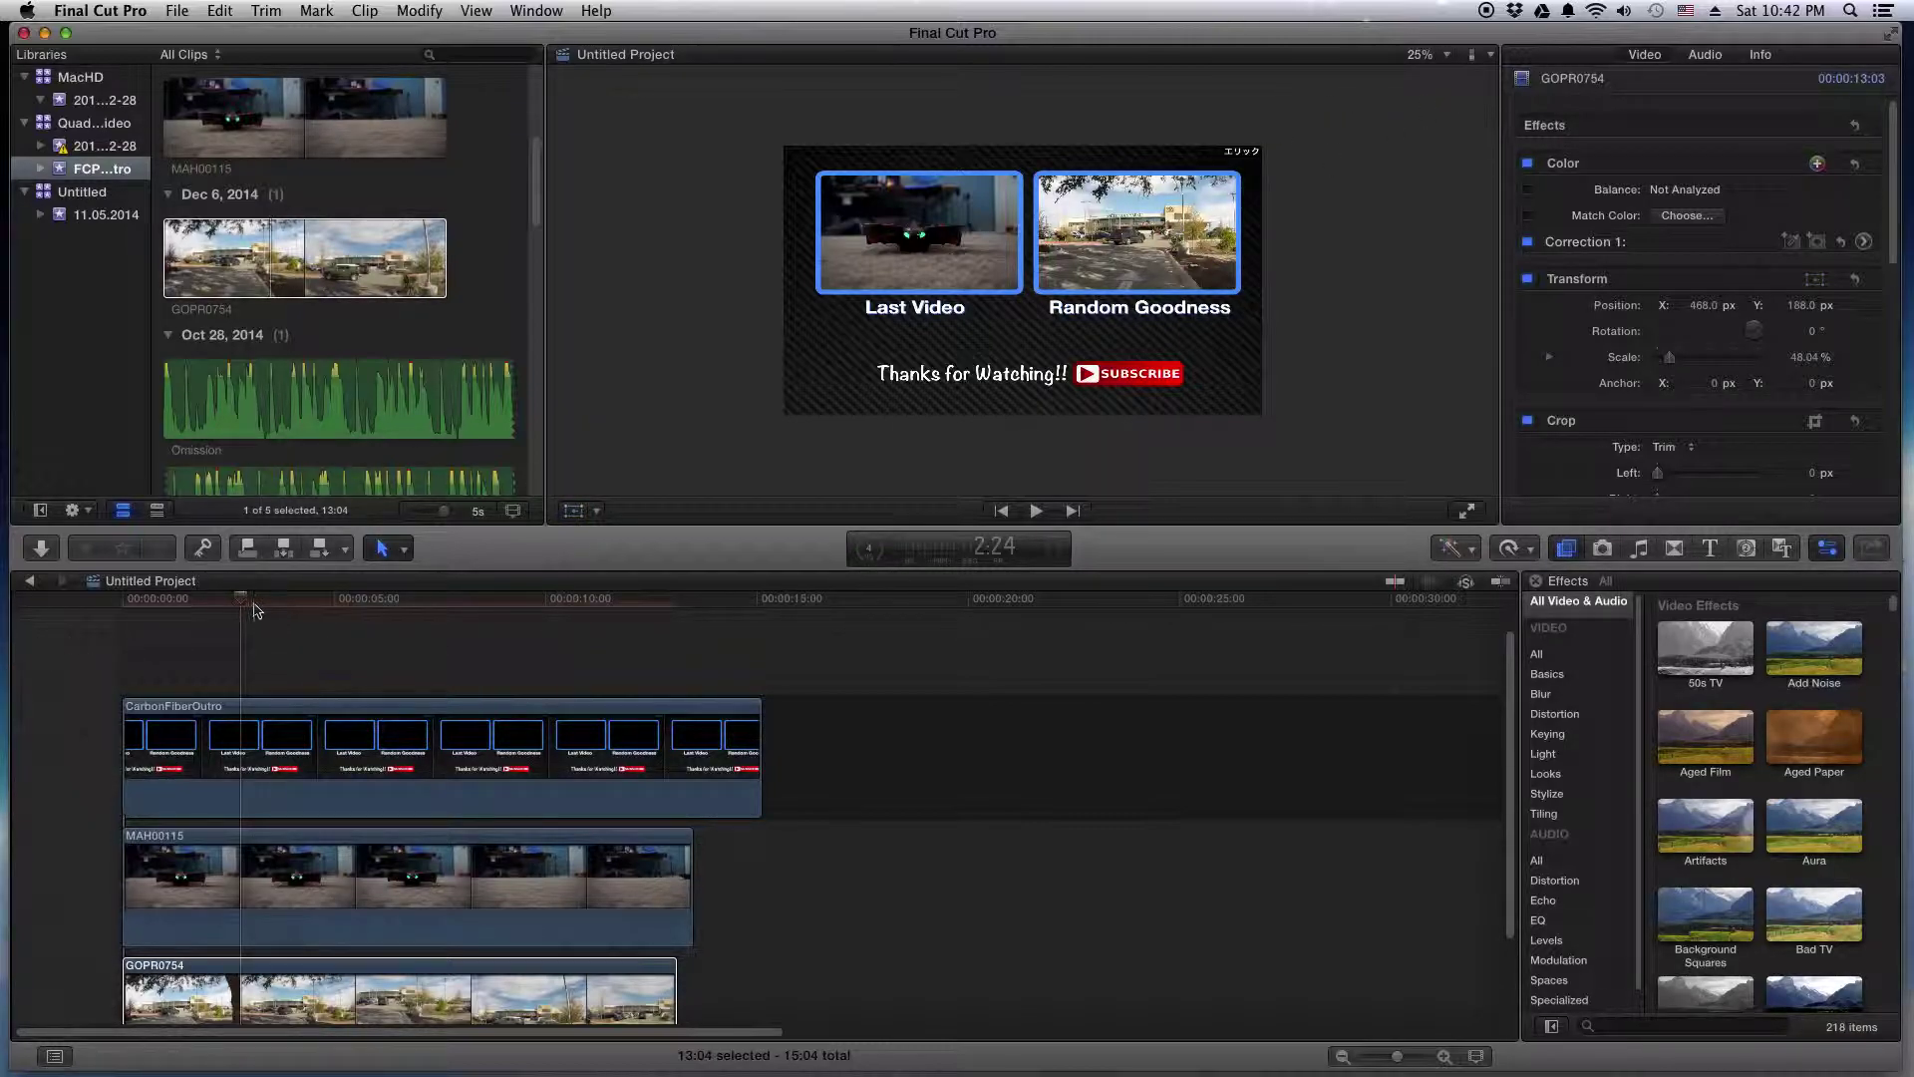
drag(245, 600, 117, 608)
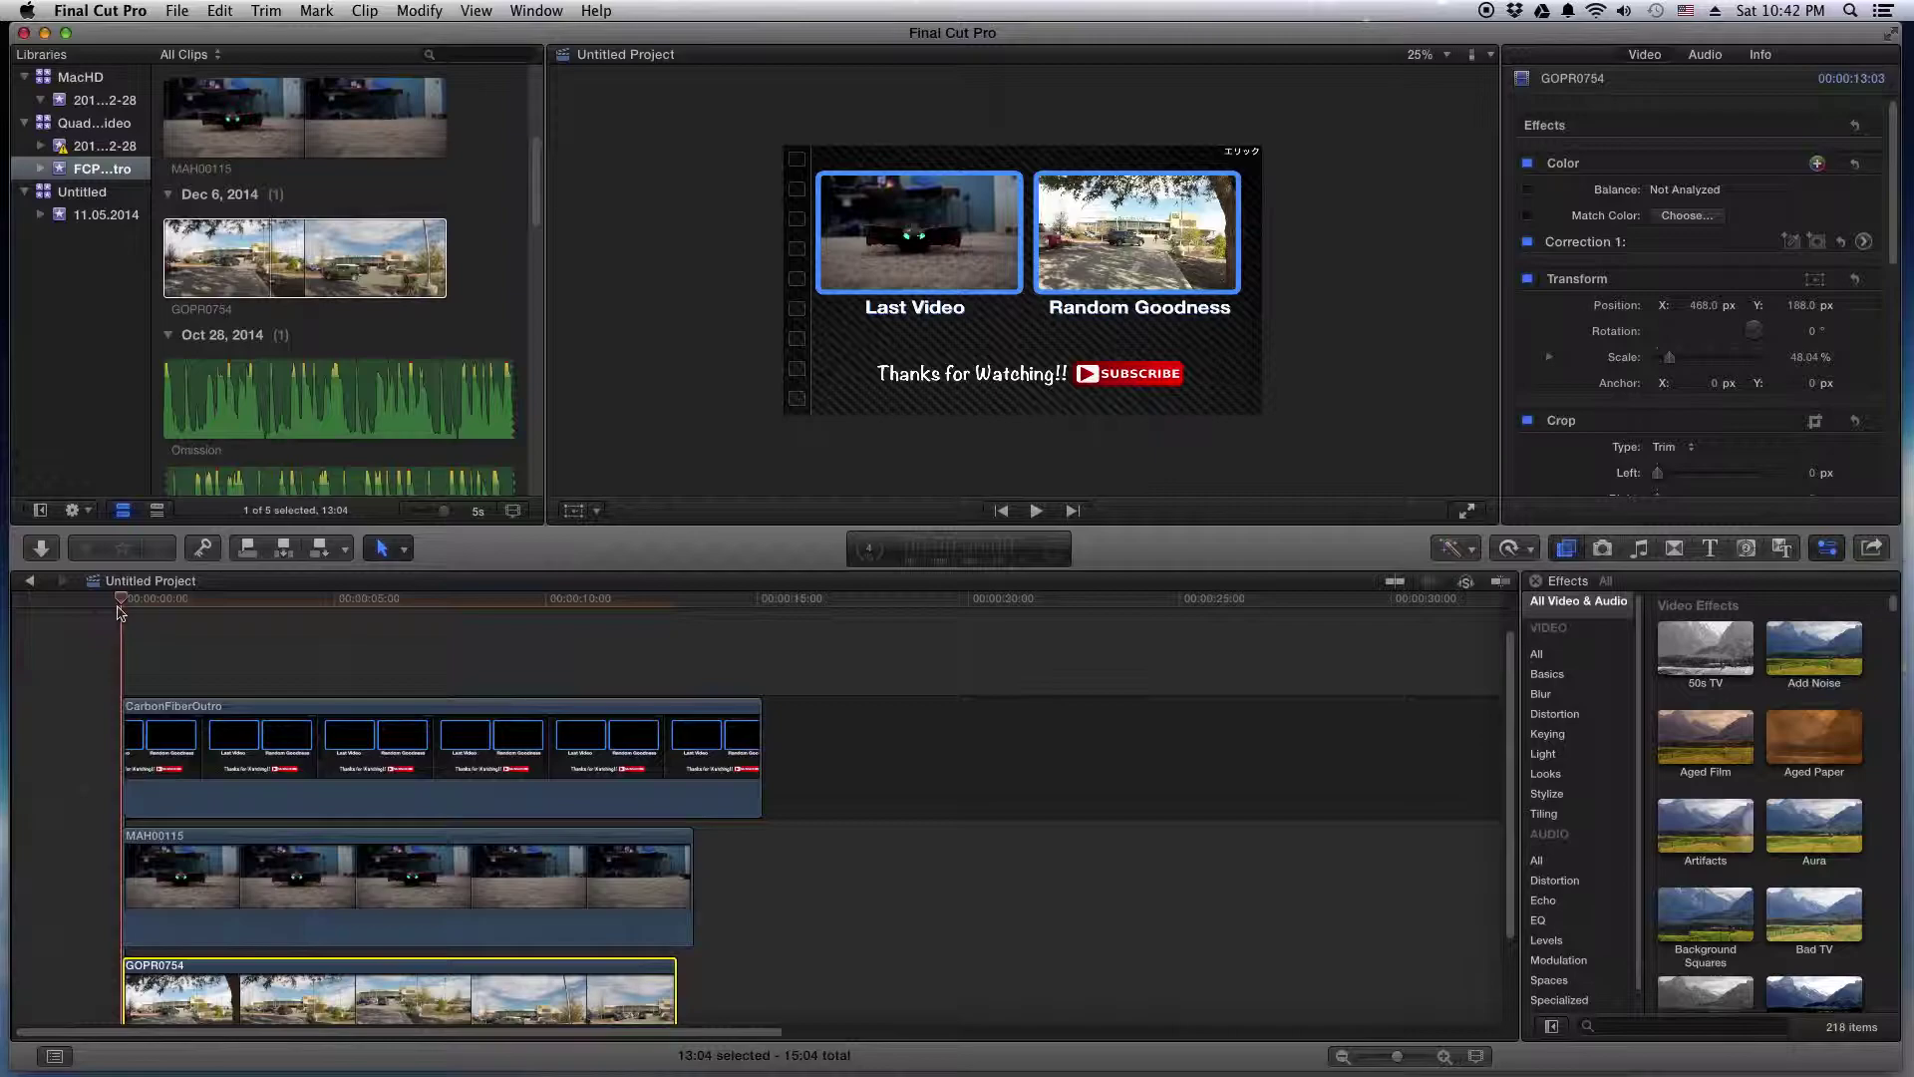
key(space)
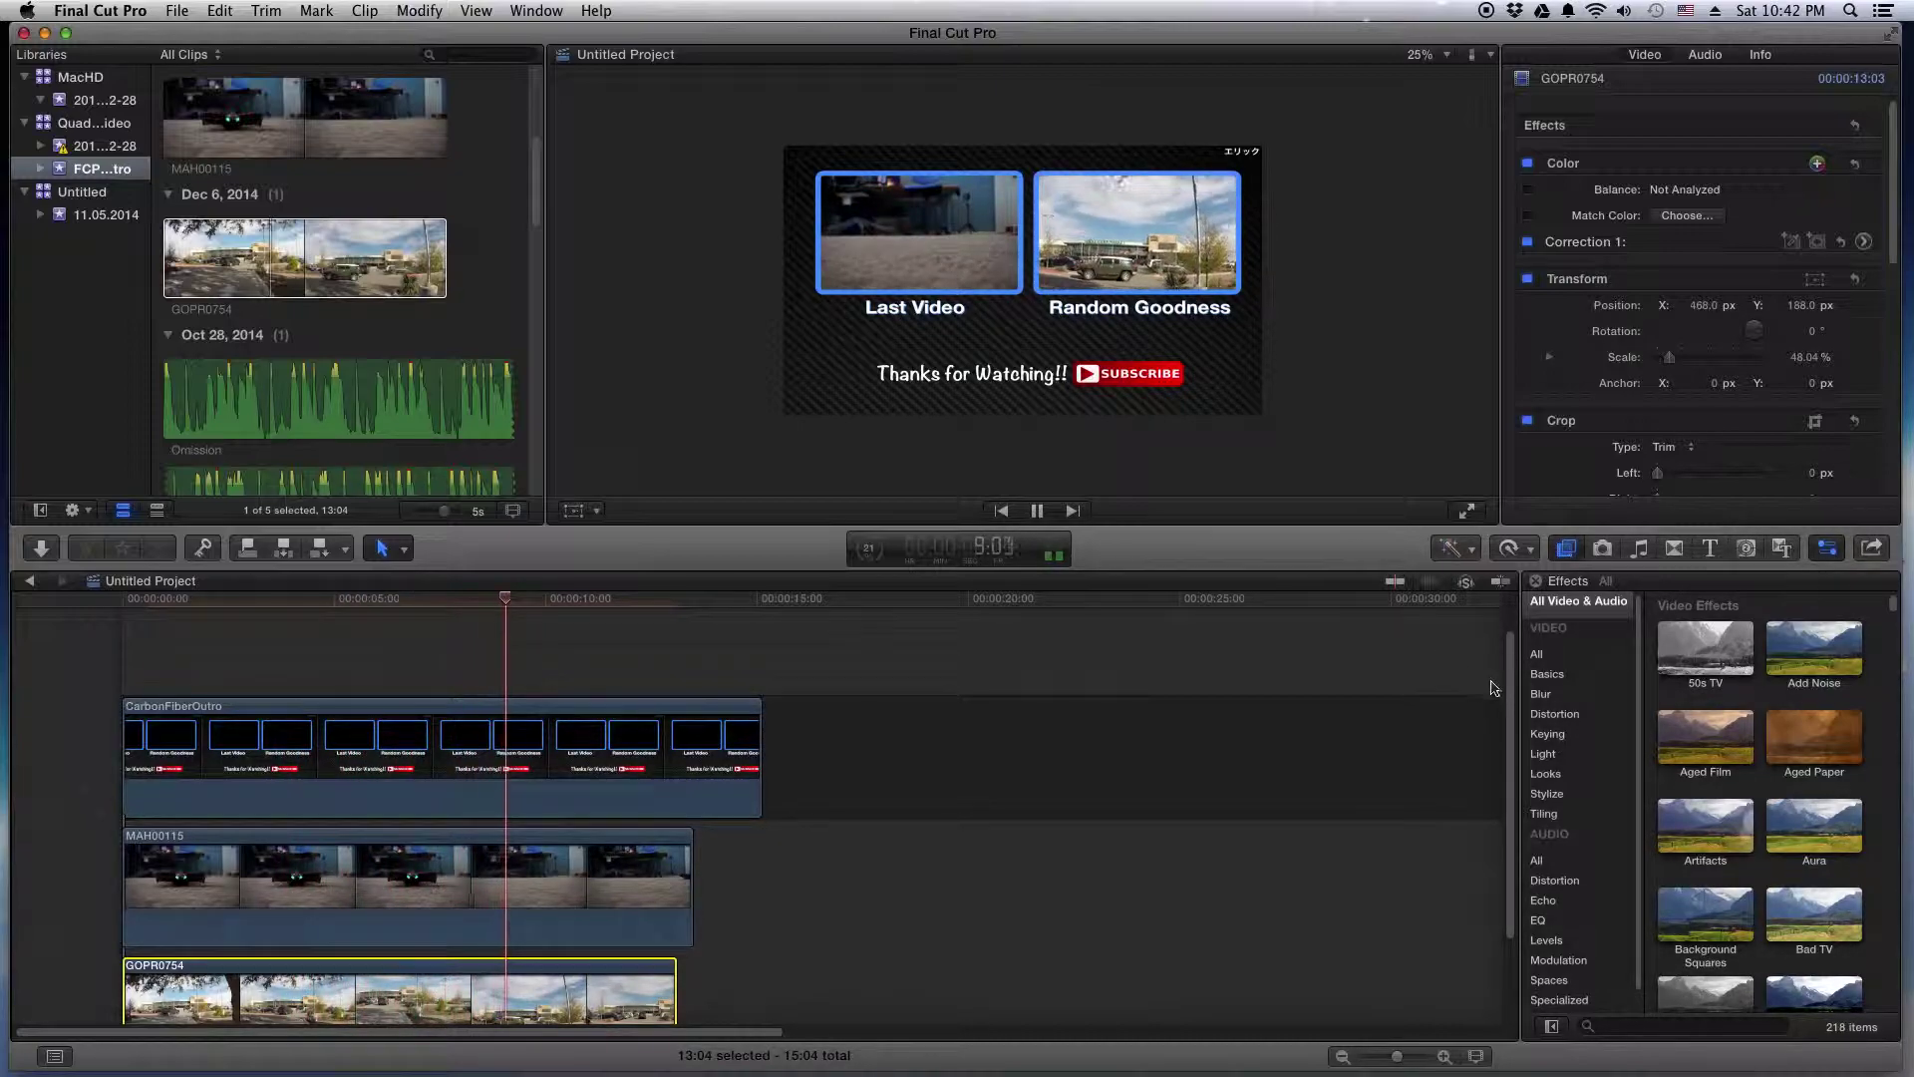
scroll(984, 750, down, 3)
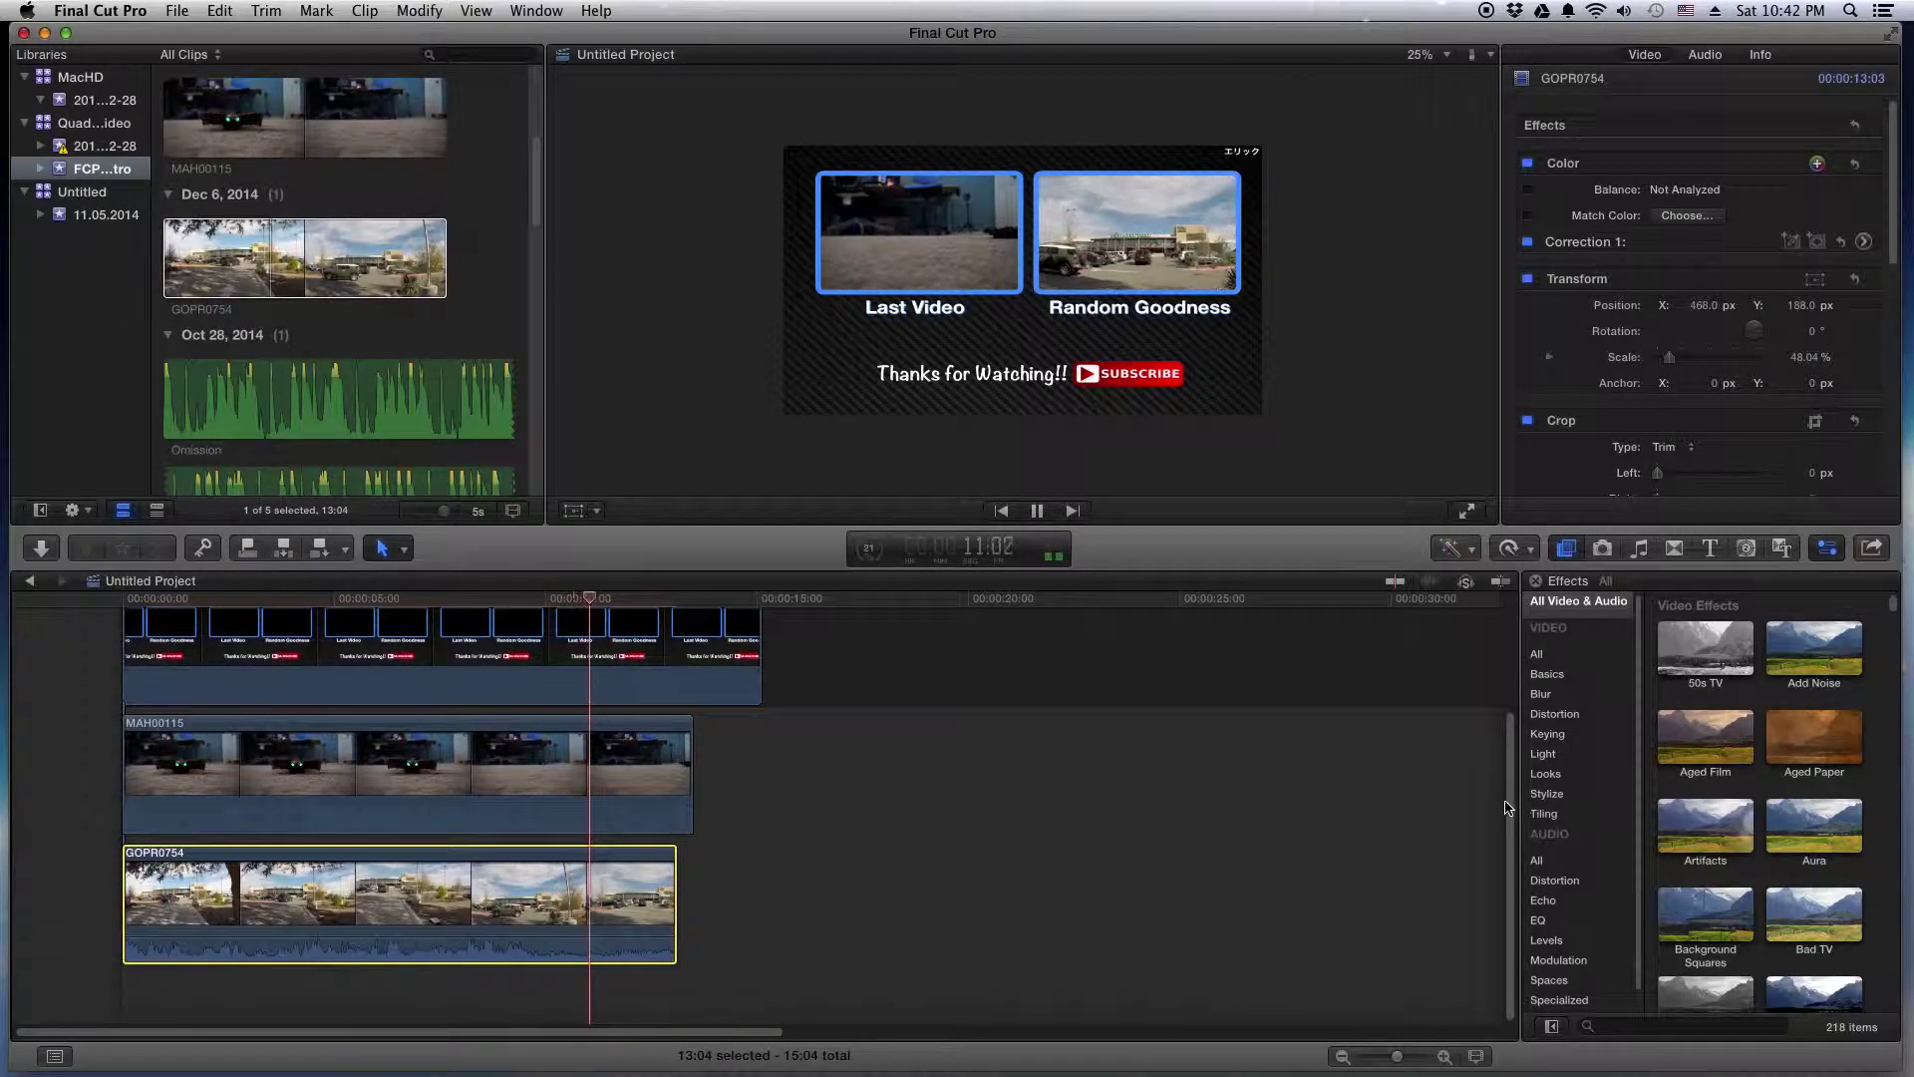
key(space)
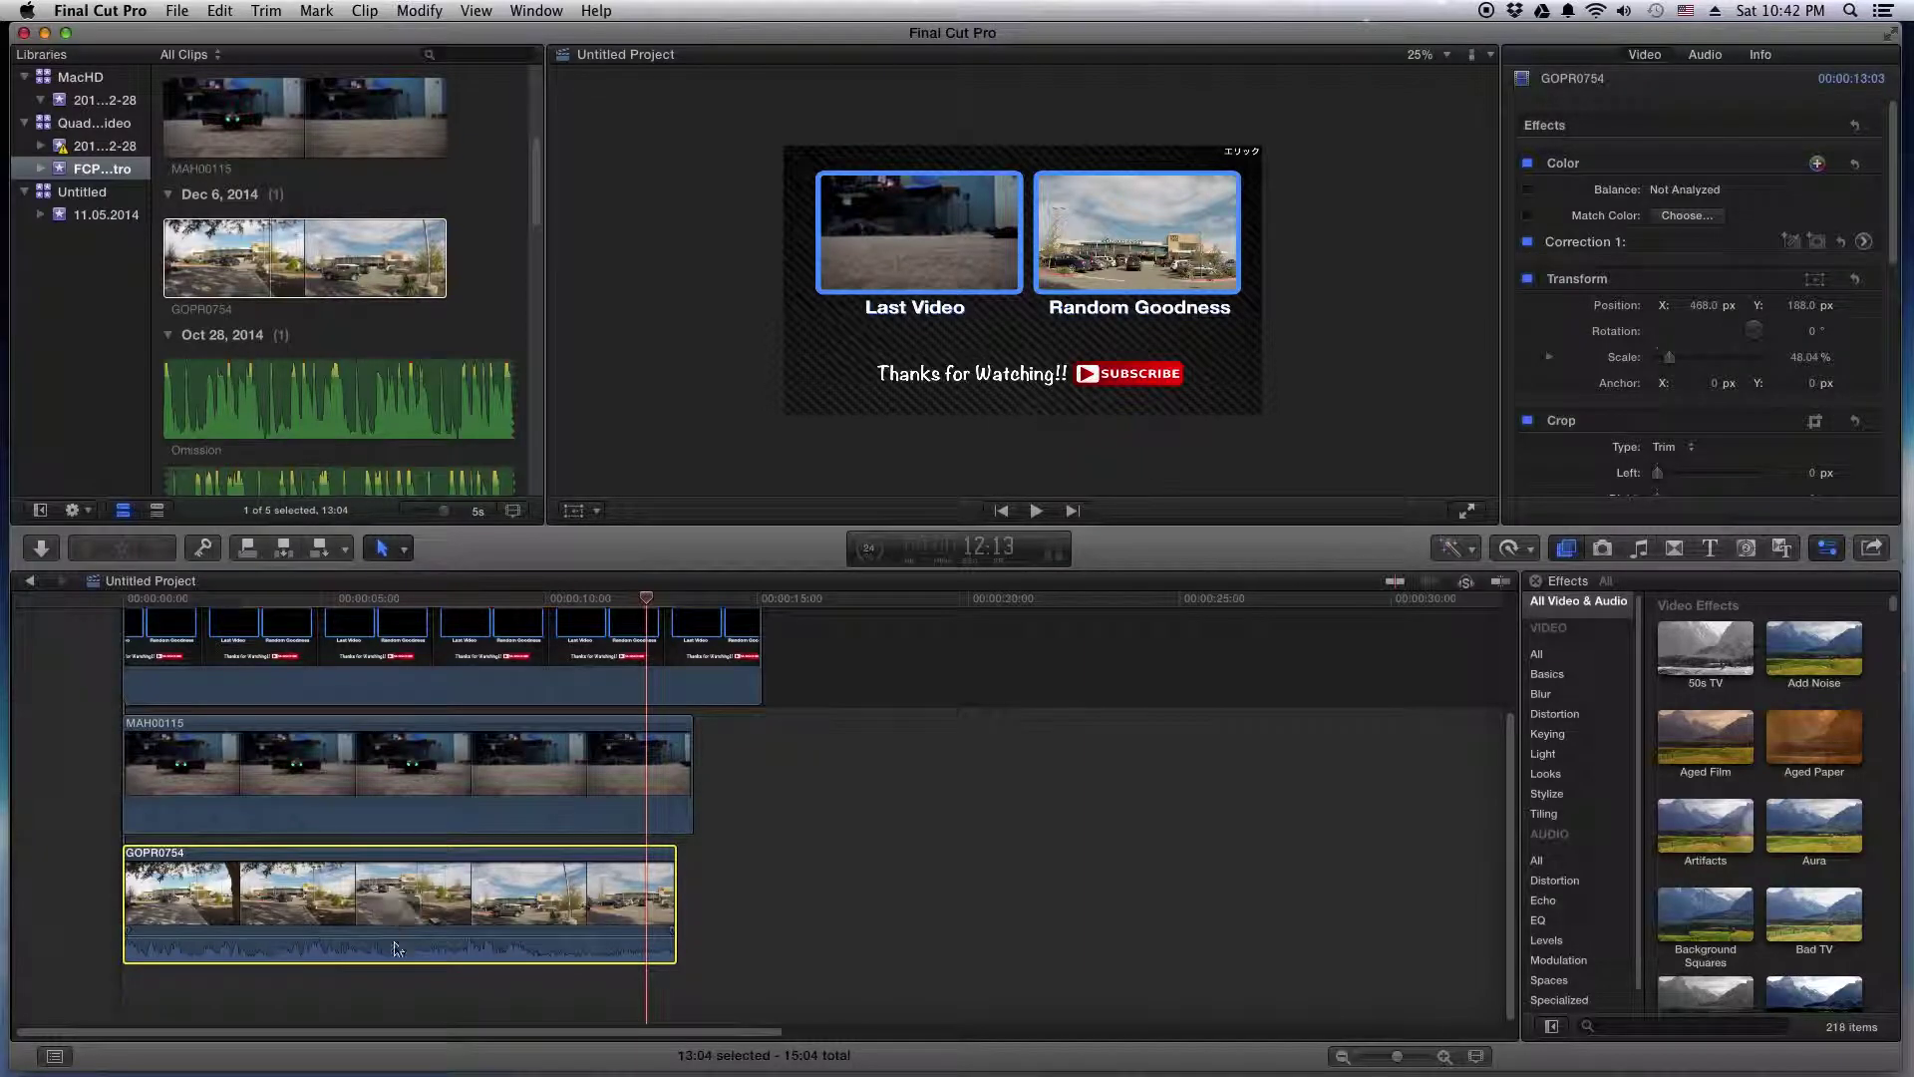
- Mute GOPR0754's audio and add the Omission music beneath the clips at -25 dB
drag(392, 937, 392, 982)
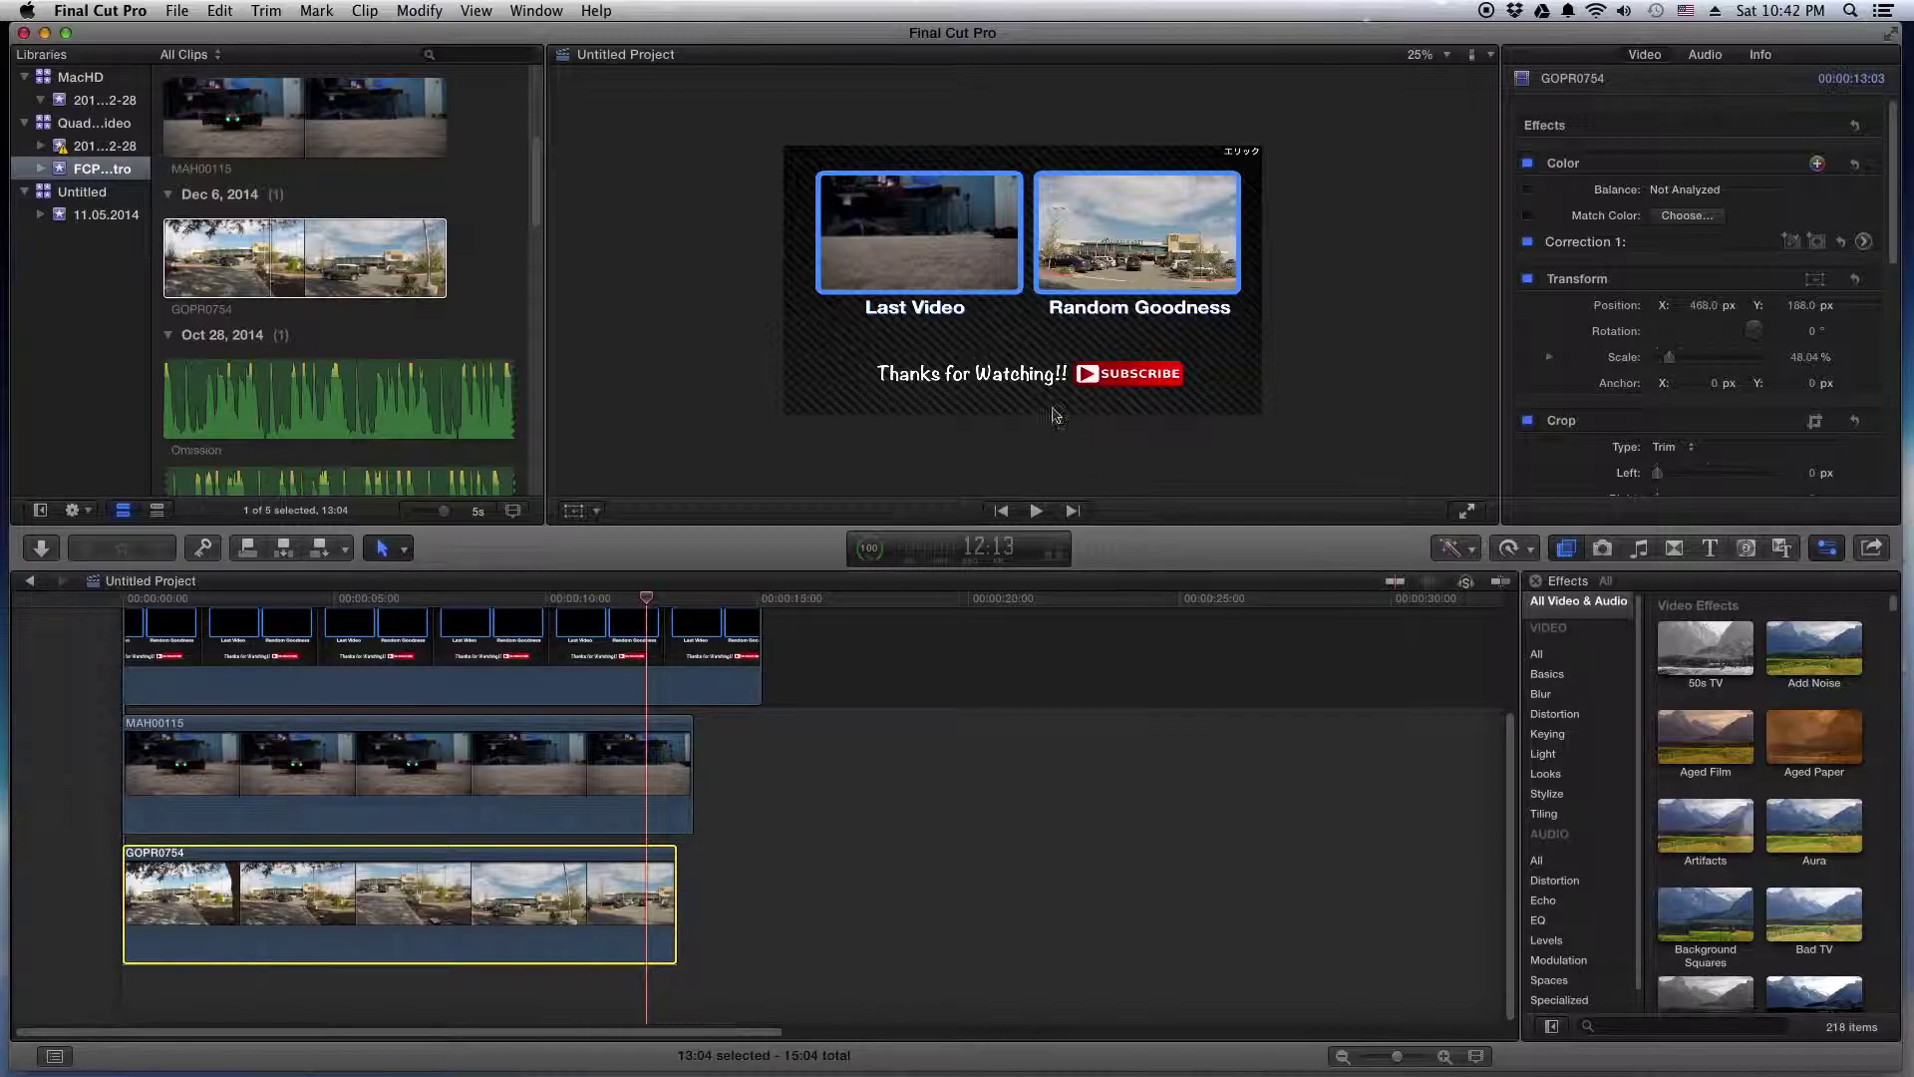
click(218, 404)
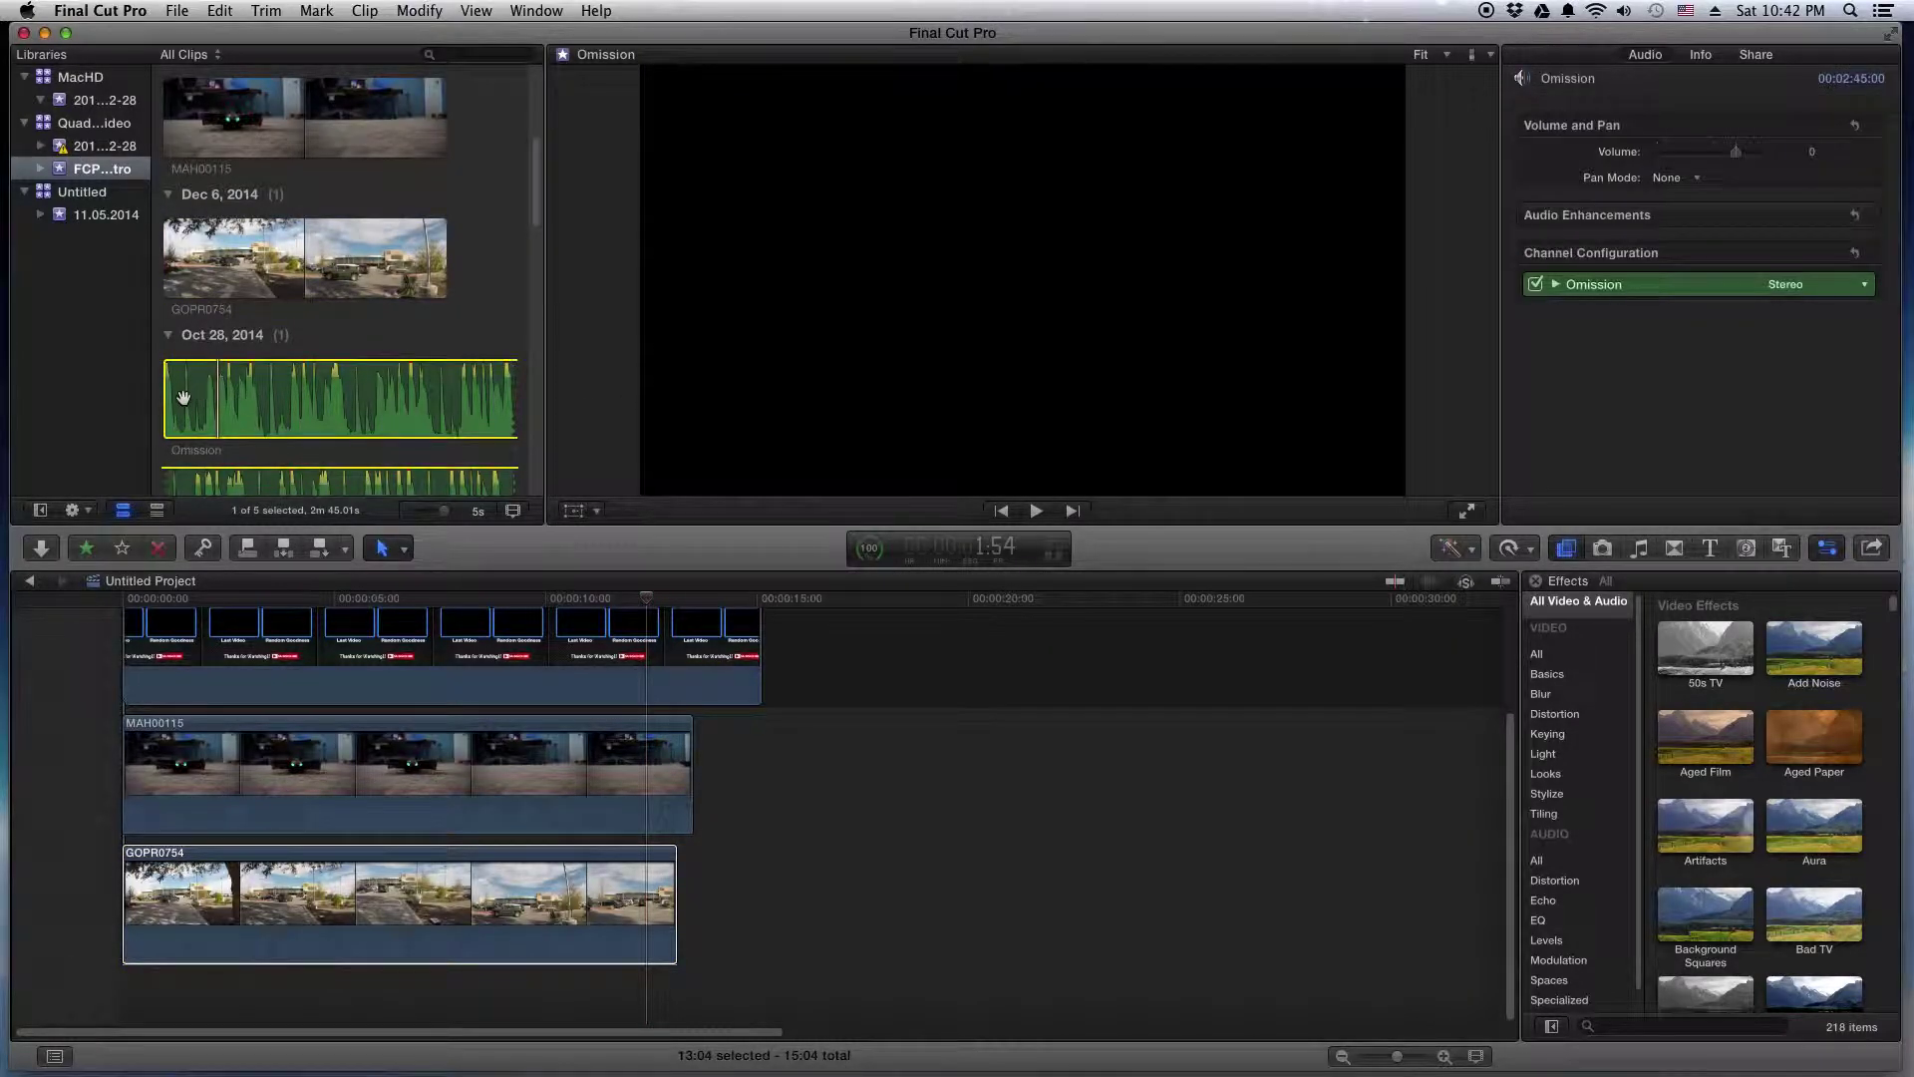
drag(195, 391, 126, 992)
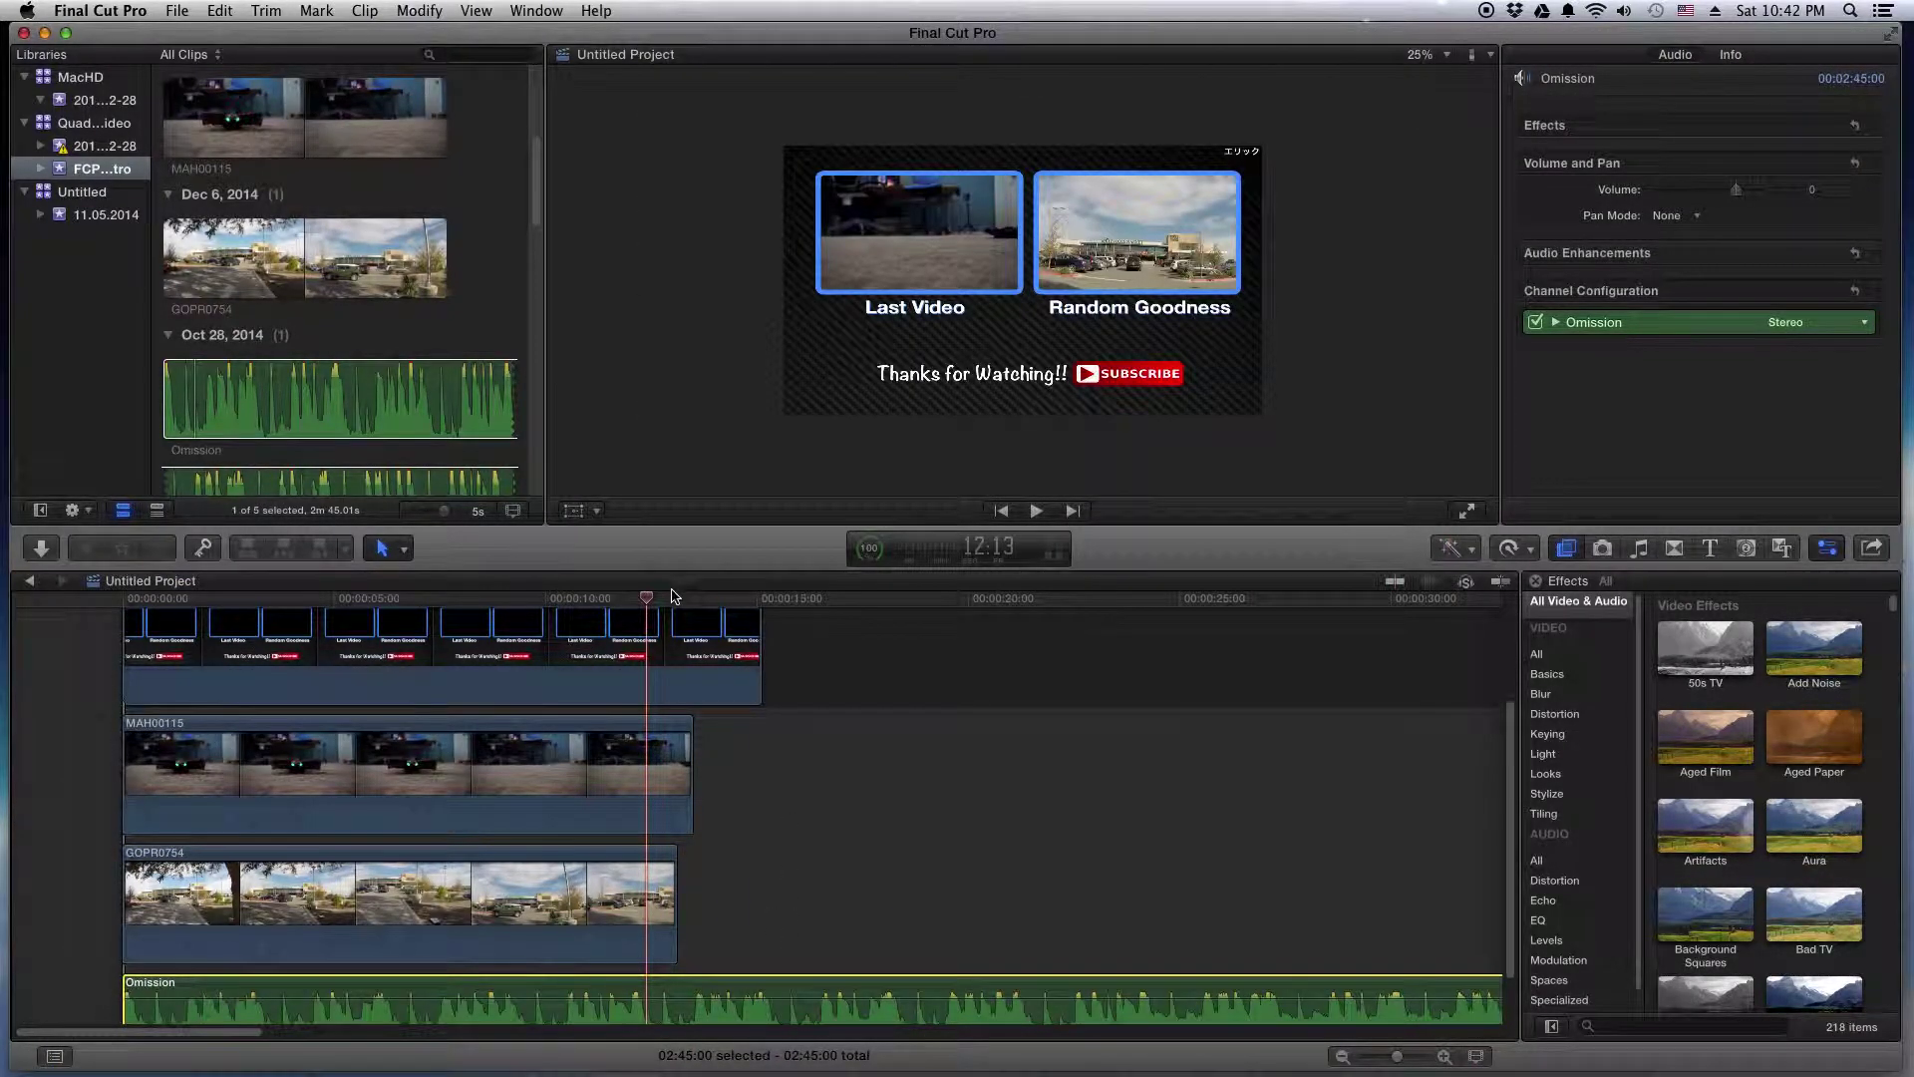
drag(648, 605, 675, 601)
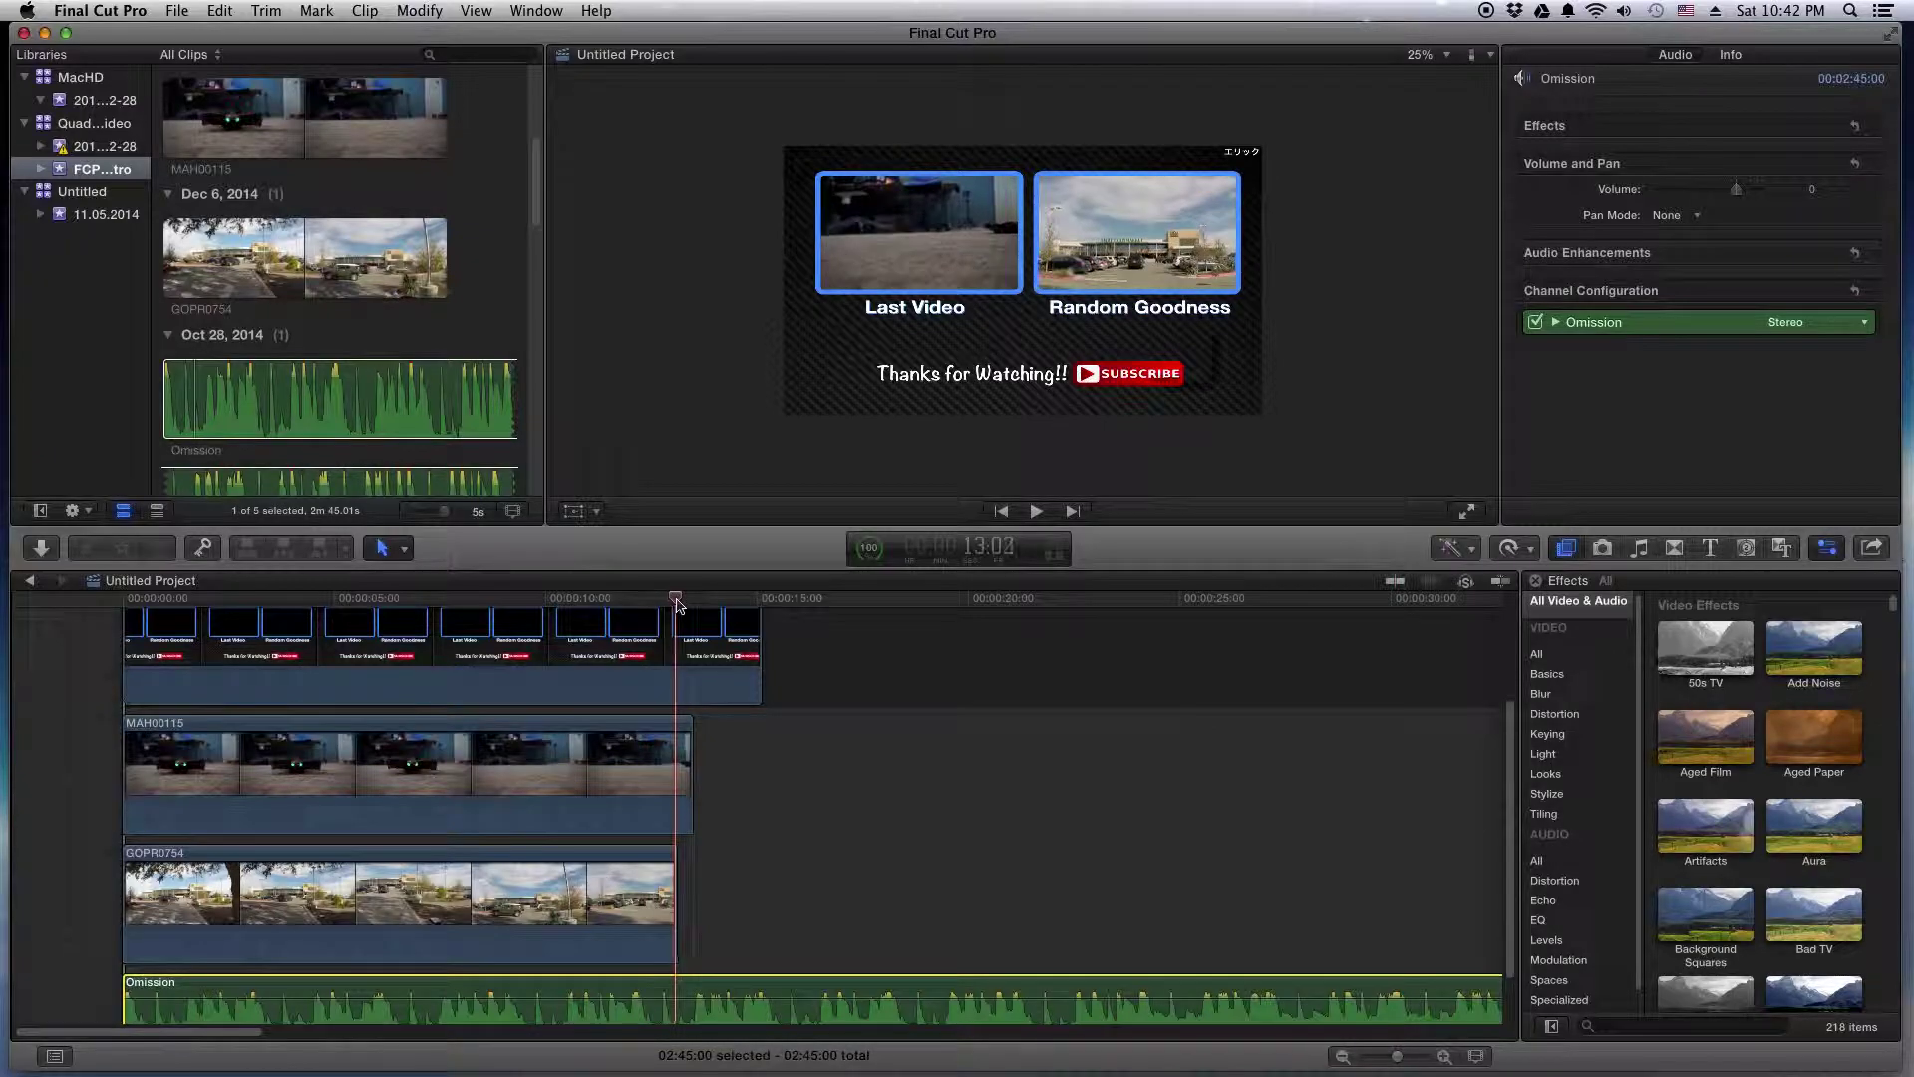
click(134, 599)
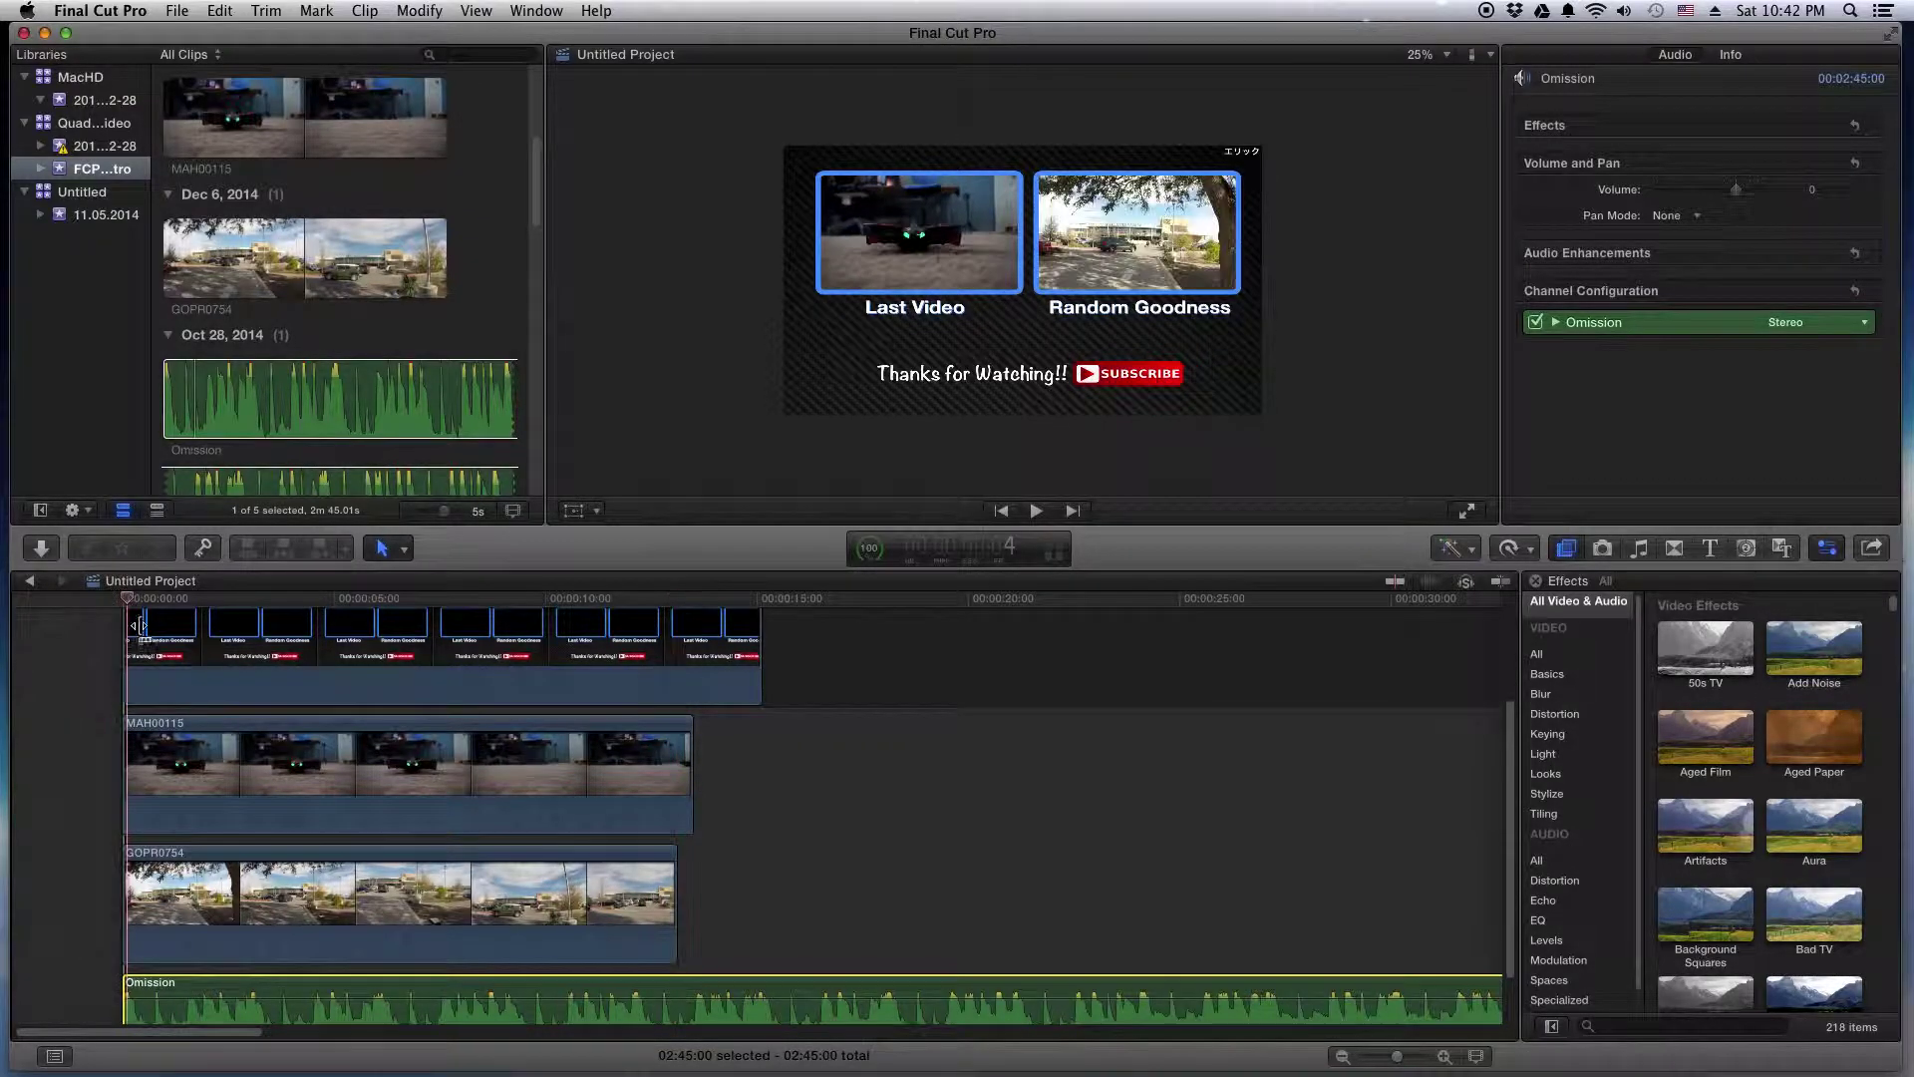
drag(572, 994, 572, 1003)
- Reduce the timeline clip height and select the Omission clip at the project start
scroll(1517, 878, down, 2)
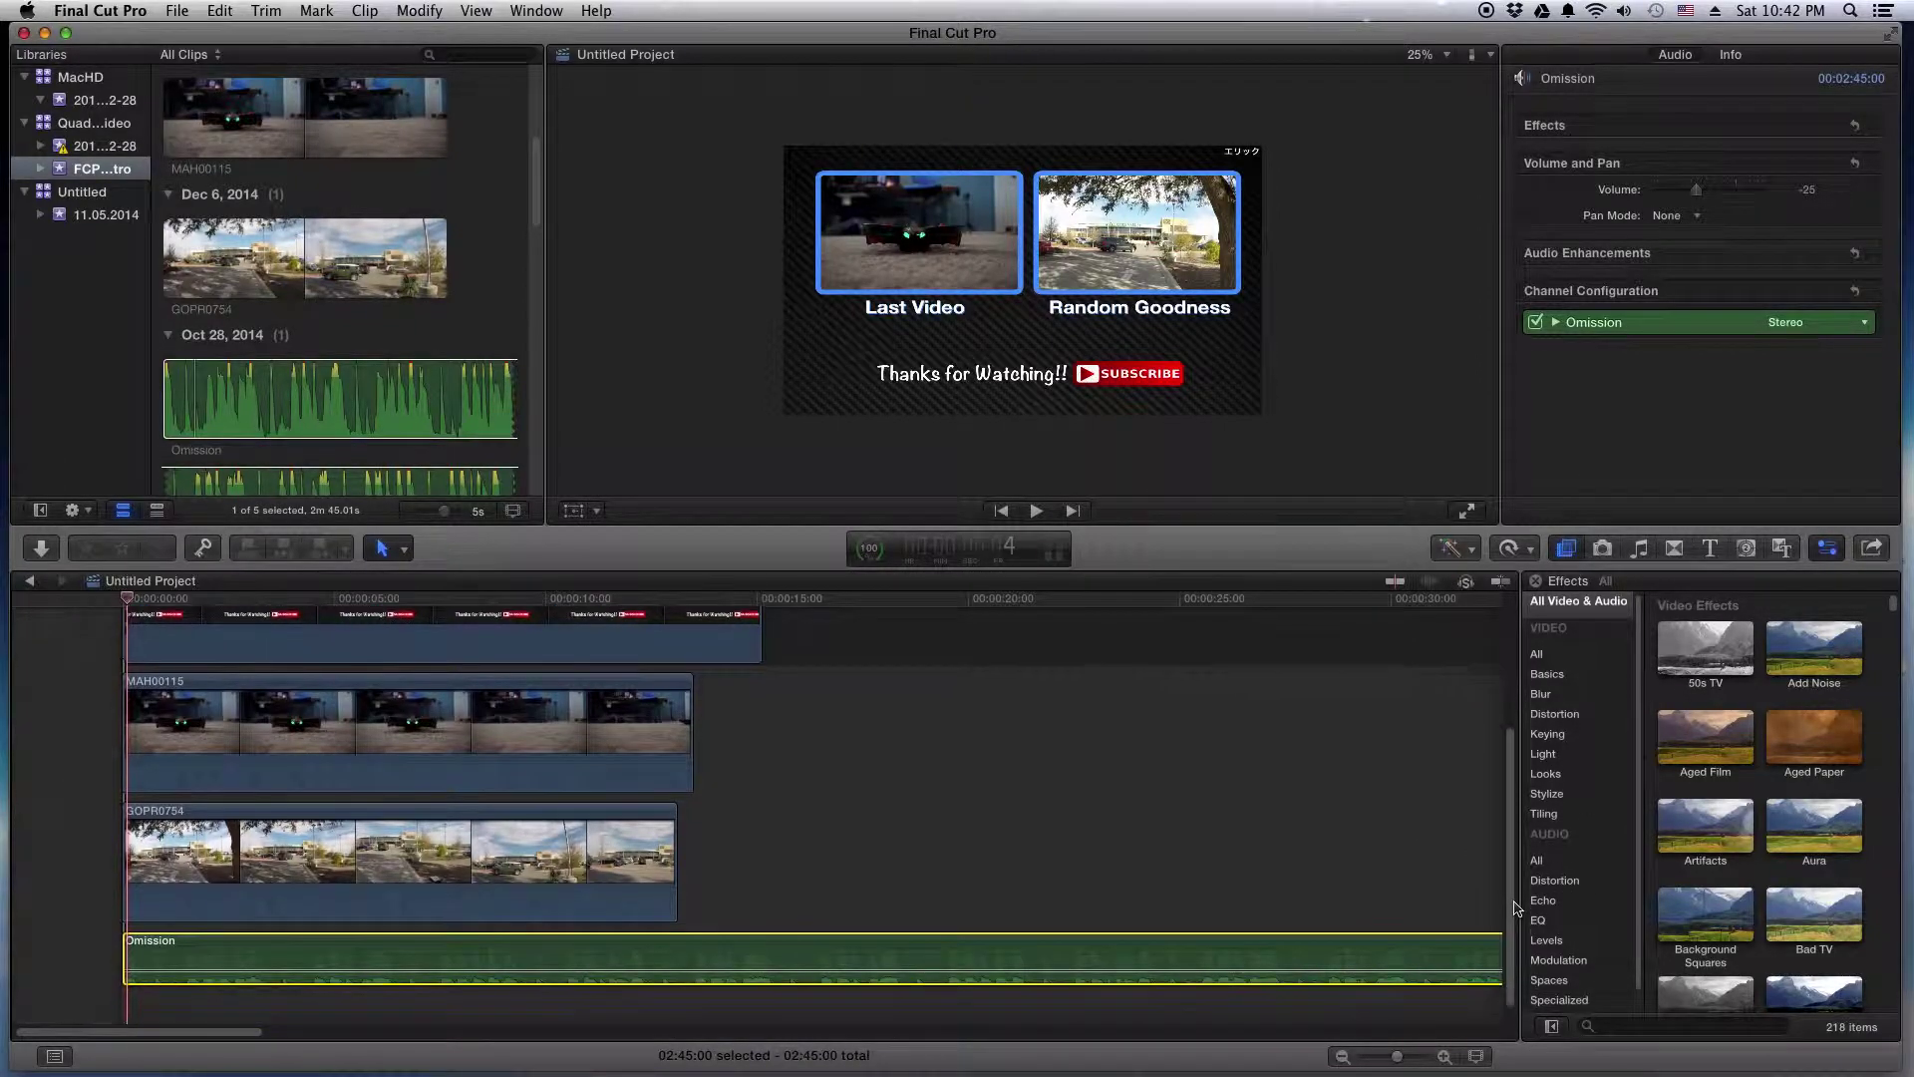
click(1476, 1055)
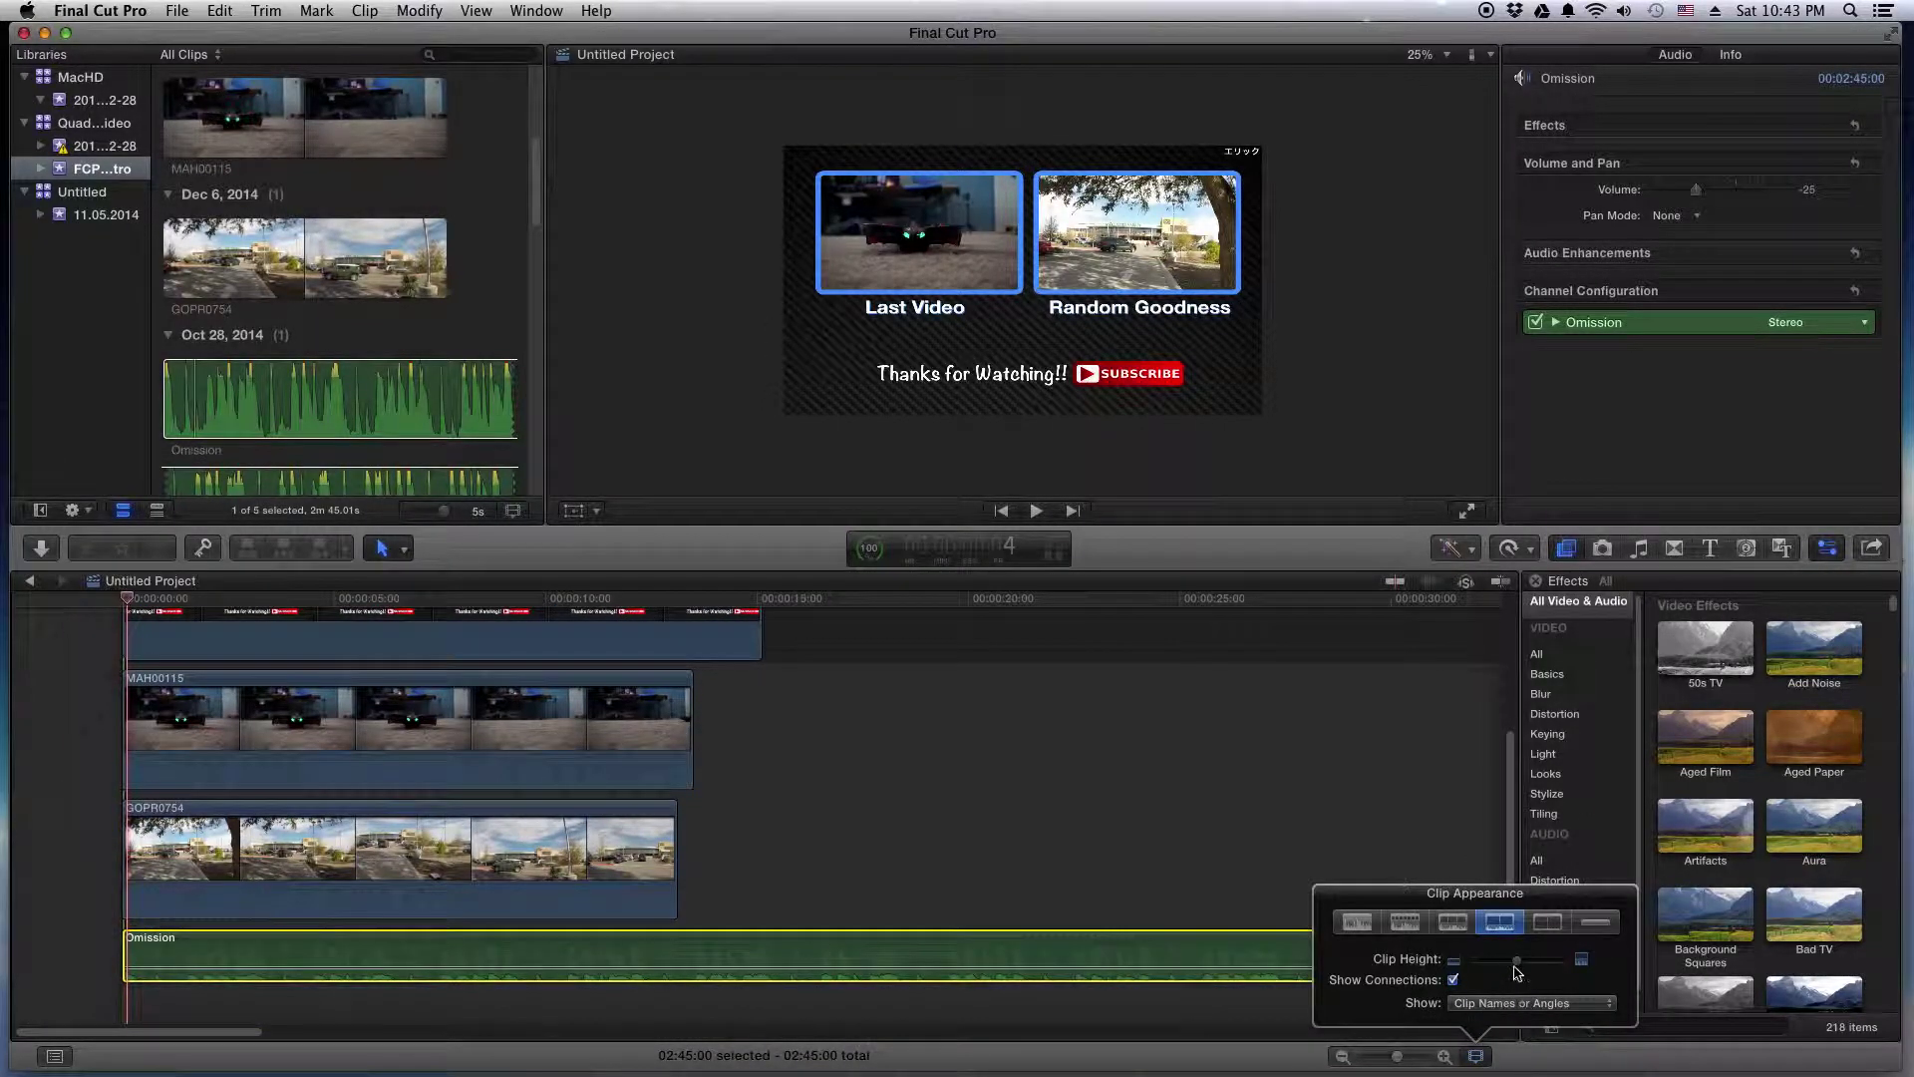
drag(1517, 963, 1503, 963)
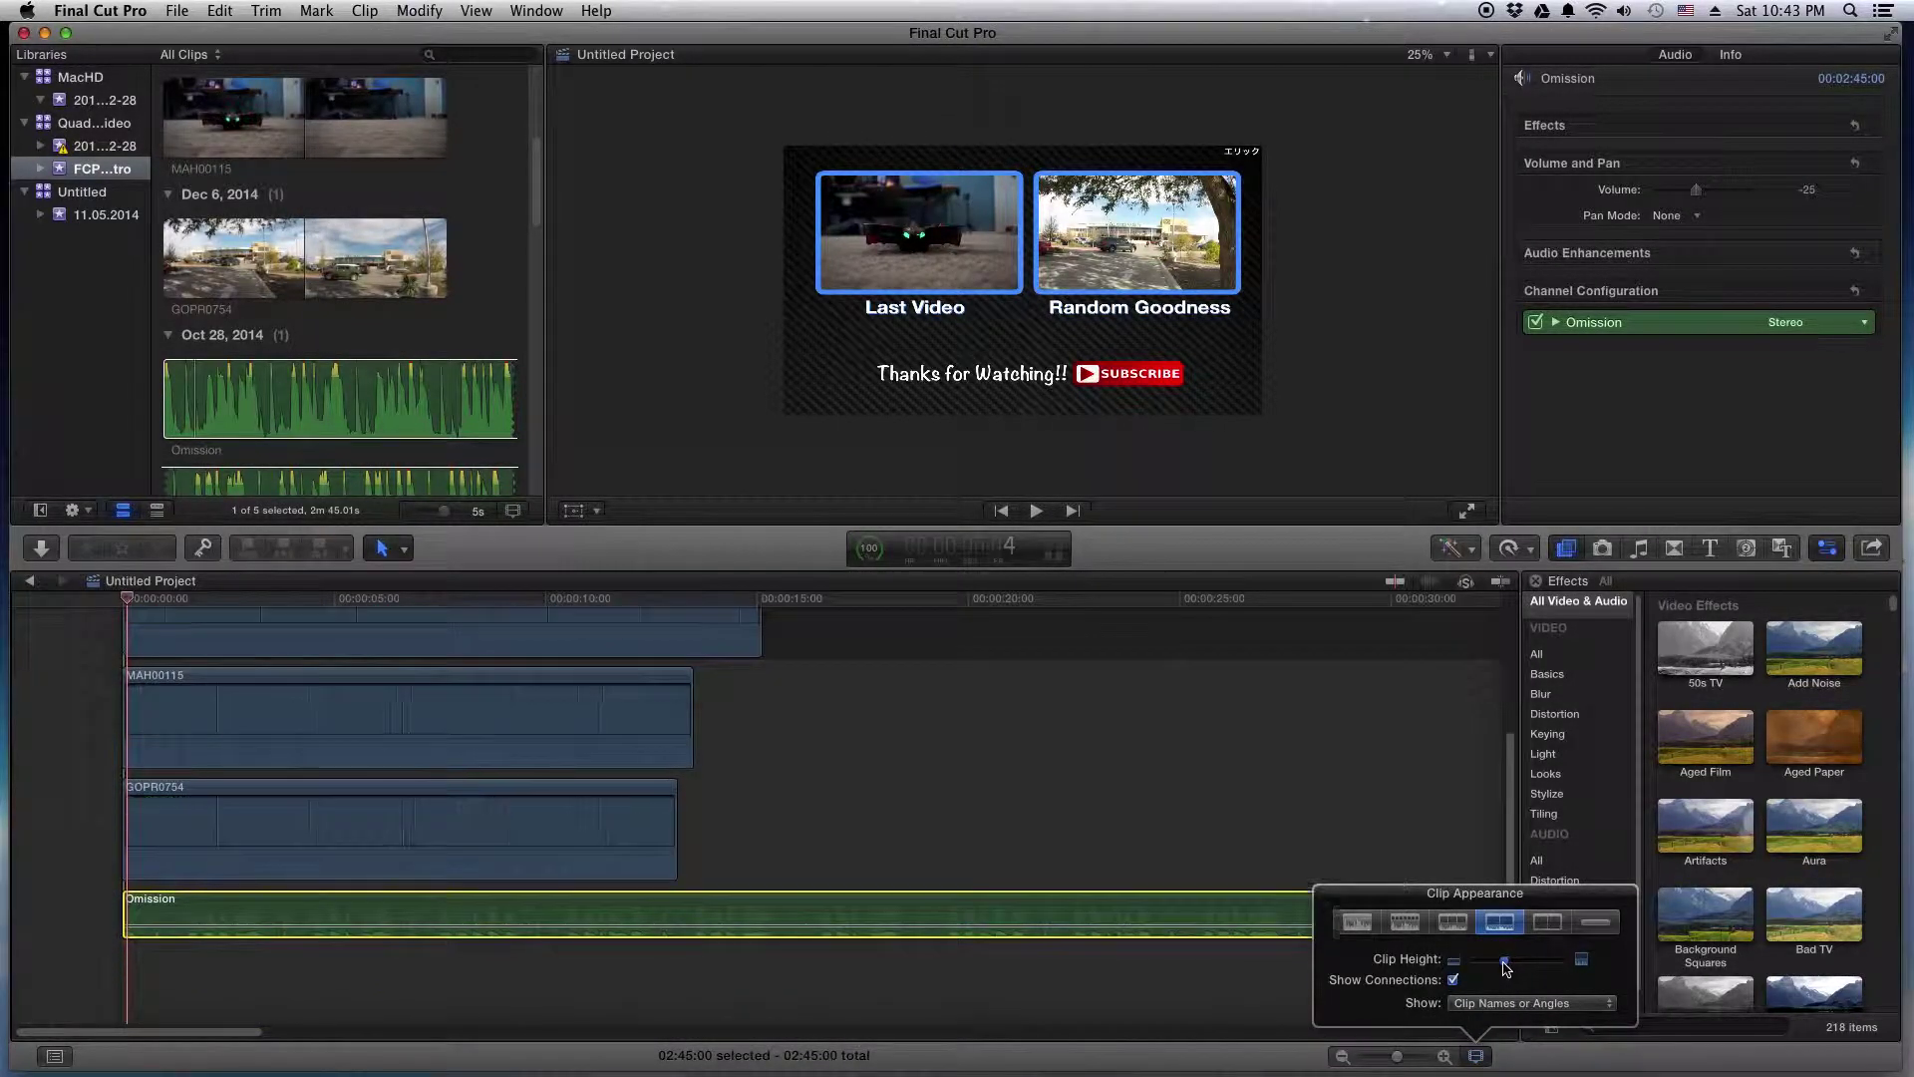
click(1513, 830)
scroll(1496, 817, up, 2)
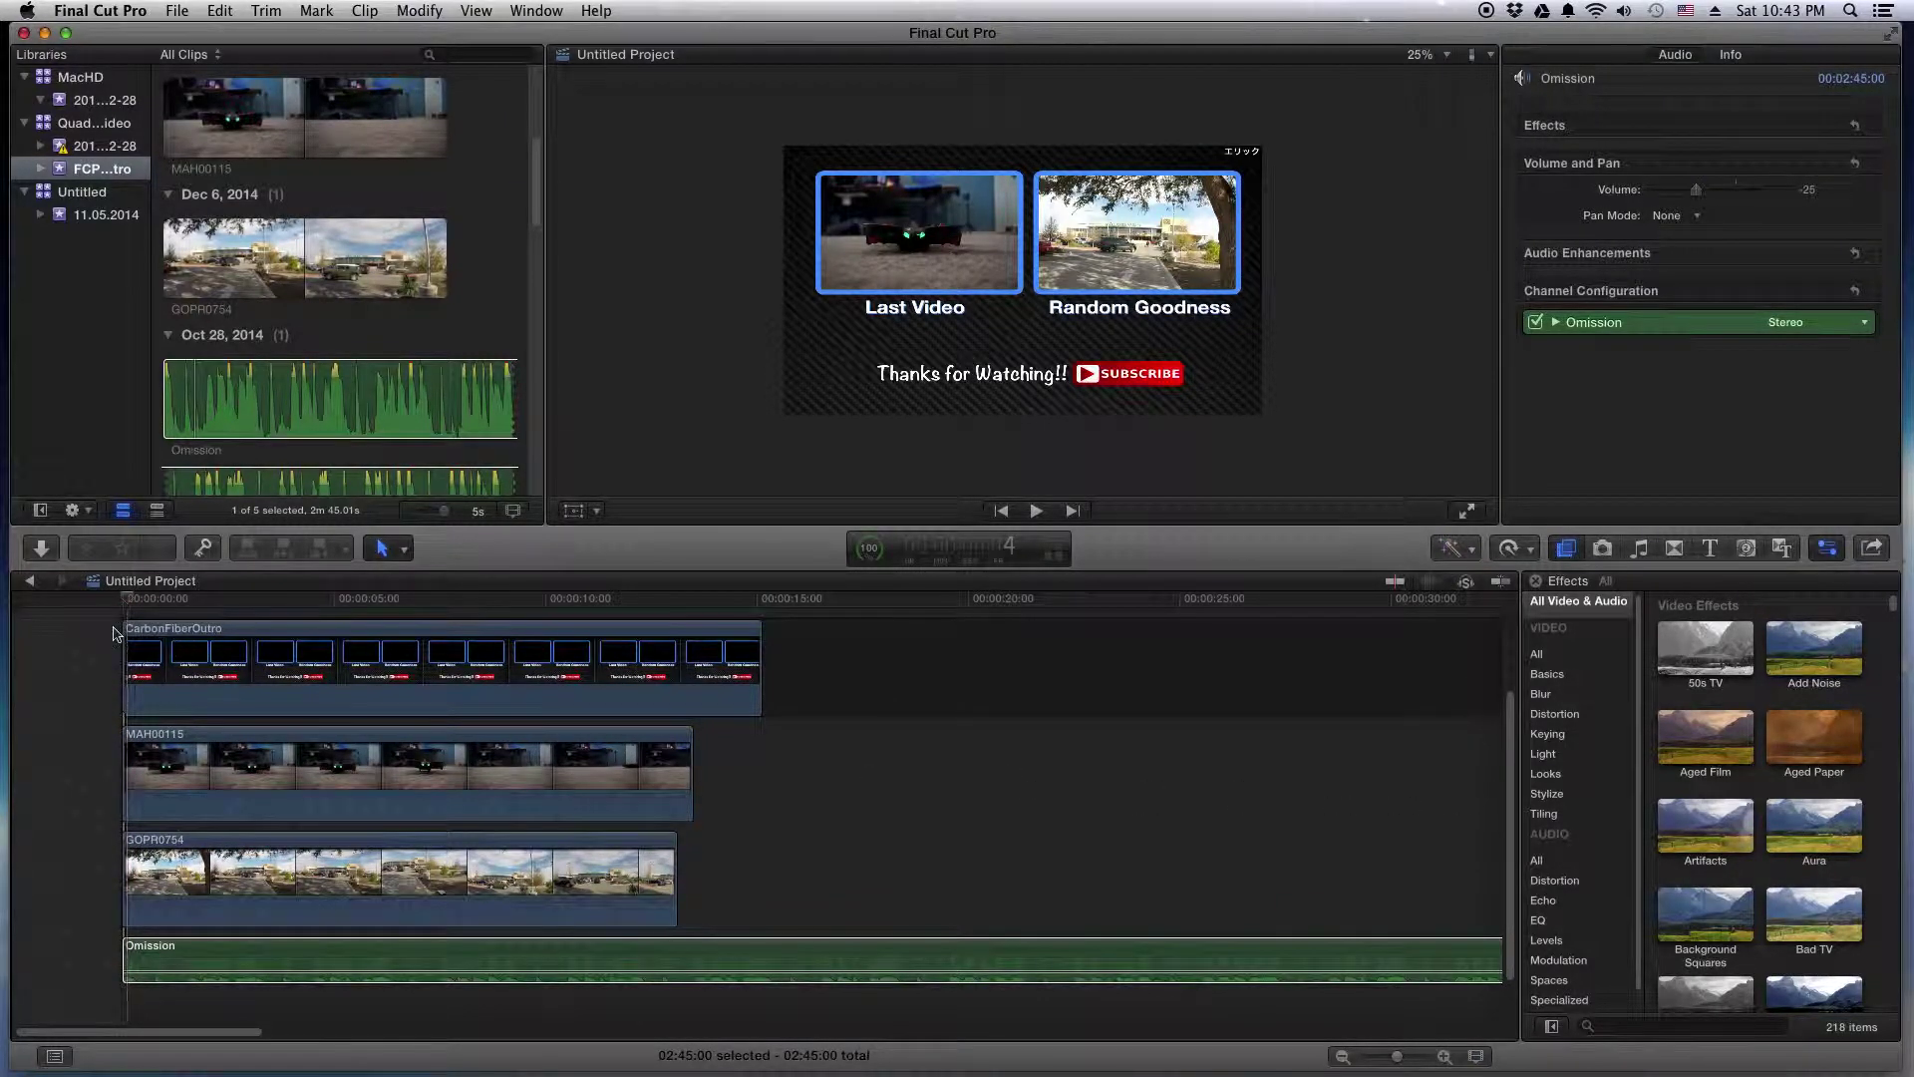
click(127, 603)
key(space)
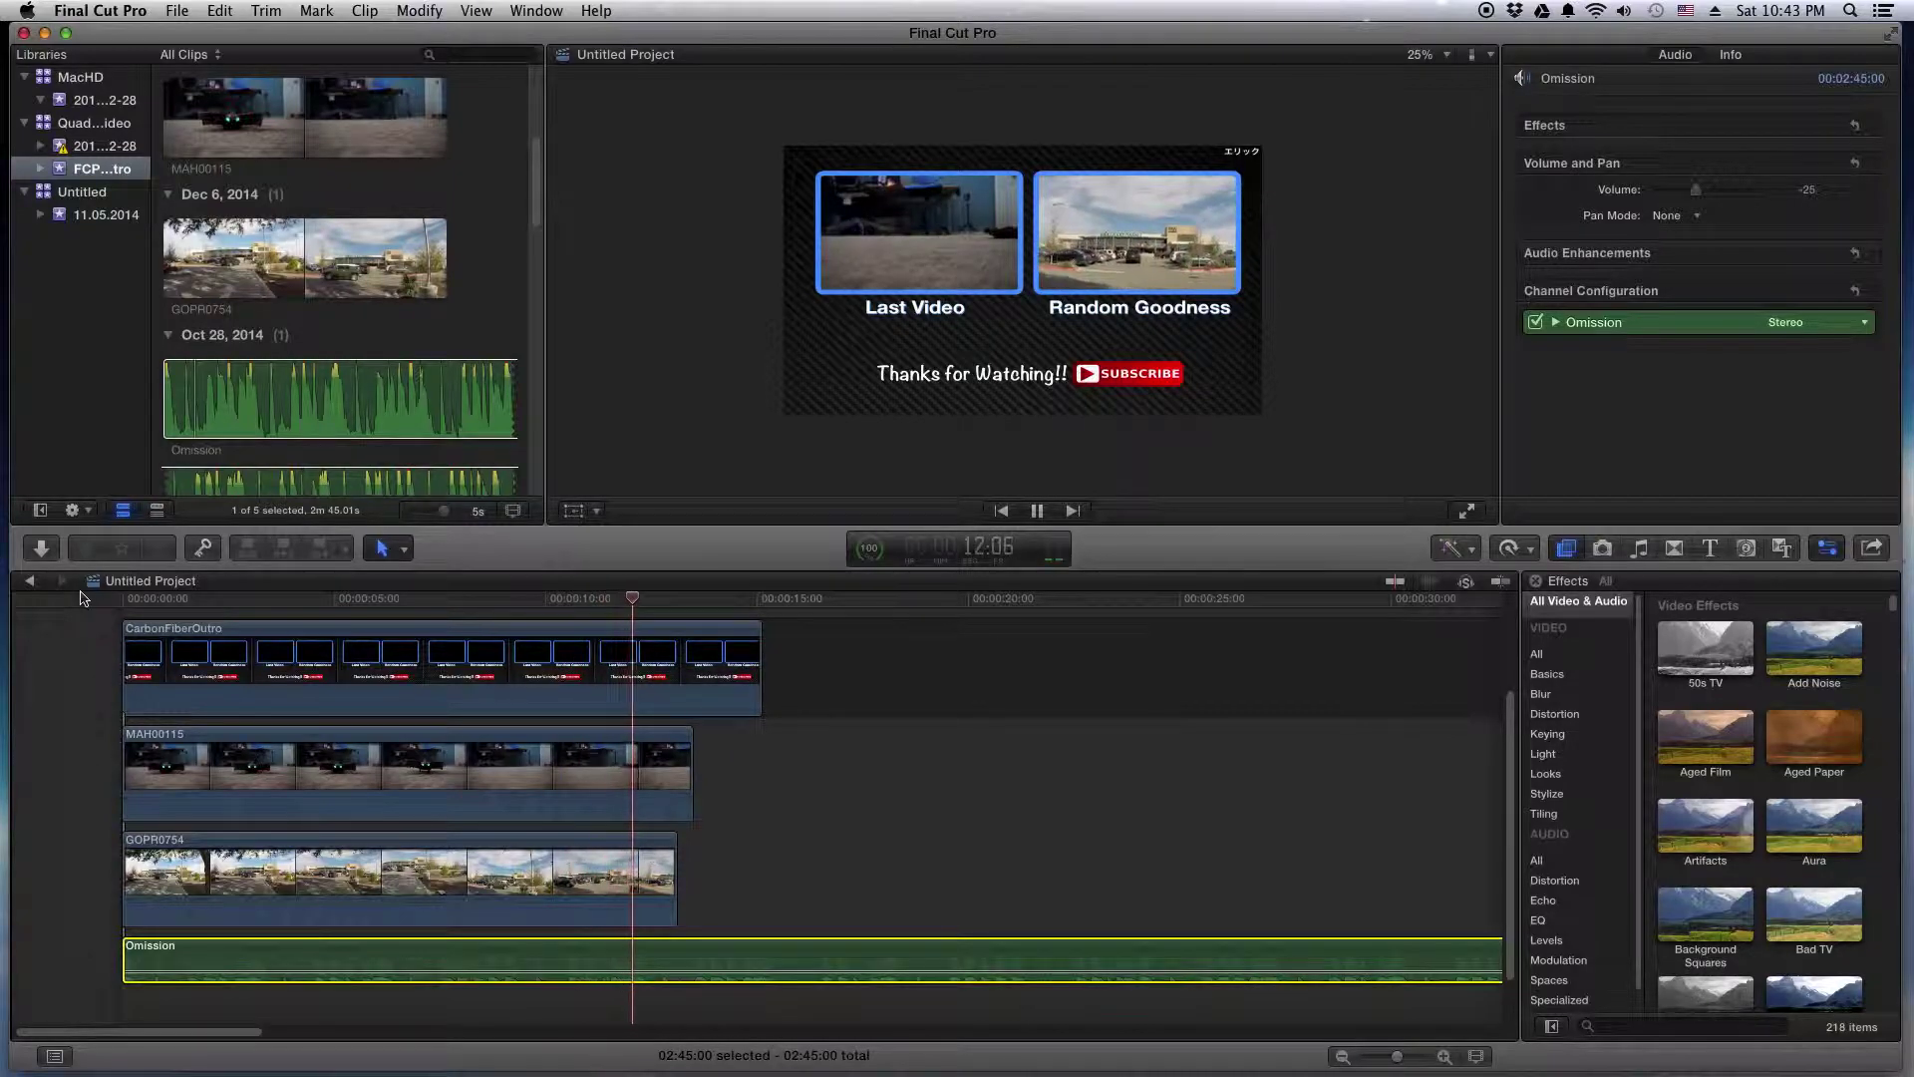
key(space)
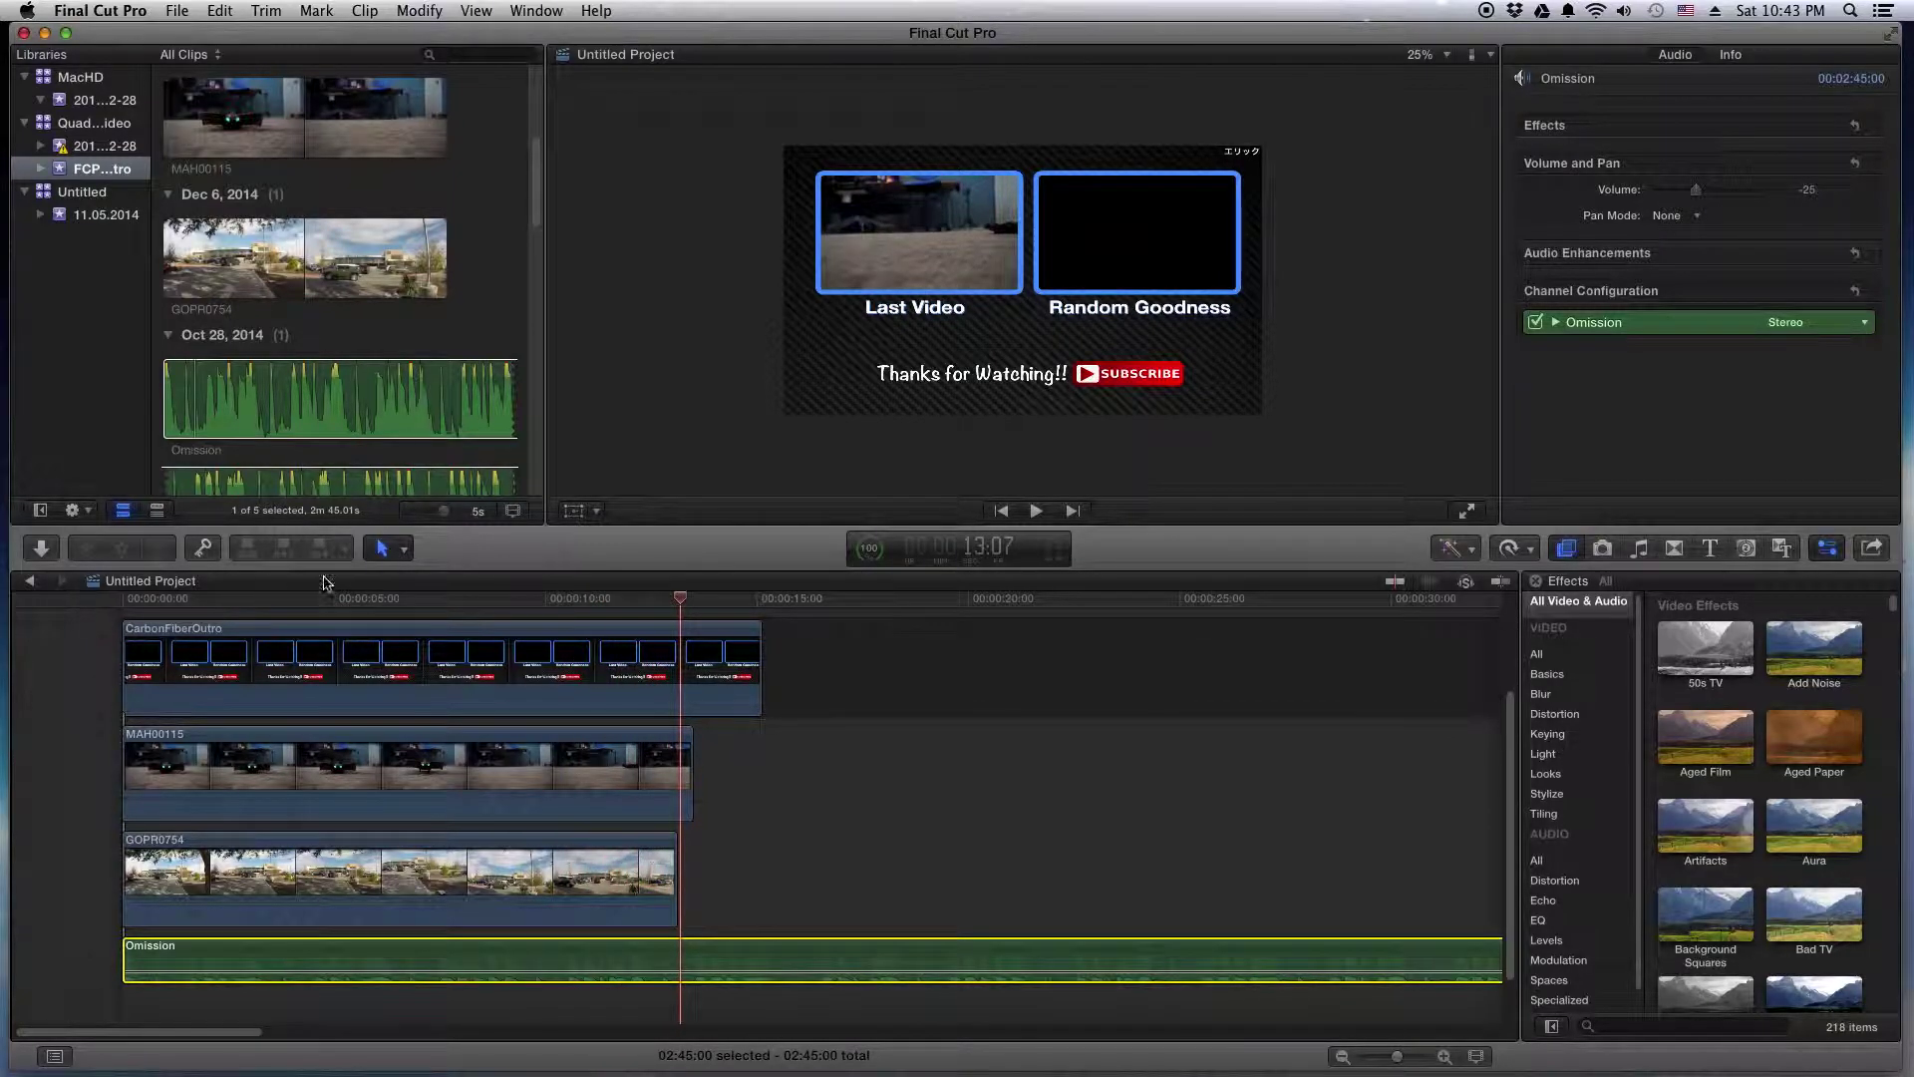
drag(684, 604, 639, 606)
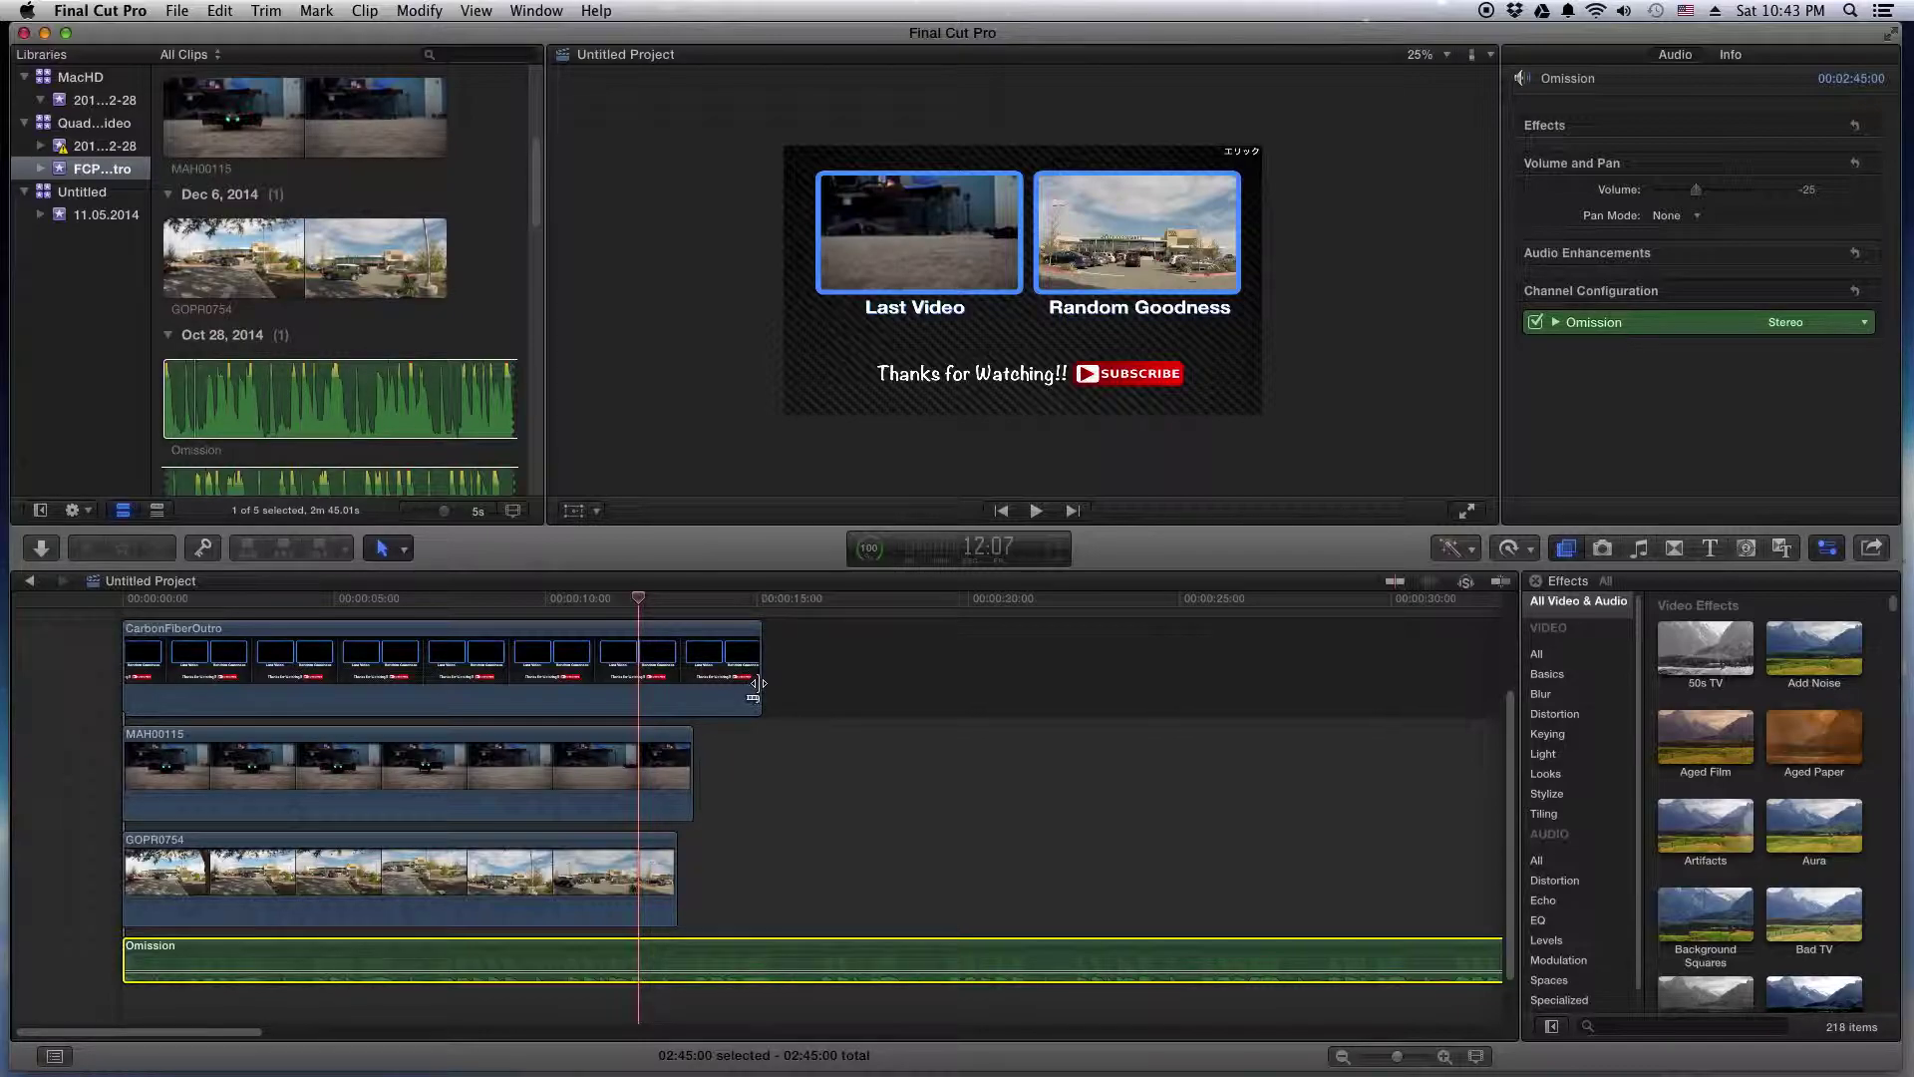
- Trim the CarbonFiberOutro and MAH00115 clips to end at the same point
drag(757, 683, 689, 684)
drag(688, 790, 673, 790)
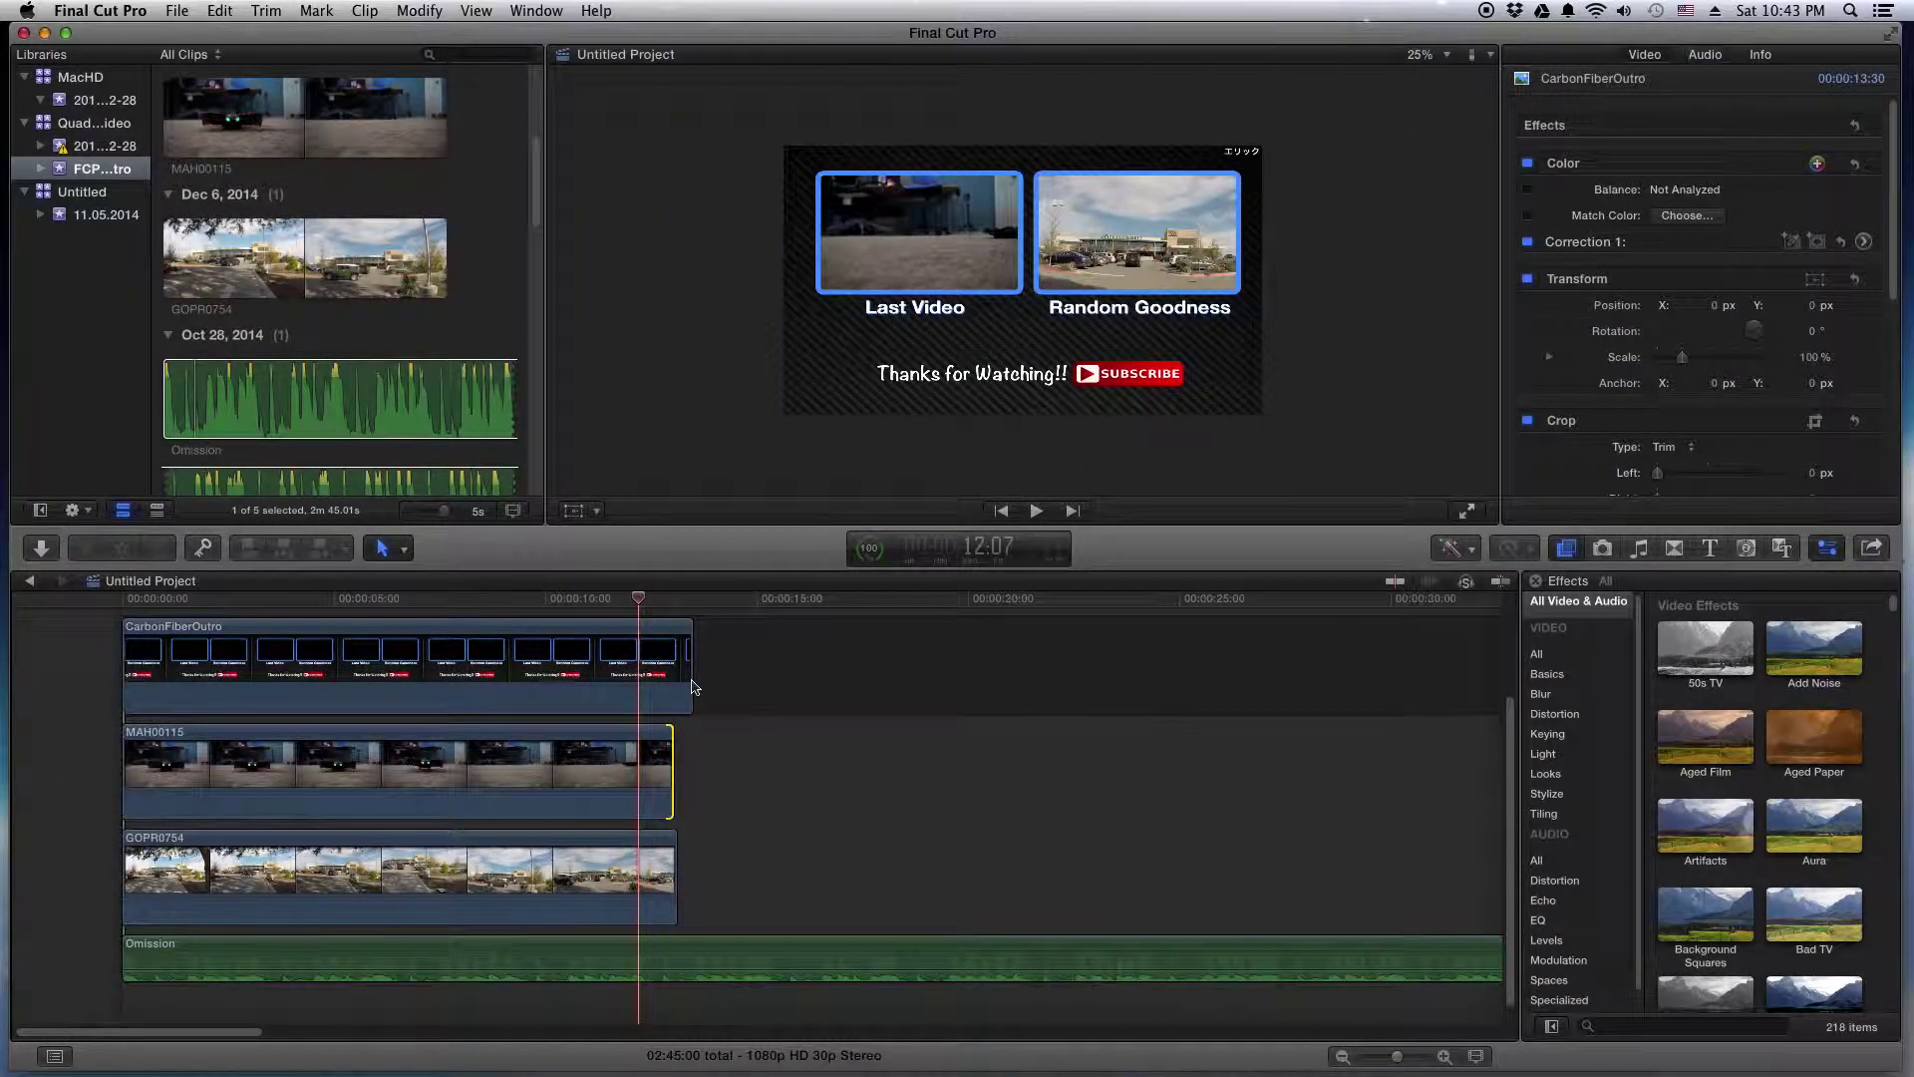
drag(690, 679, 671, 688)
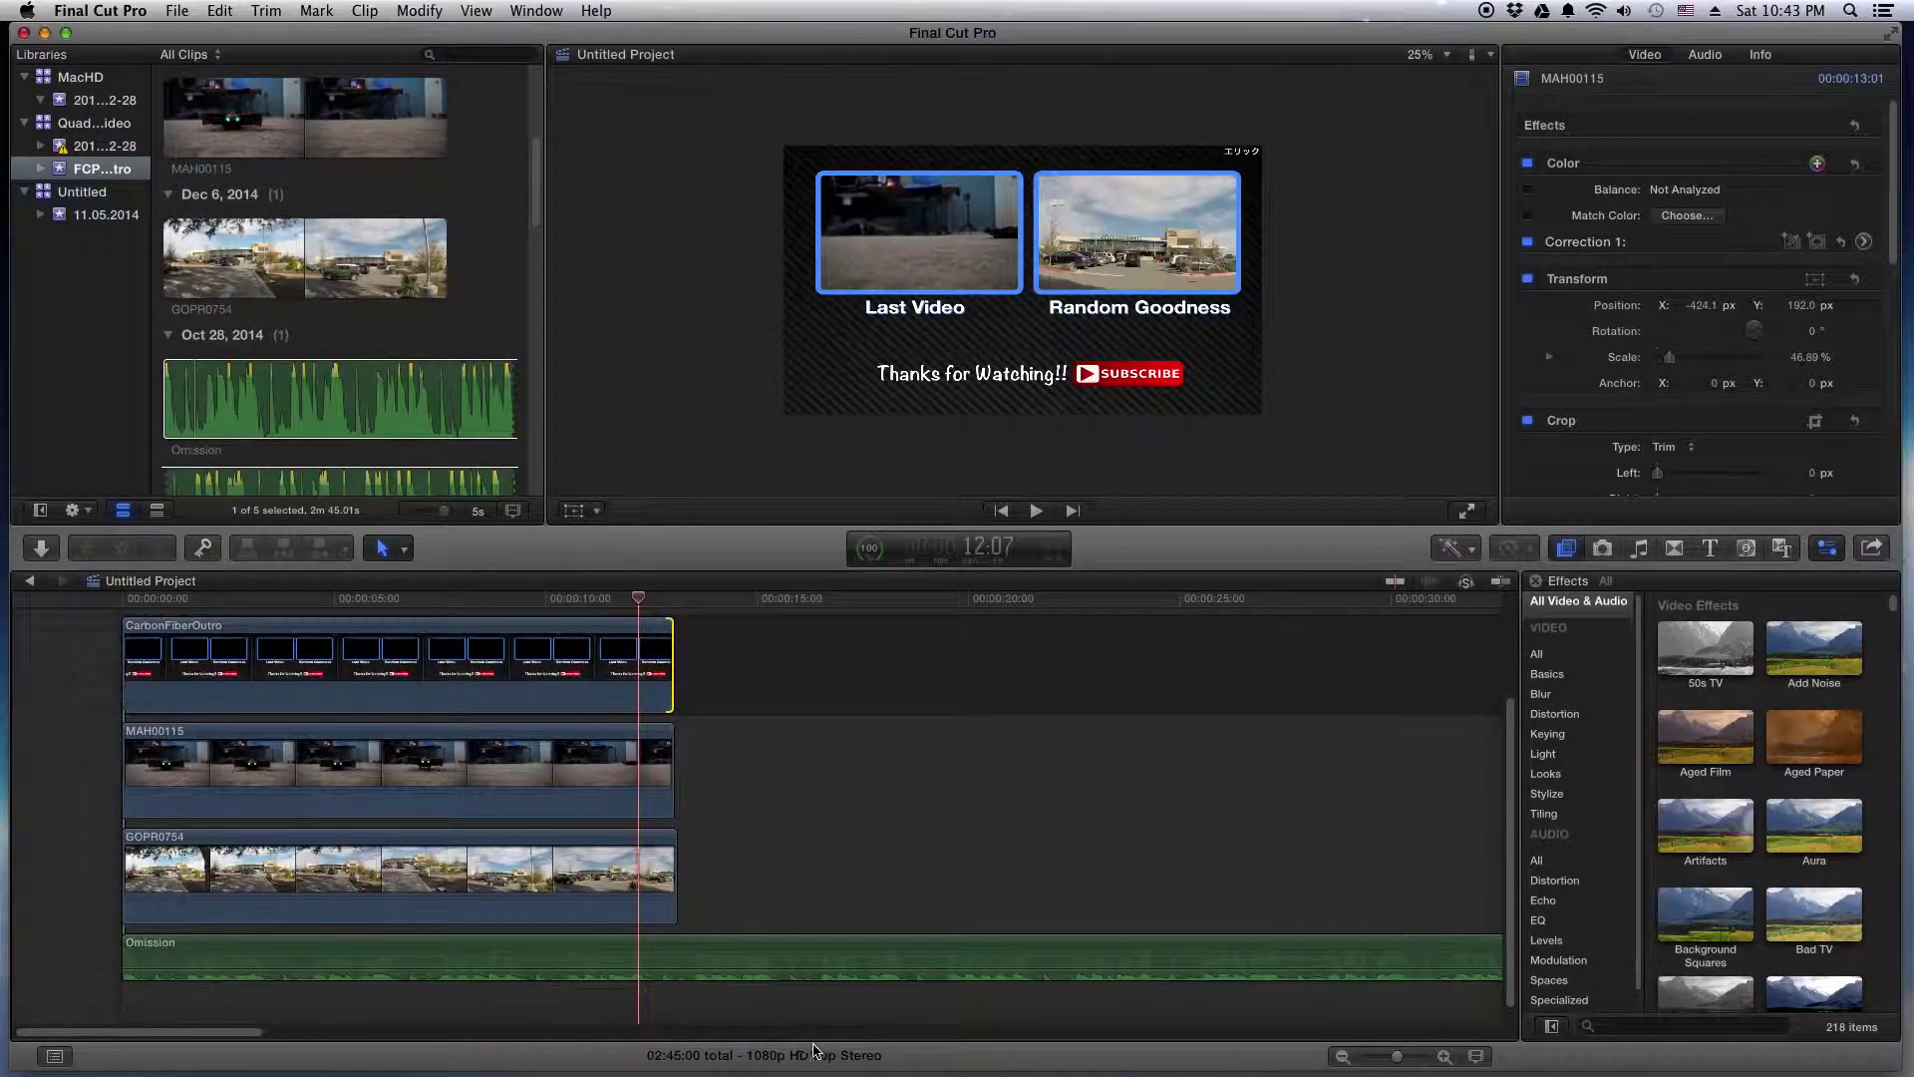
- Blade the Omission music at about 13 seconds and delete the leftover part
click(716, 969)
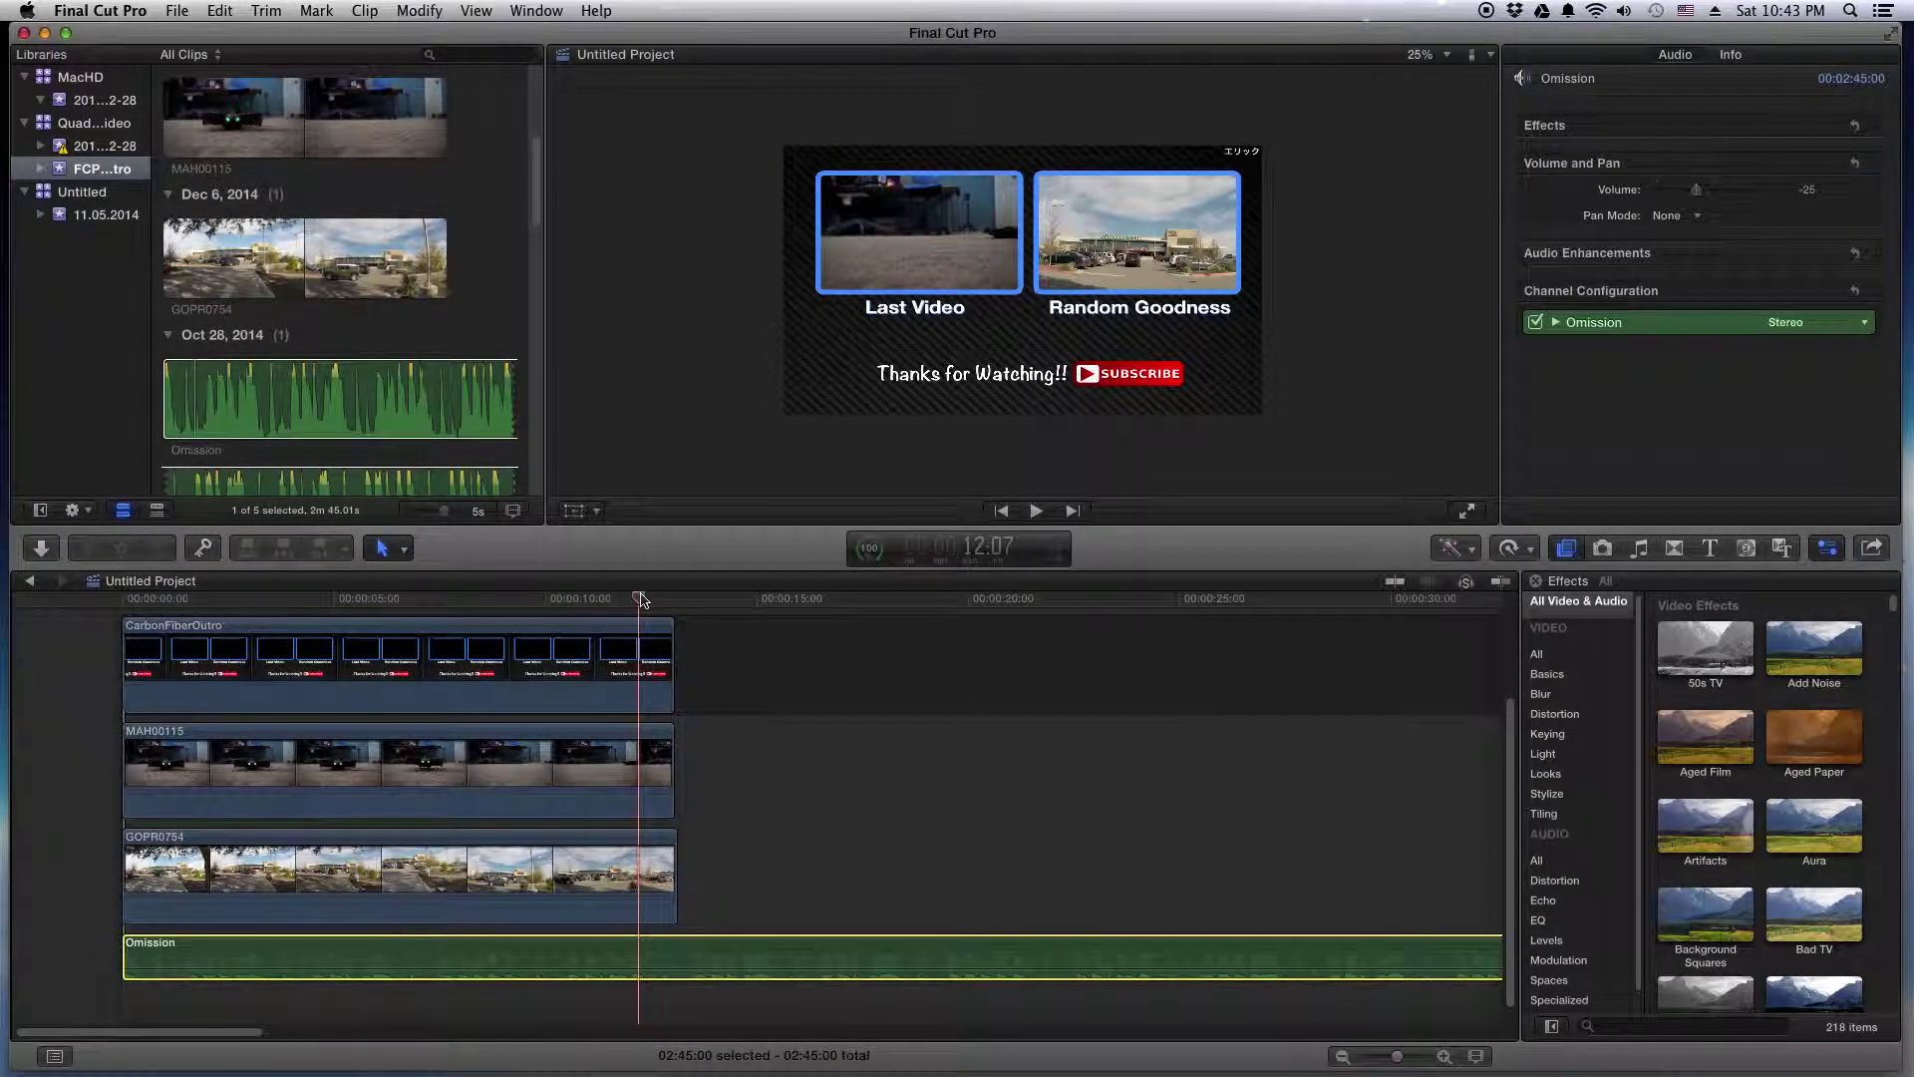
drag(640, 599, 675, 599)
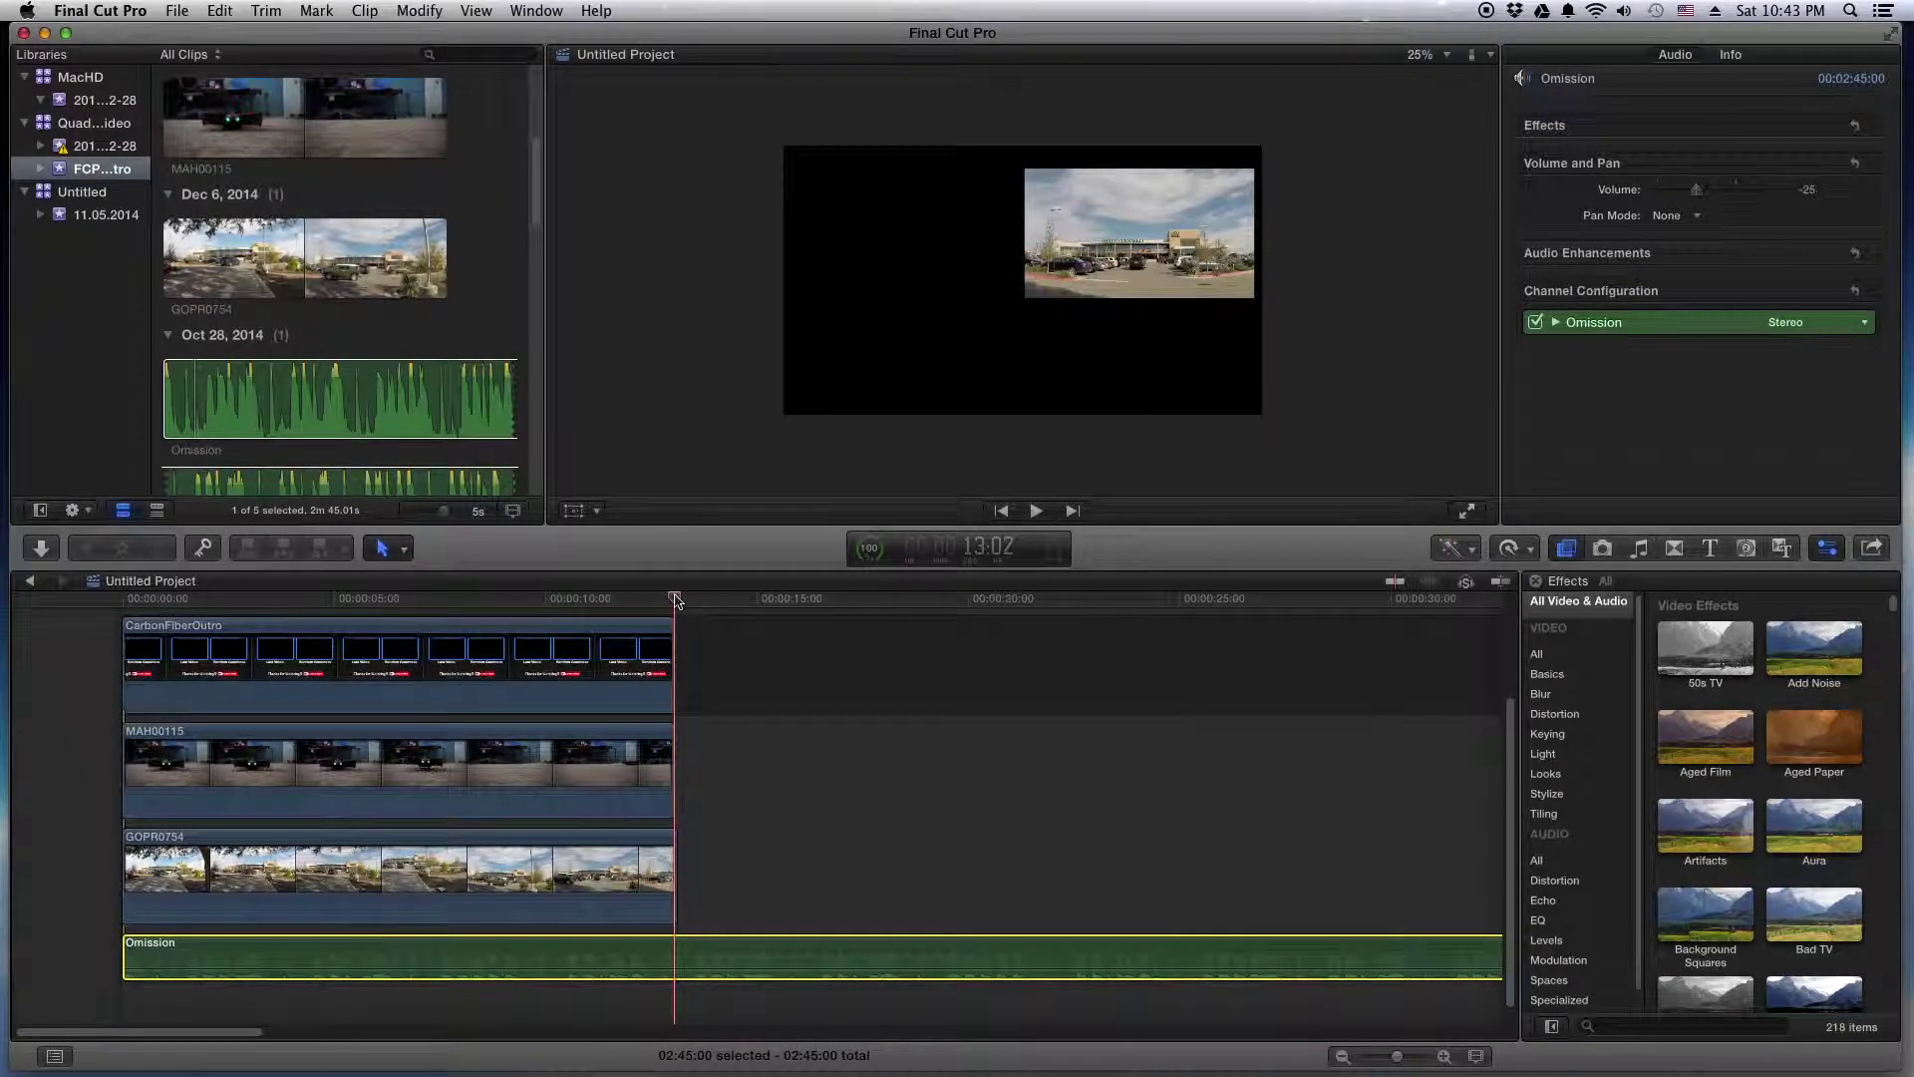
key(b)
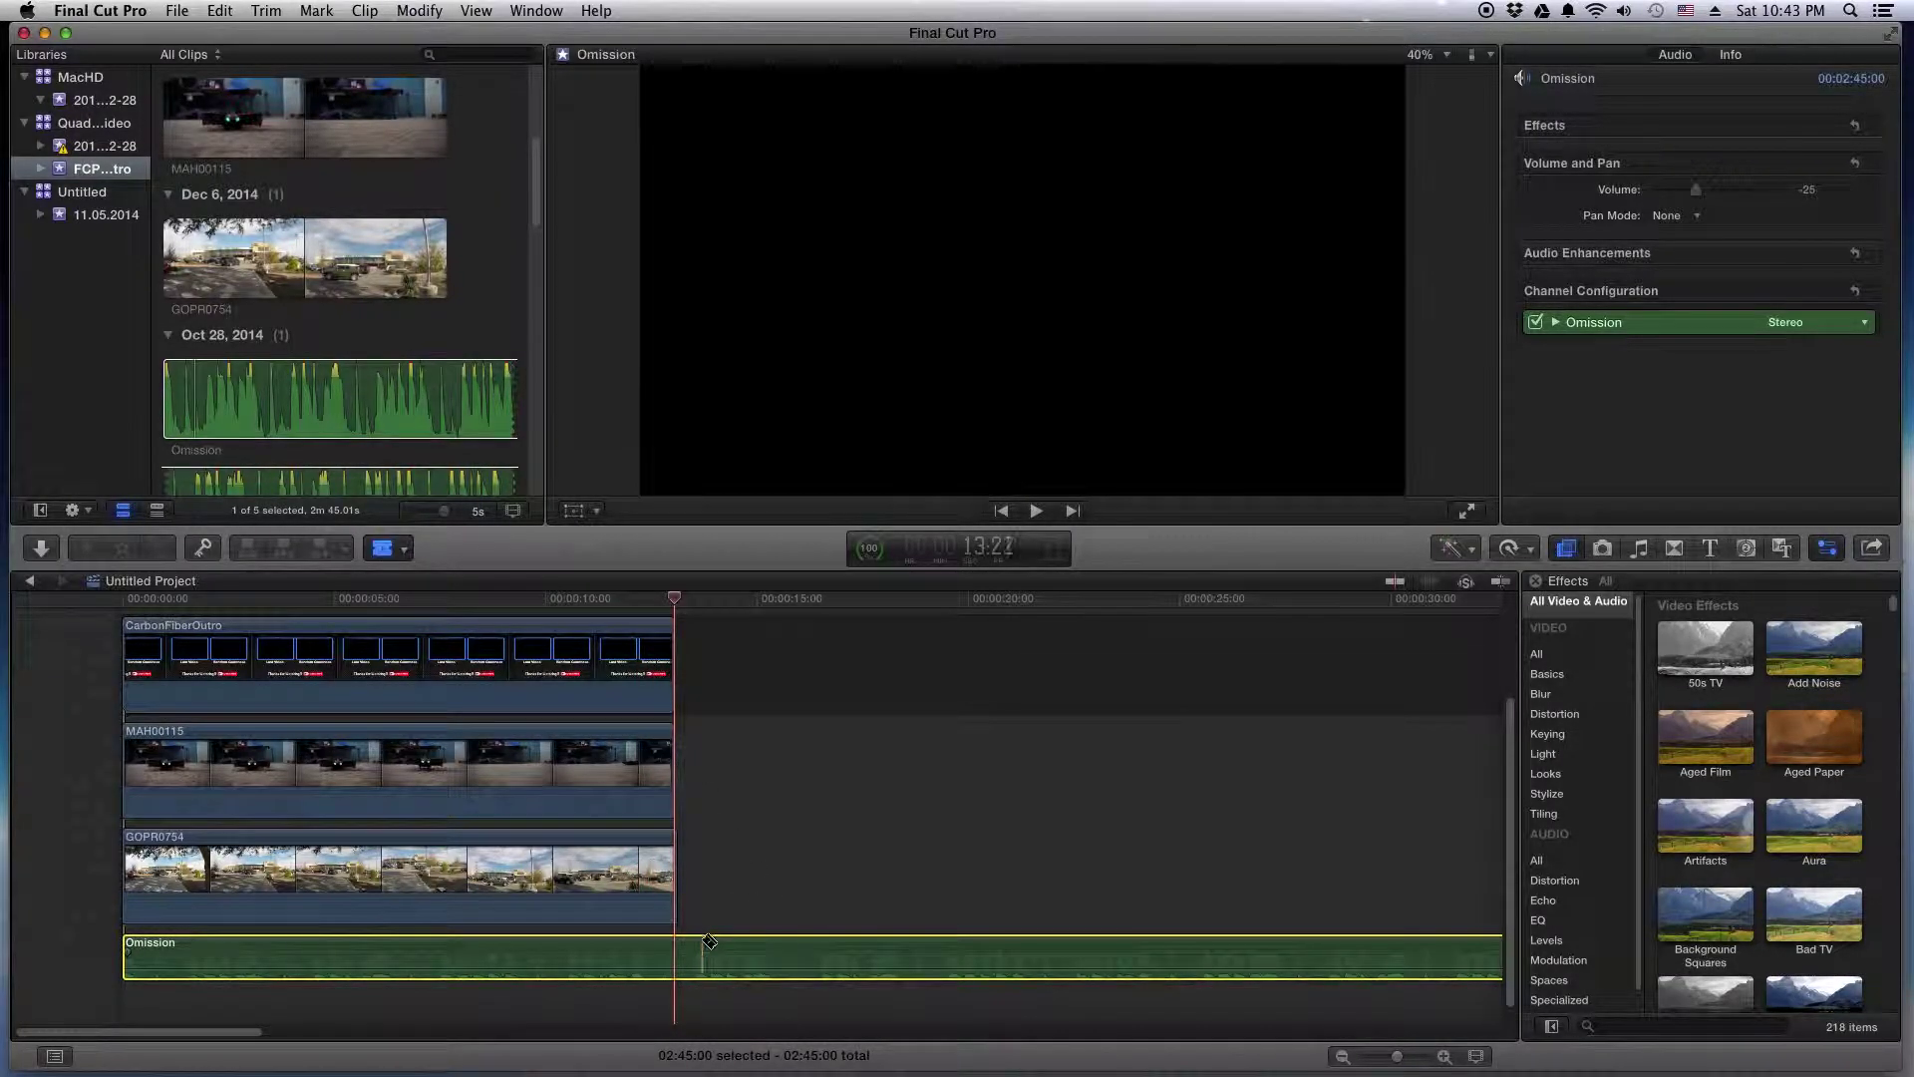
click(676, 970)
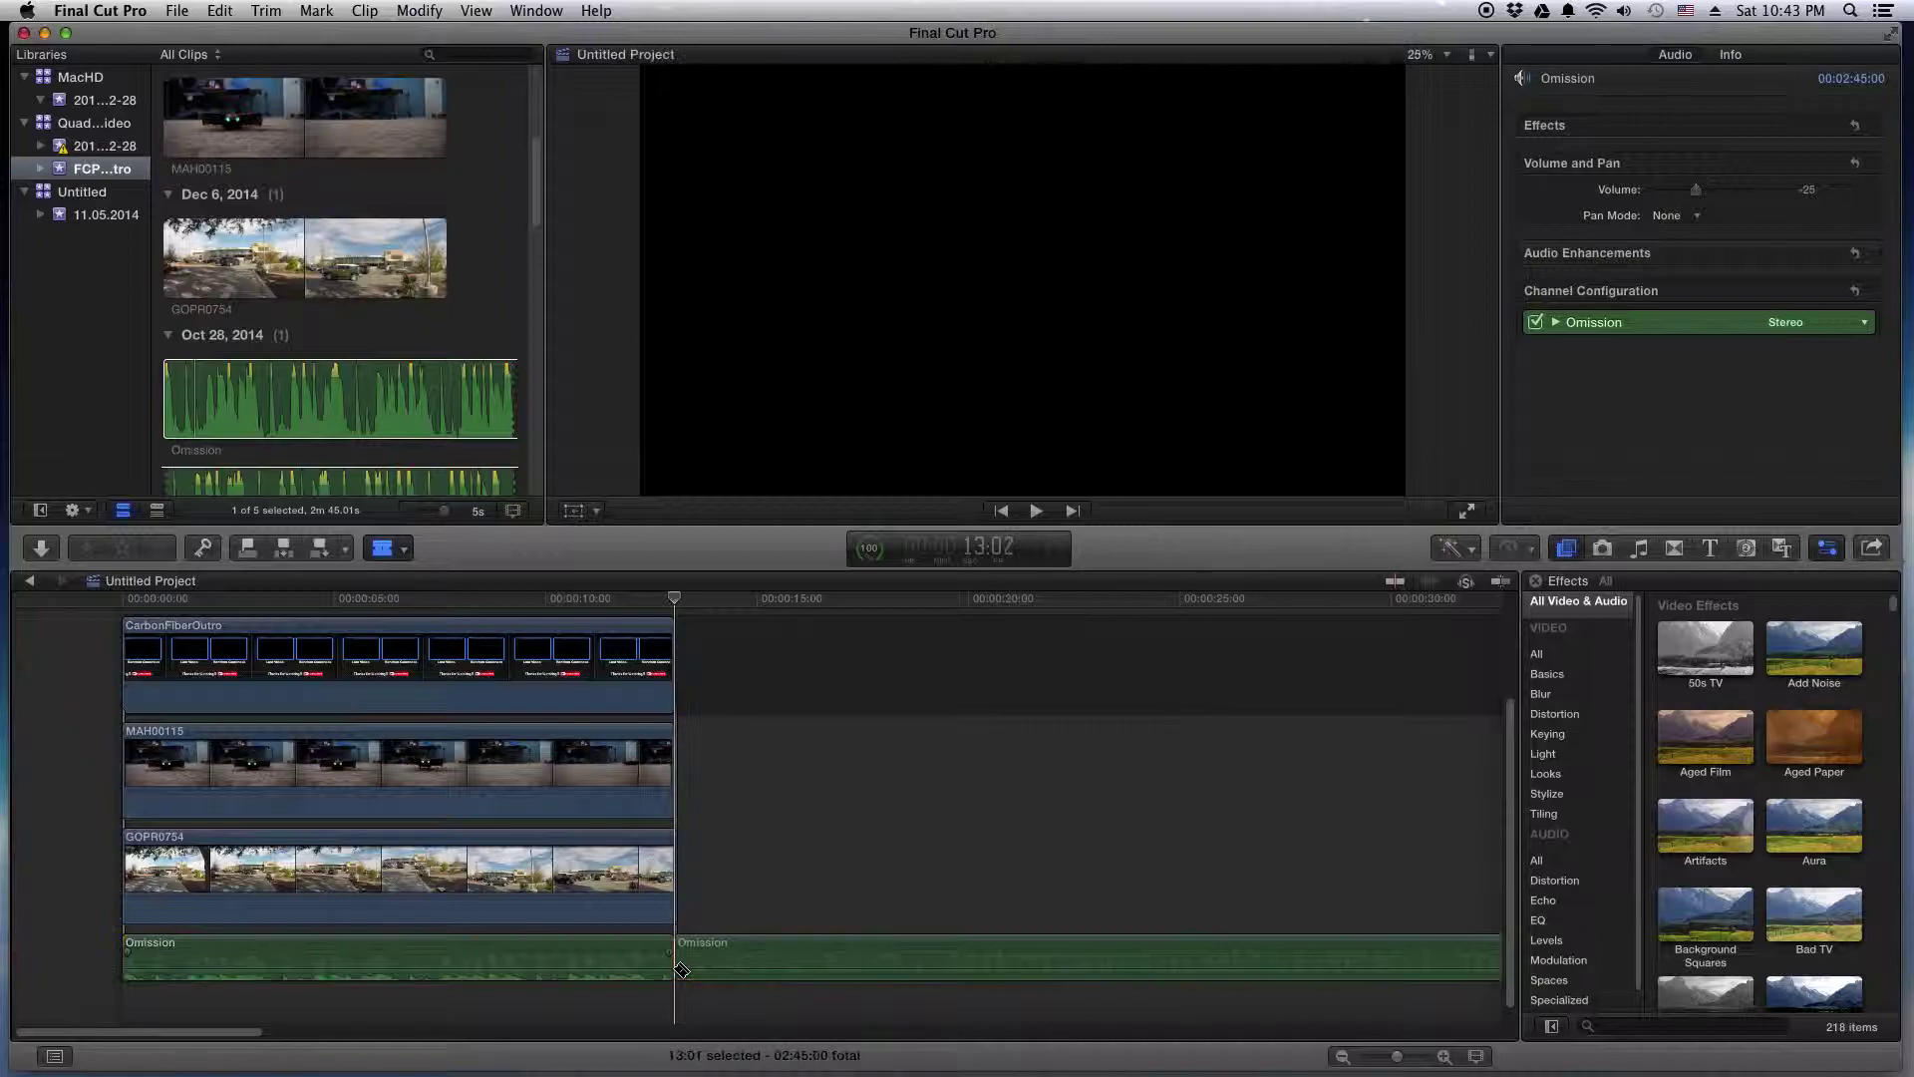
key(a)
click(803, 957)
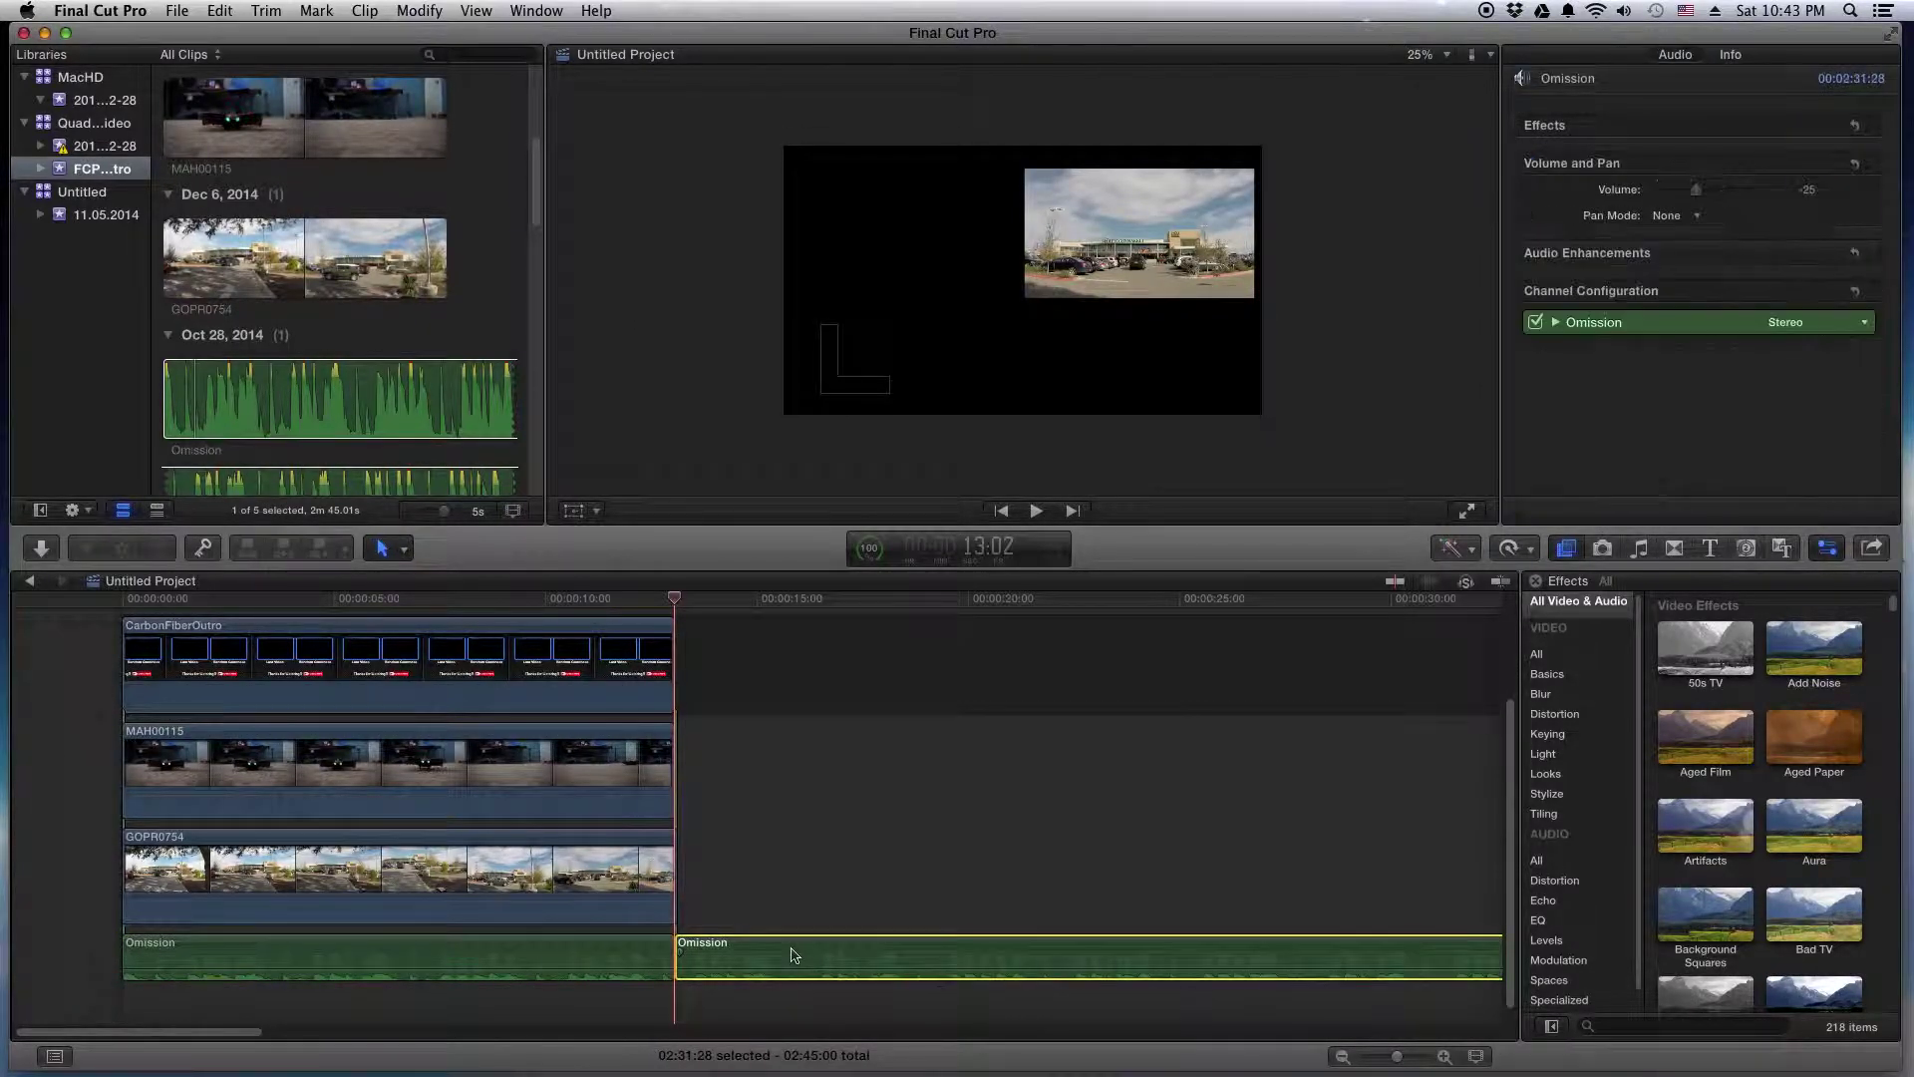
key(Delete)
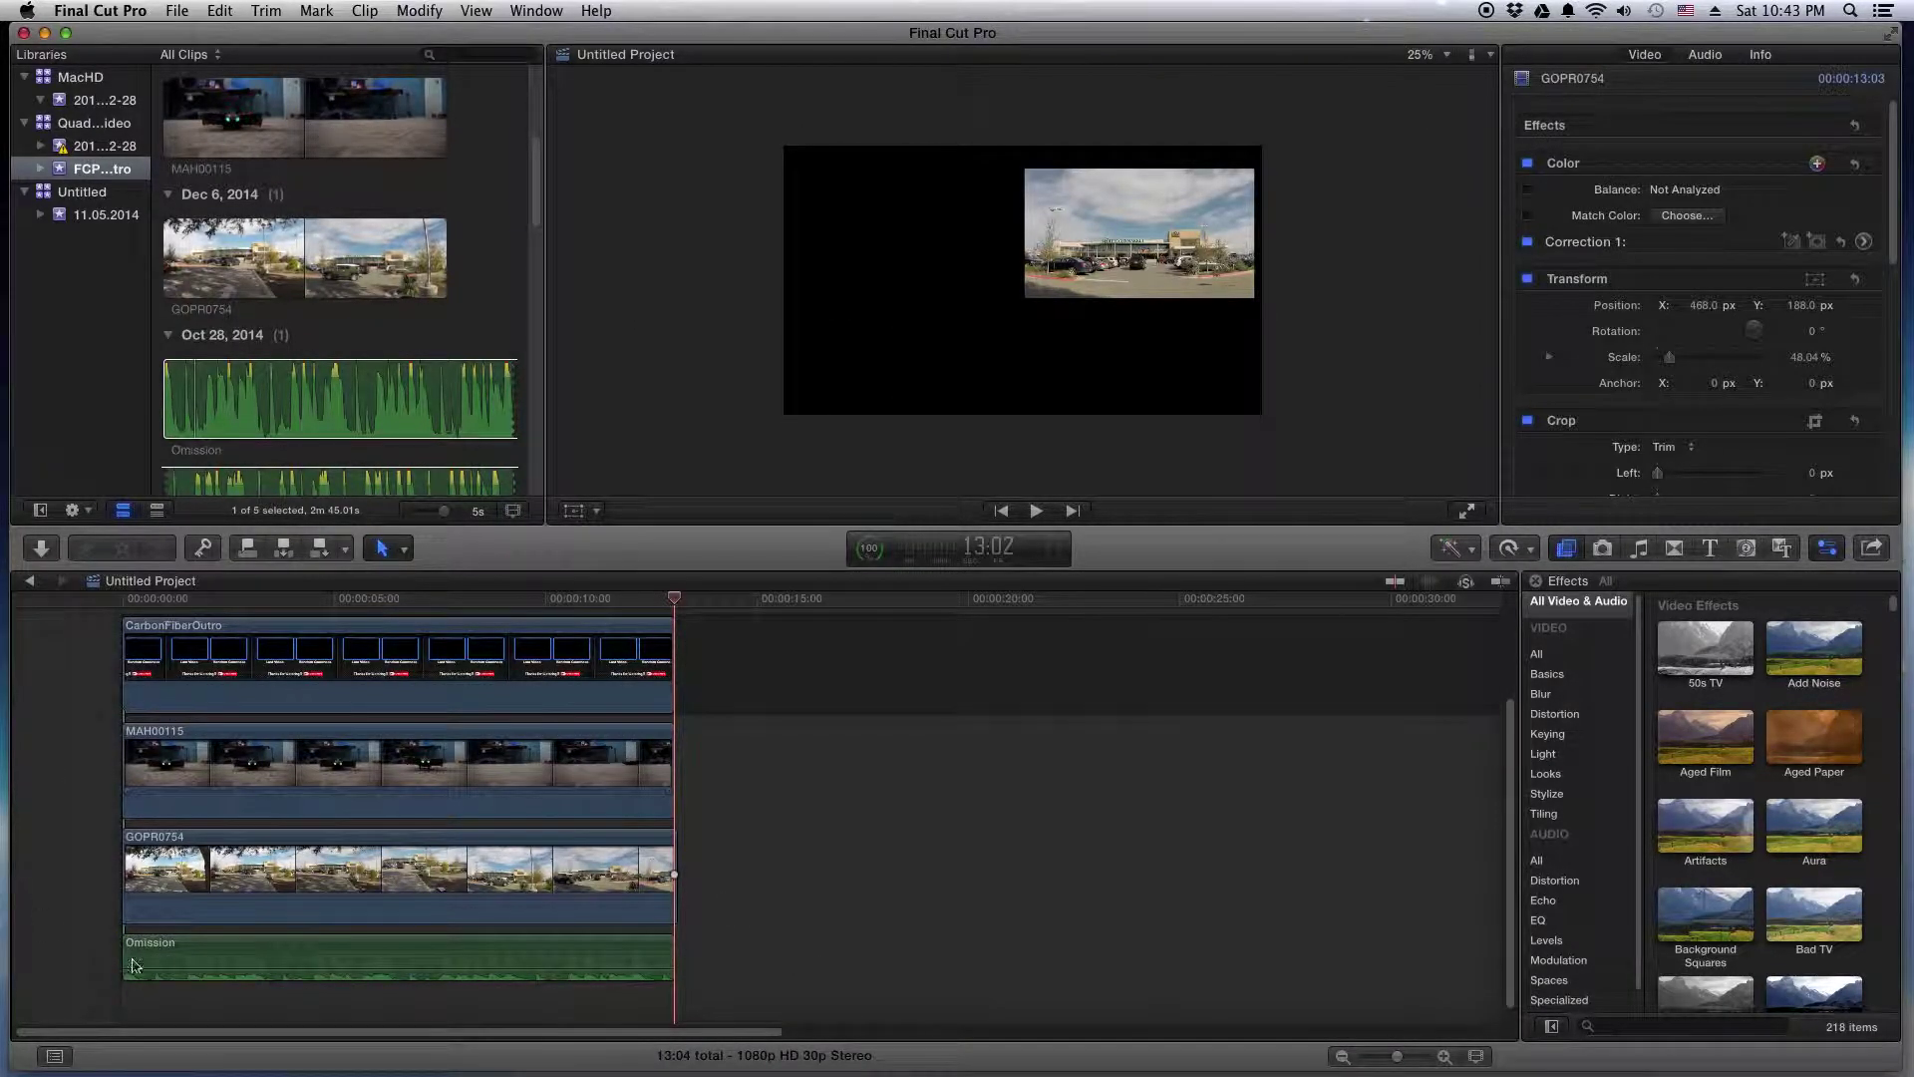
- Fade the Omission music in at its start and out at its end, then play from the beginning
click(199, 963)
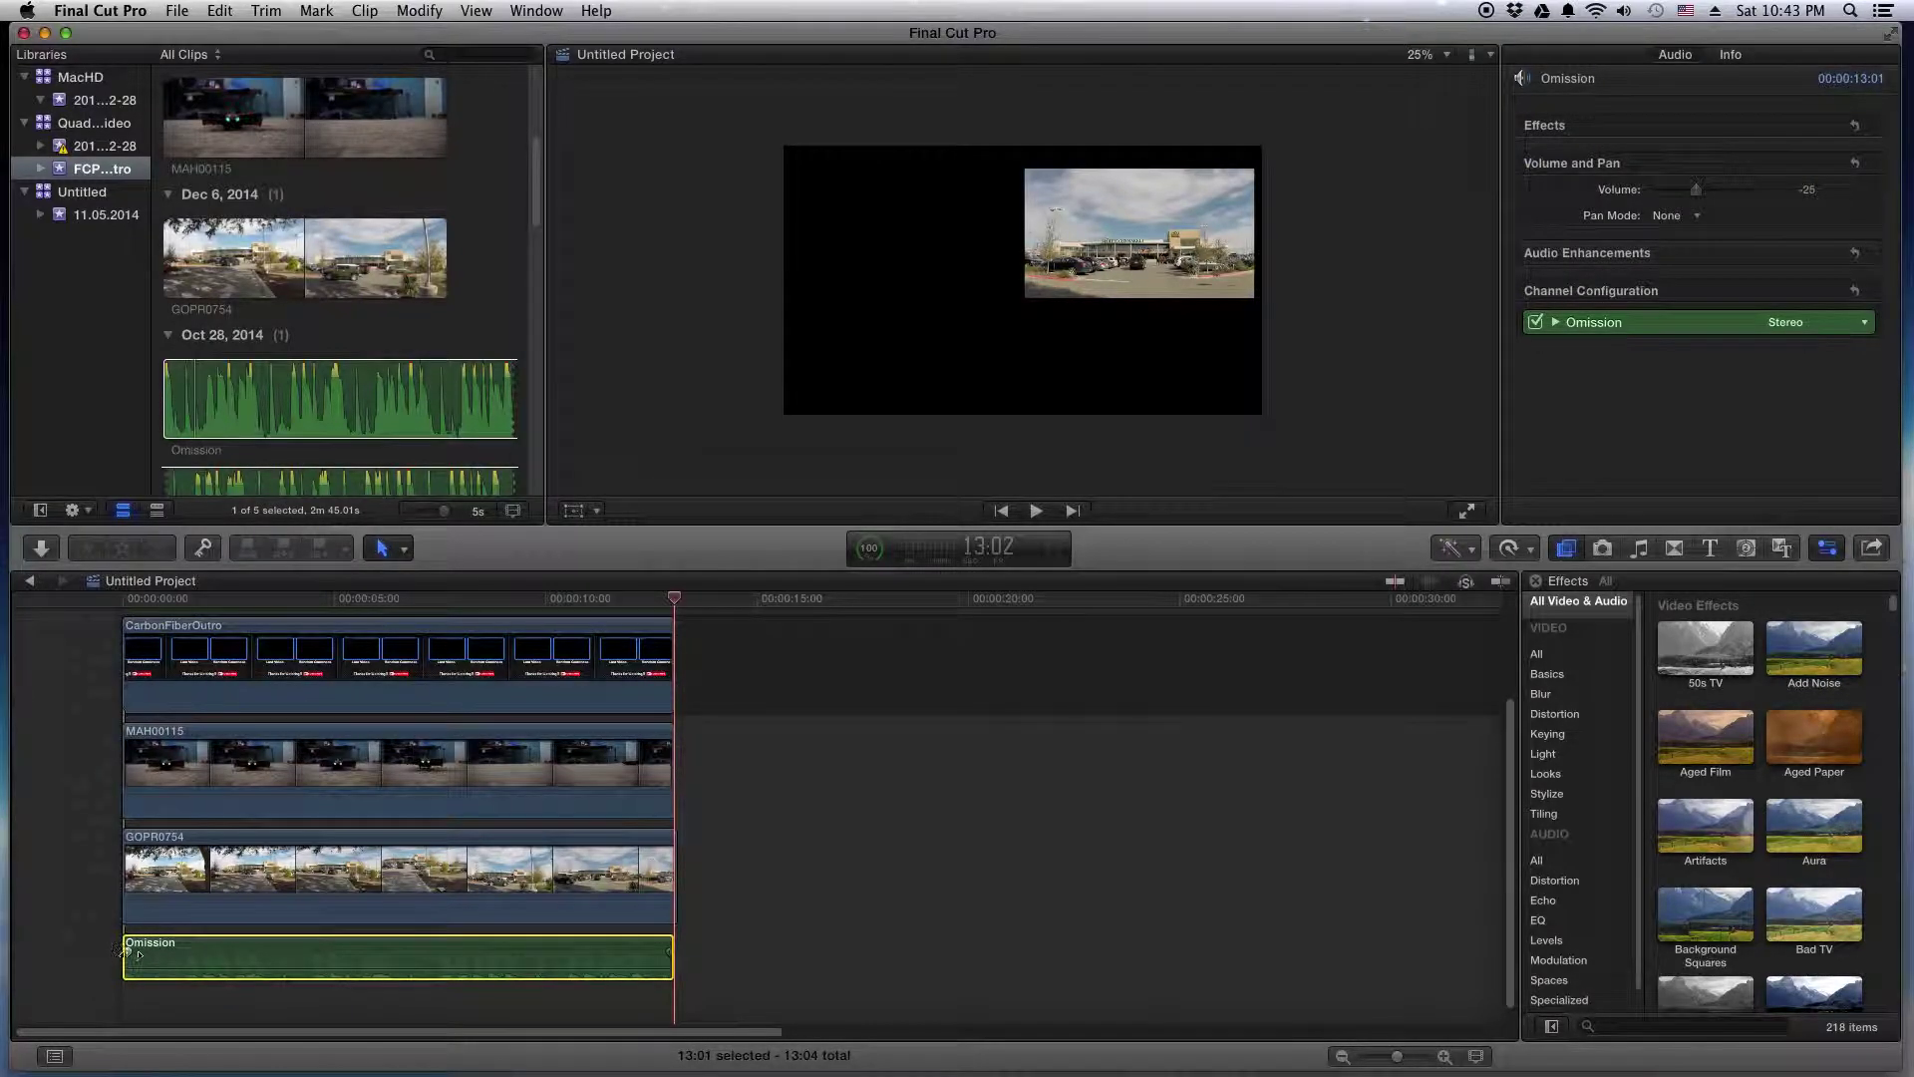
drag(126, 950, 157, 950)
drag(668, 950, 636, 950)
drag(674, 605, 3, 599)
key(space)
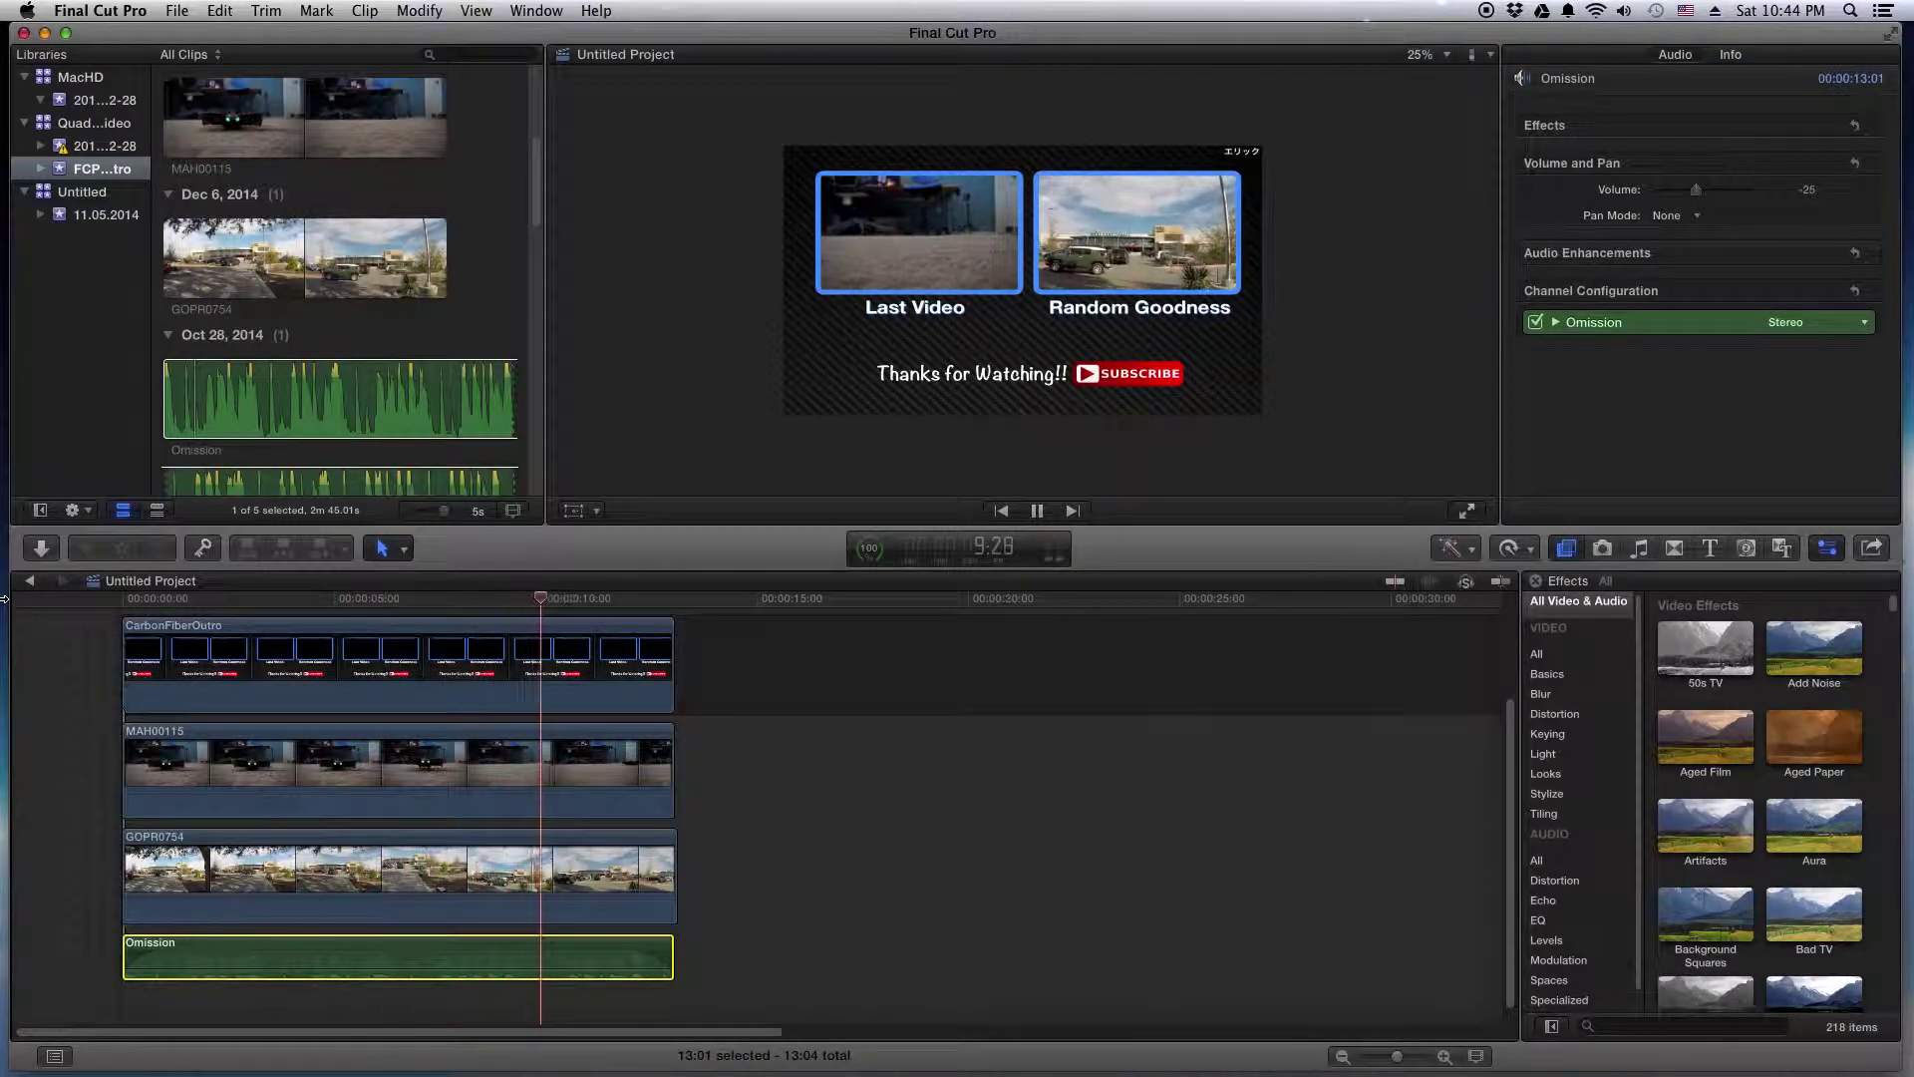
key(space)
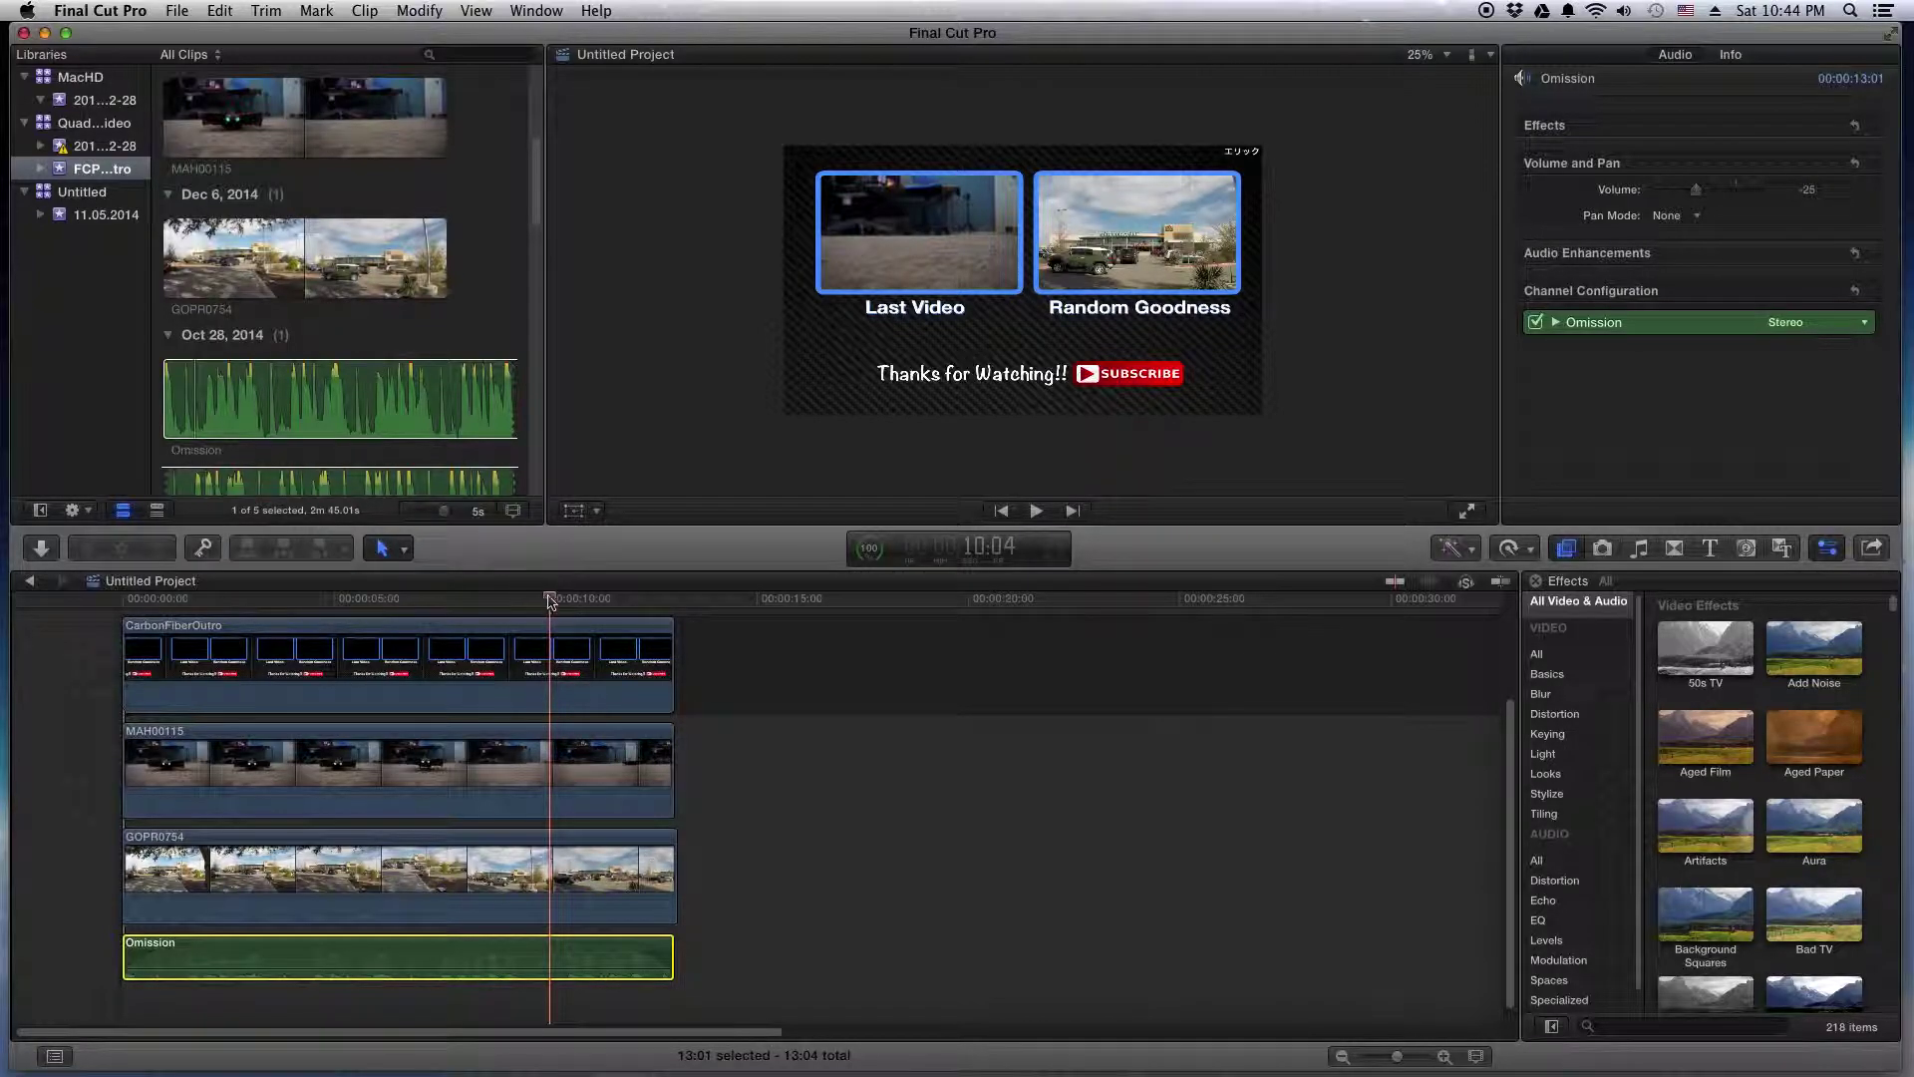
drag(550, 598, 377, 639)
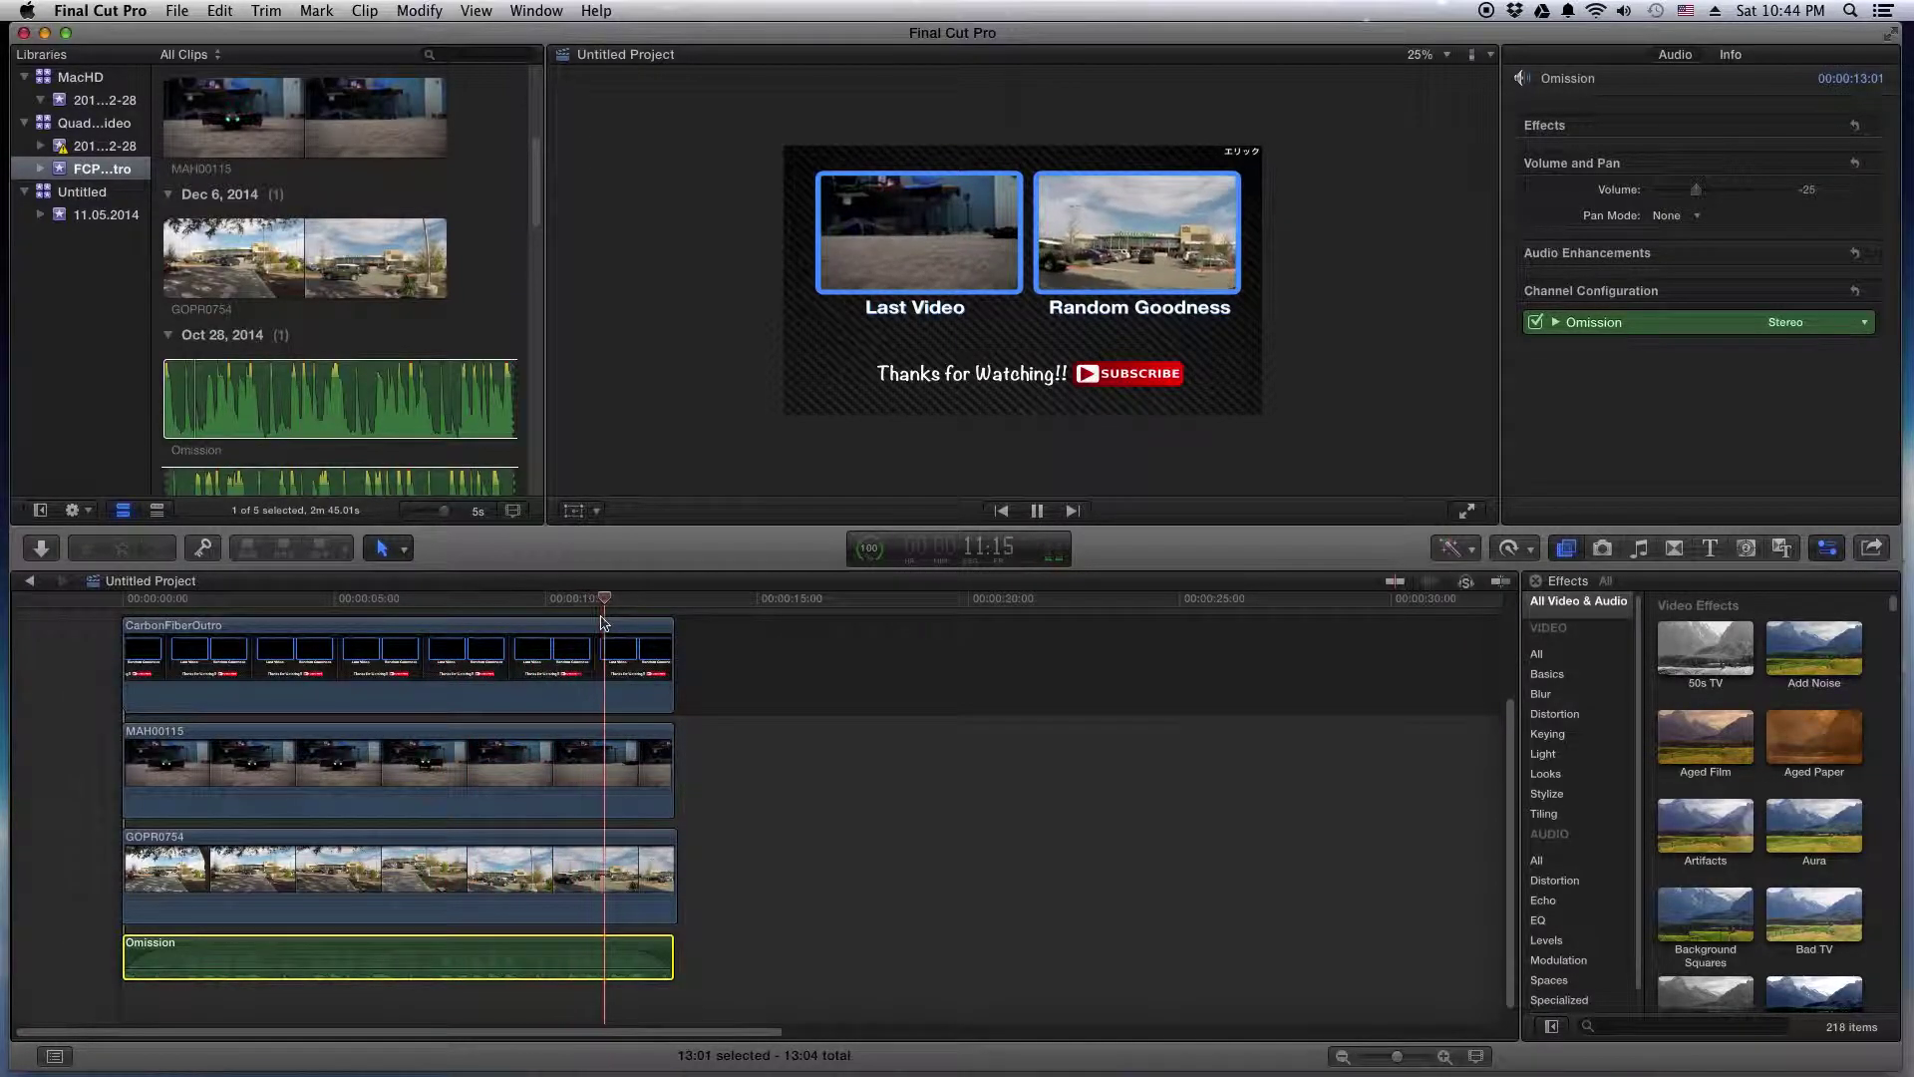
key(space)
drag(622, 599, 426, 628)
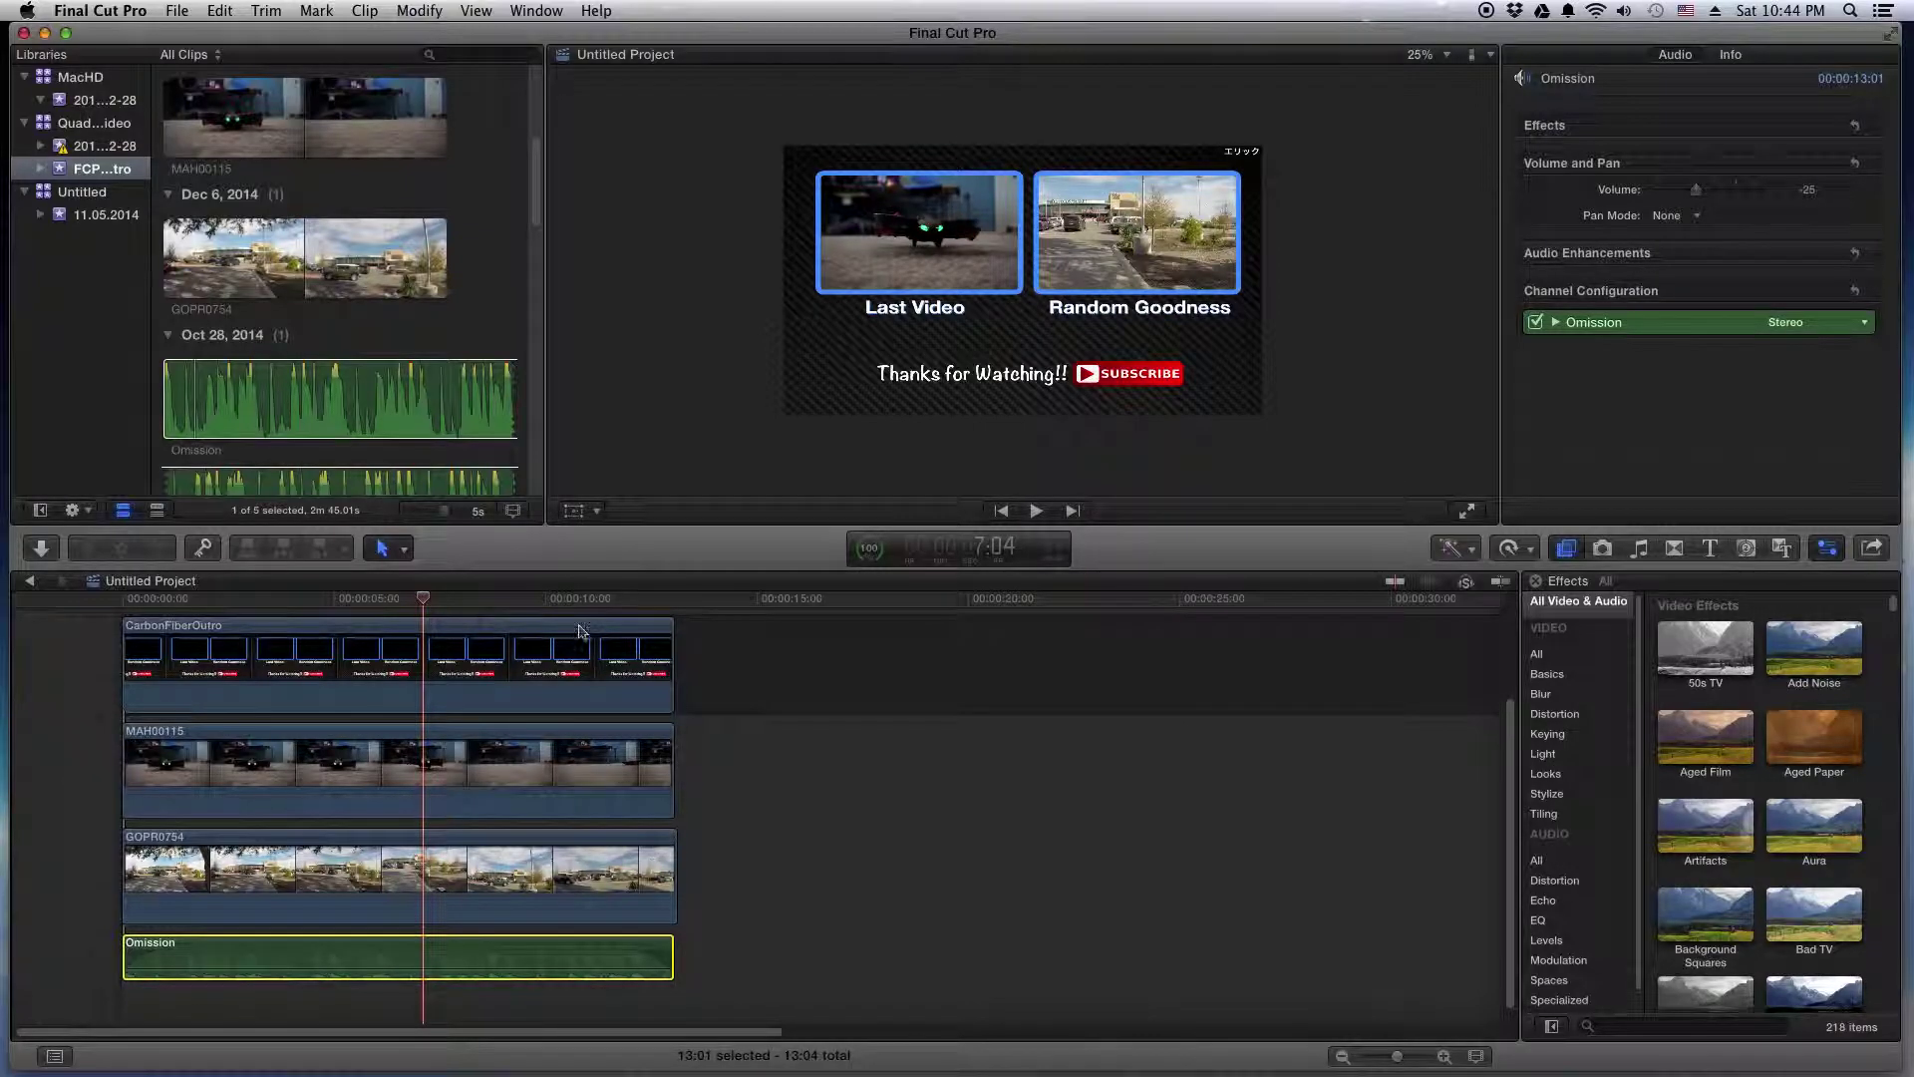
click(333, 779)
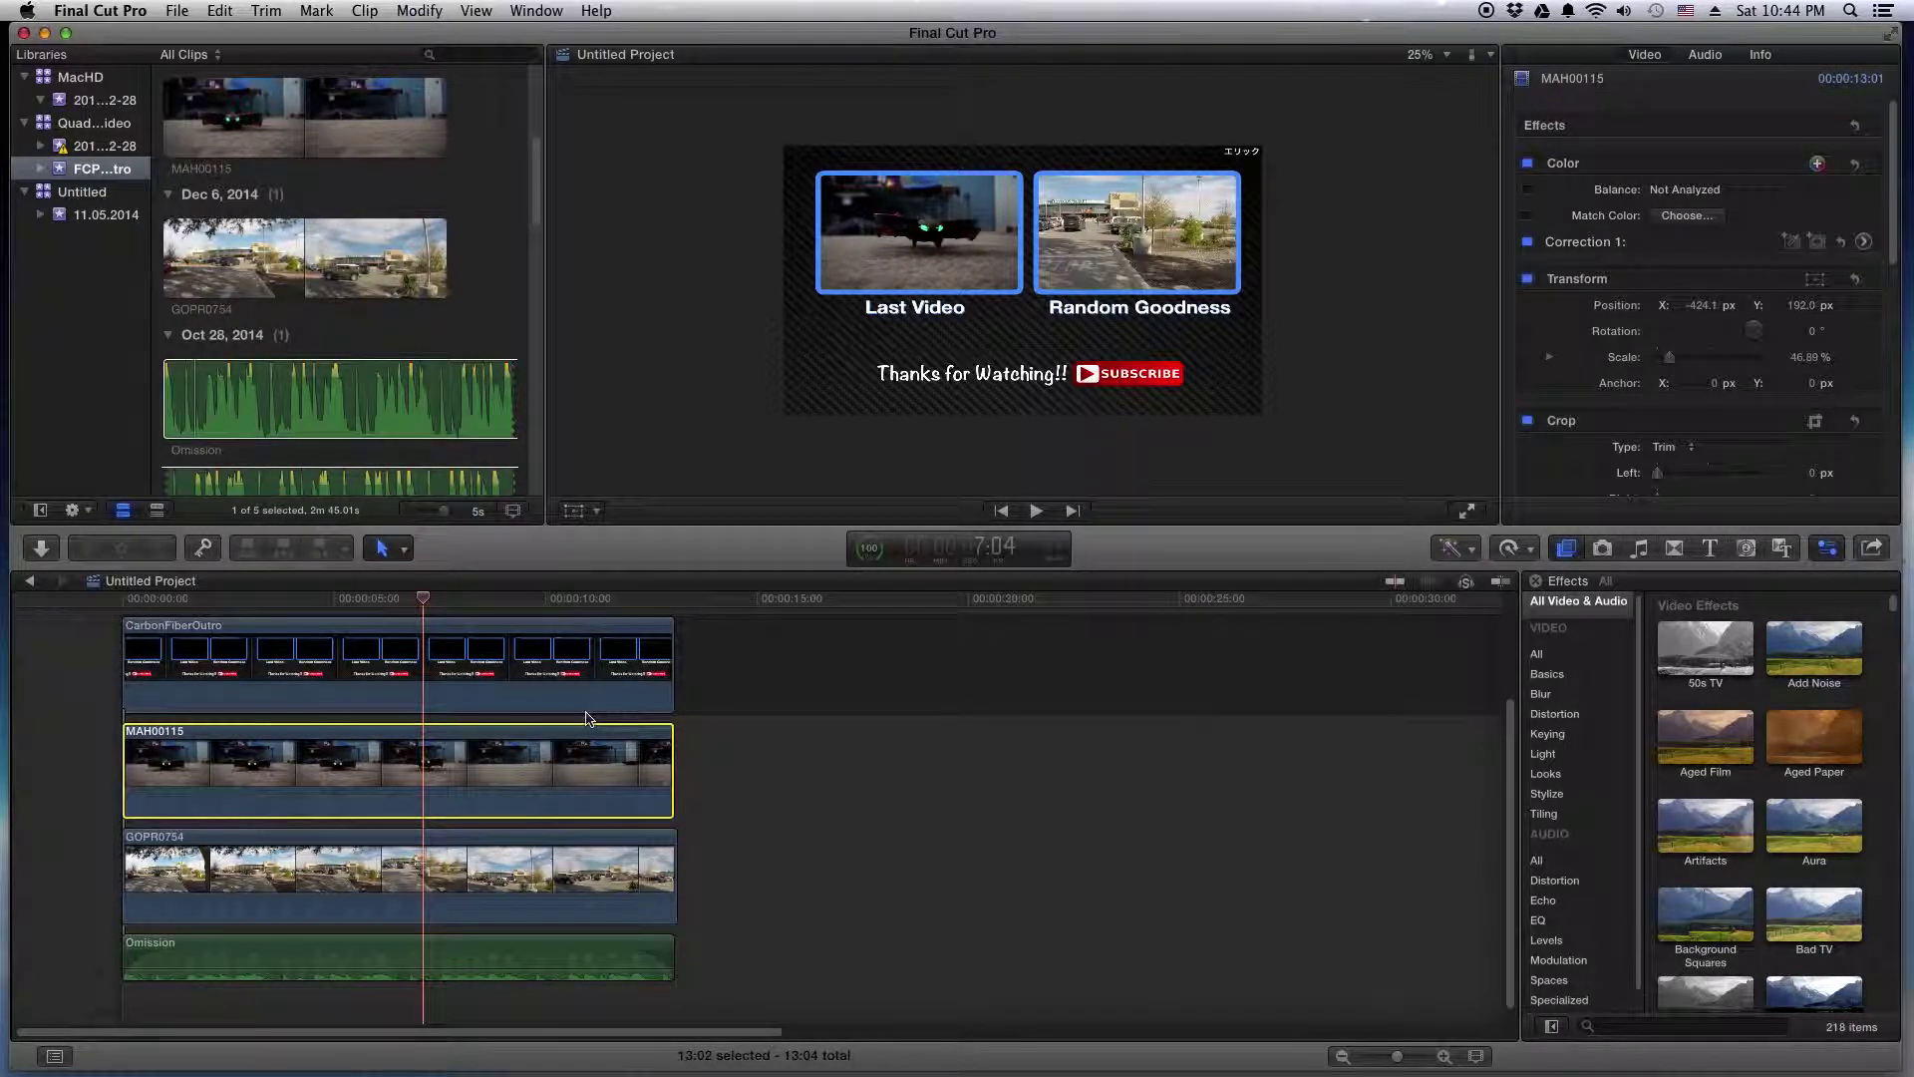
- Replace MAH00115 with a 09:26 range of its source footage connected above the end card
key(Delete)
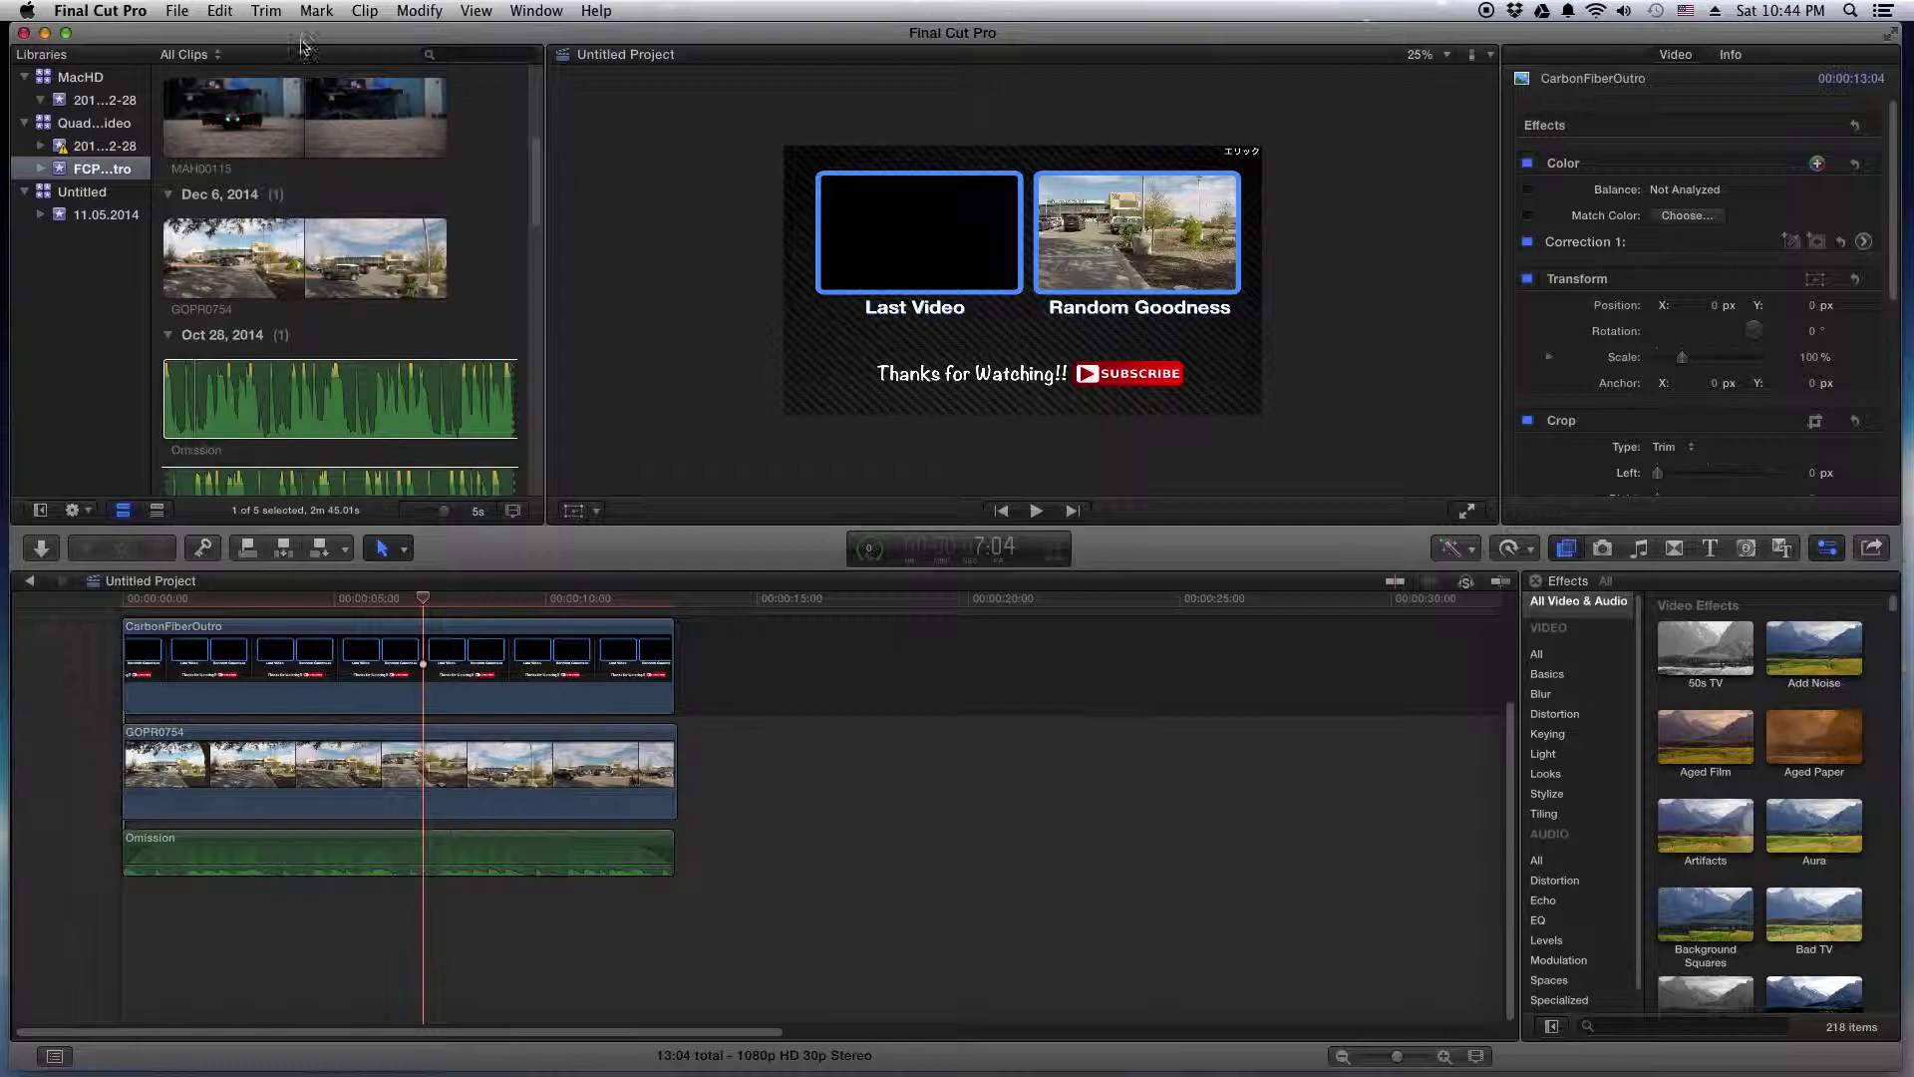
click(237, 117)
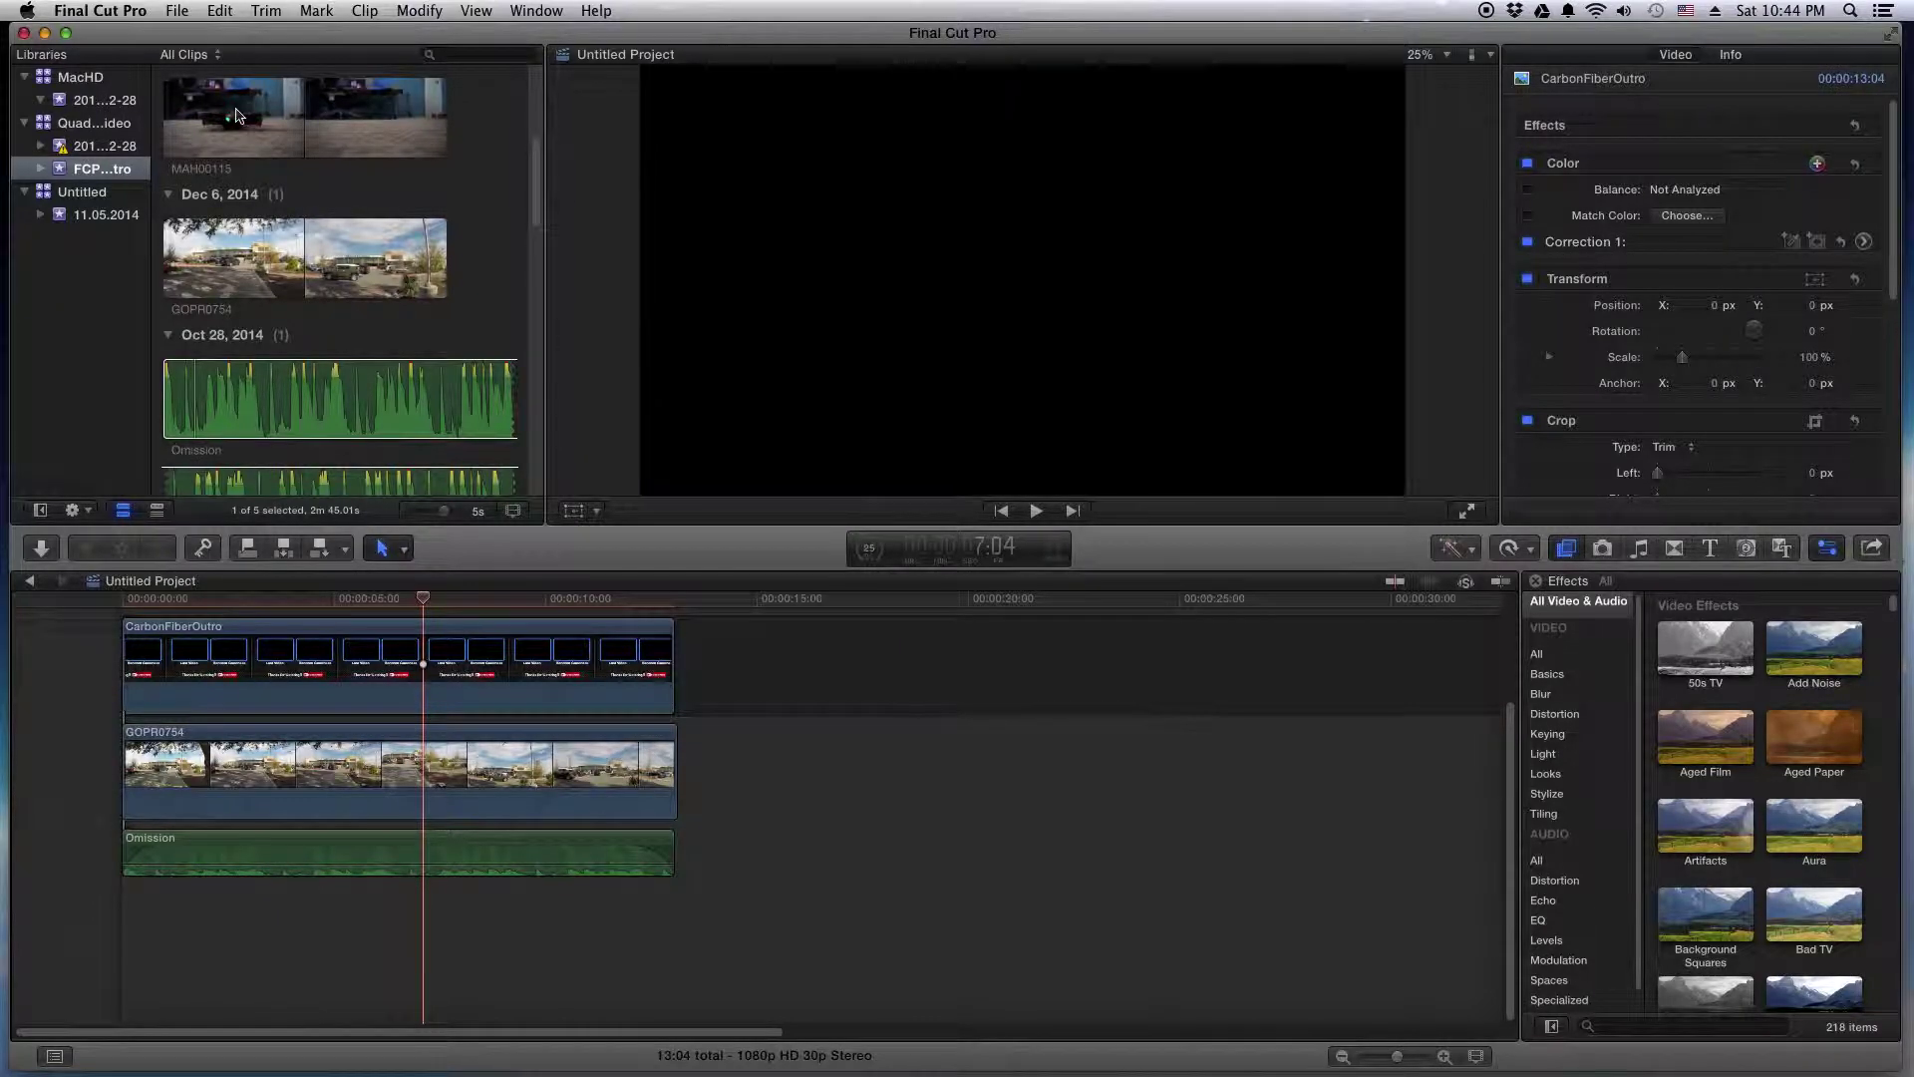
drag(237, 117, 399, 117)
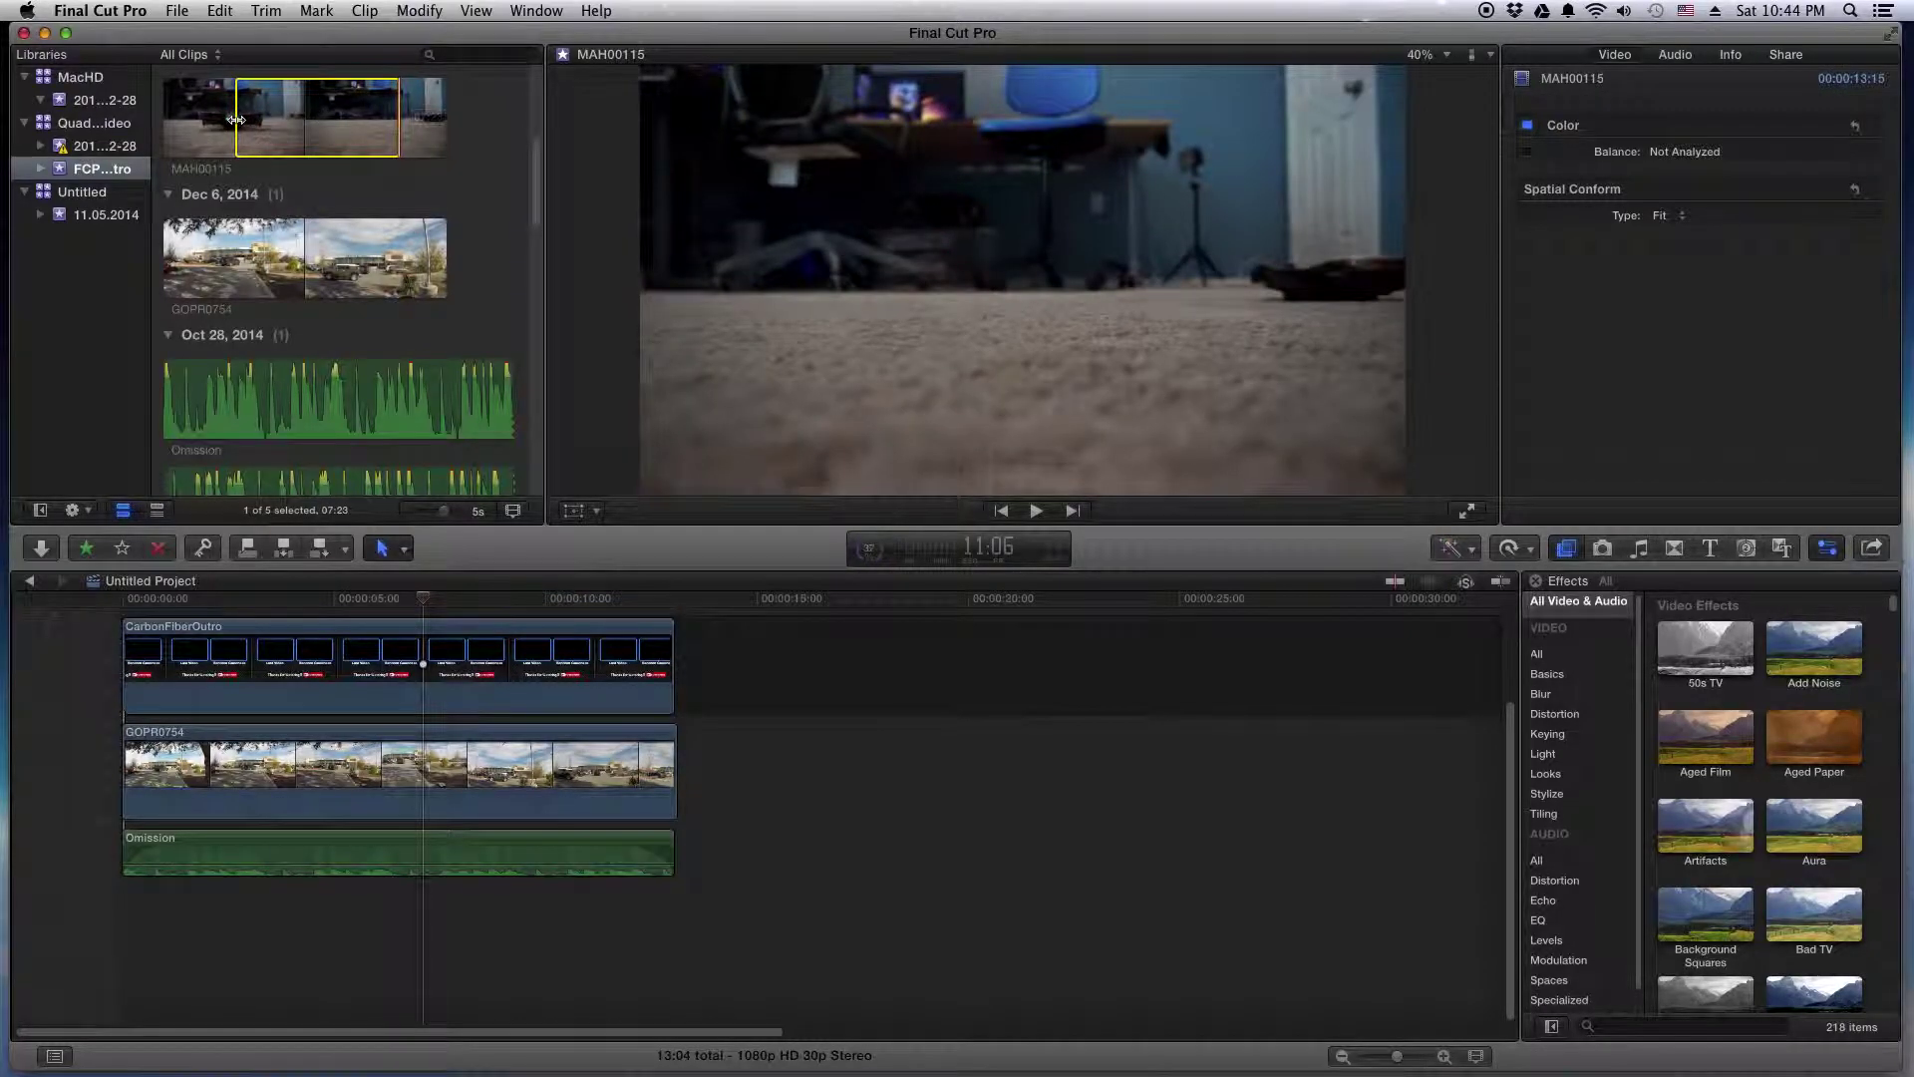
drag(237, 117, 192, 117)
click(218, 552)
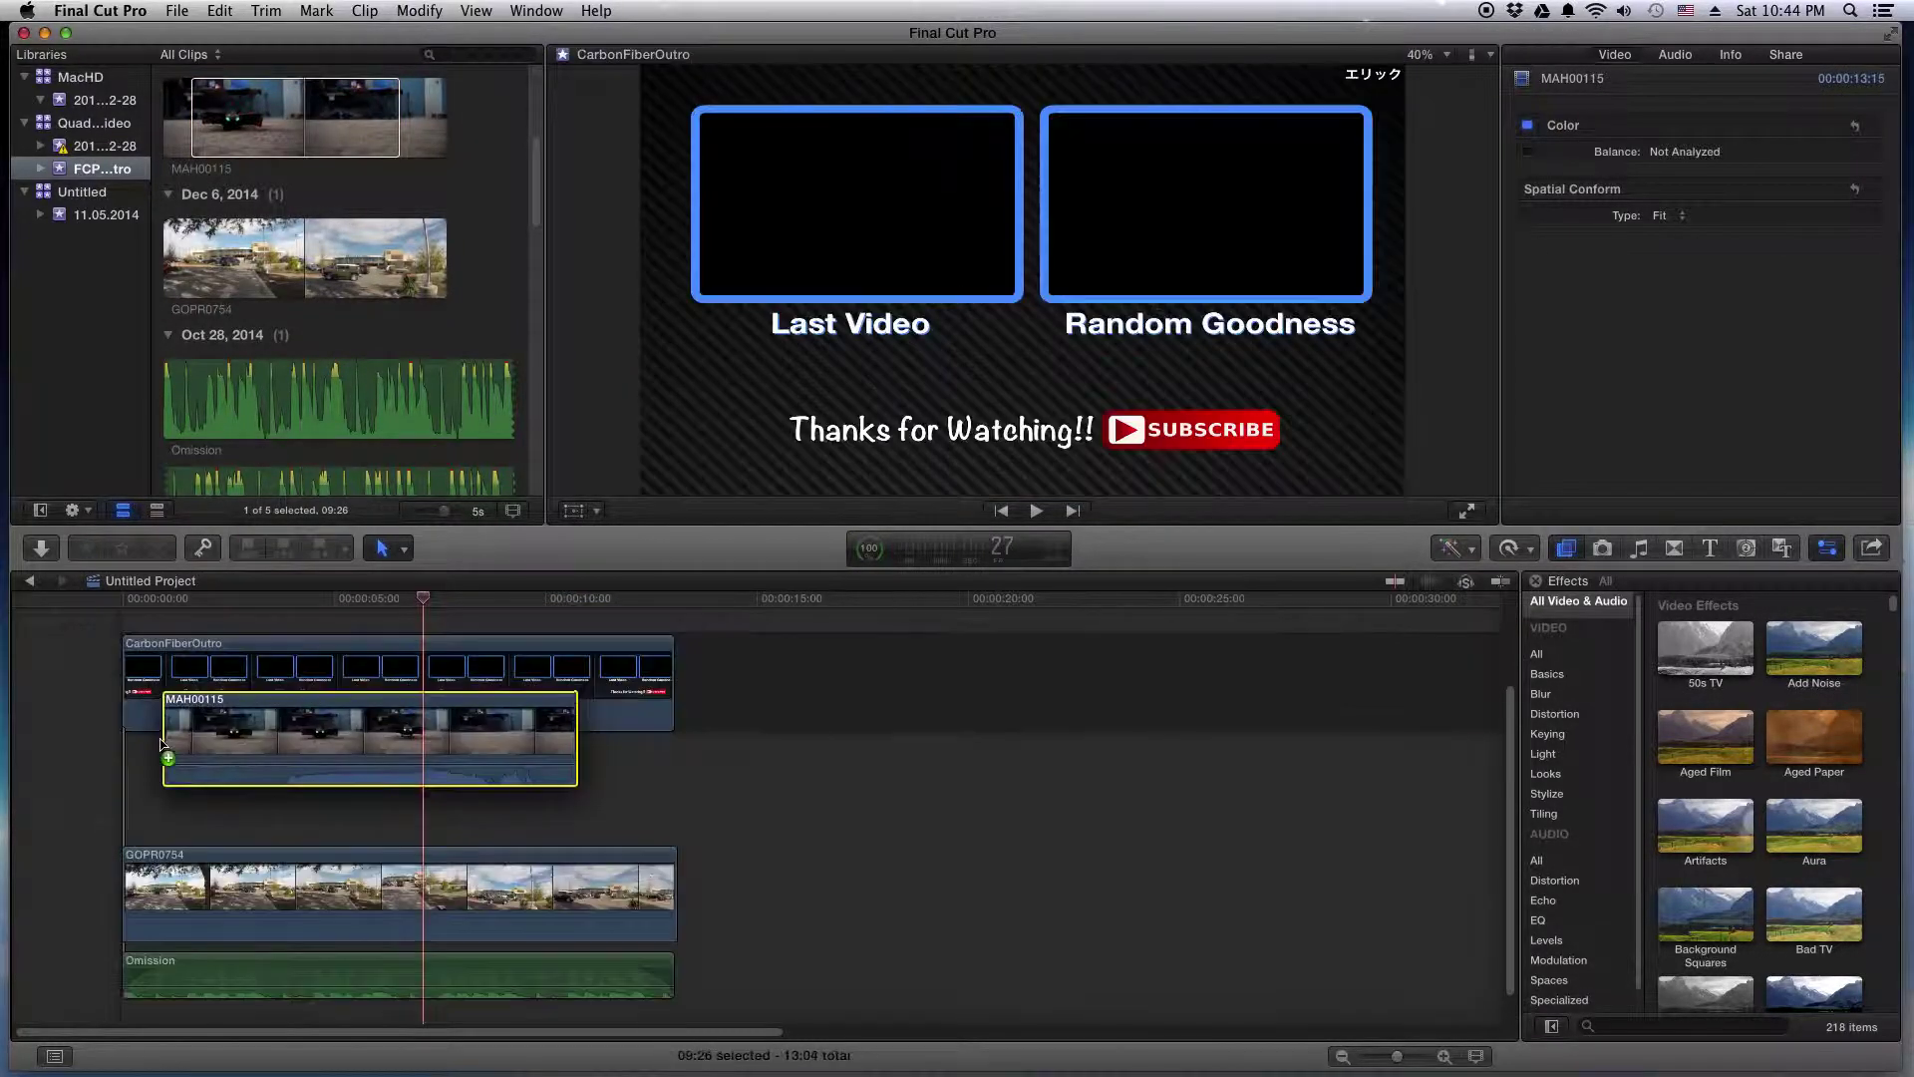
click(147, 773)
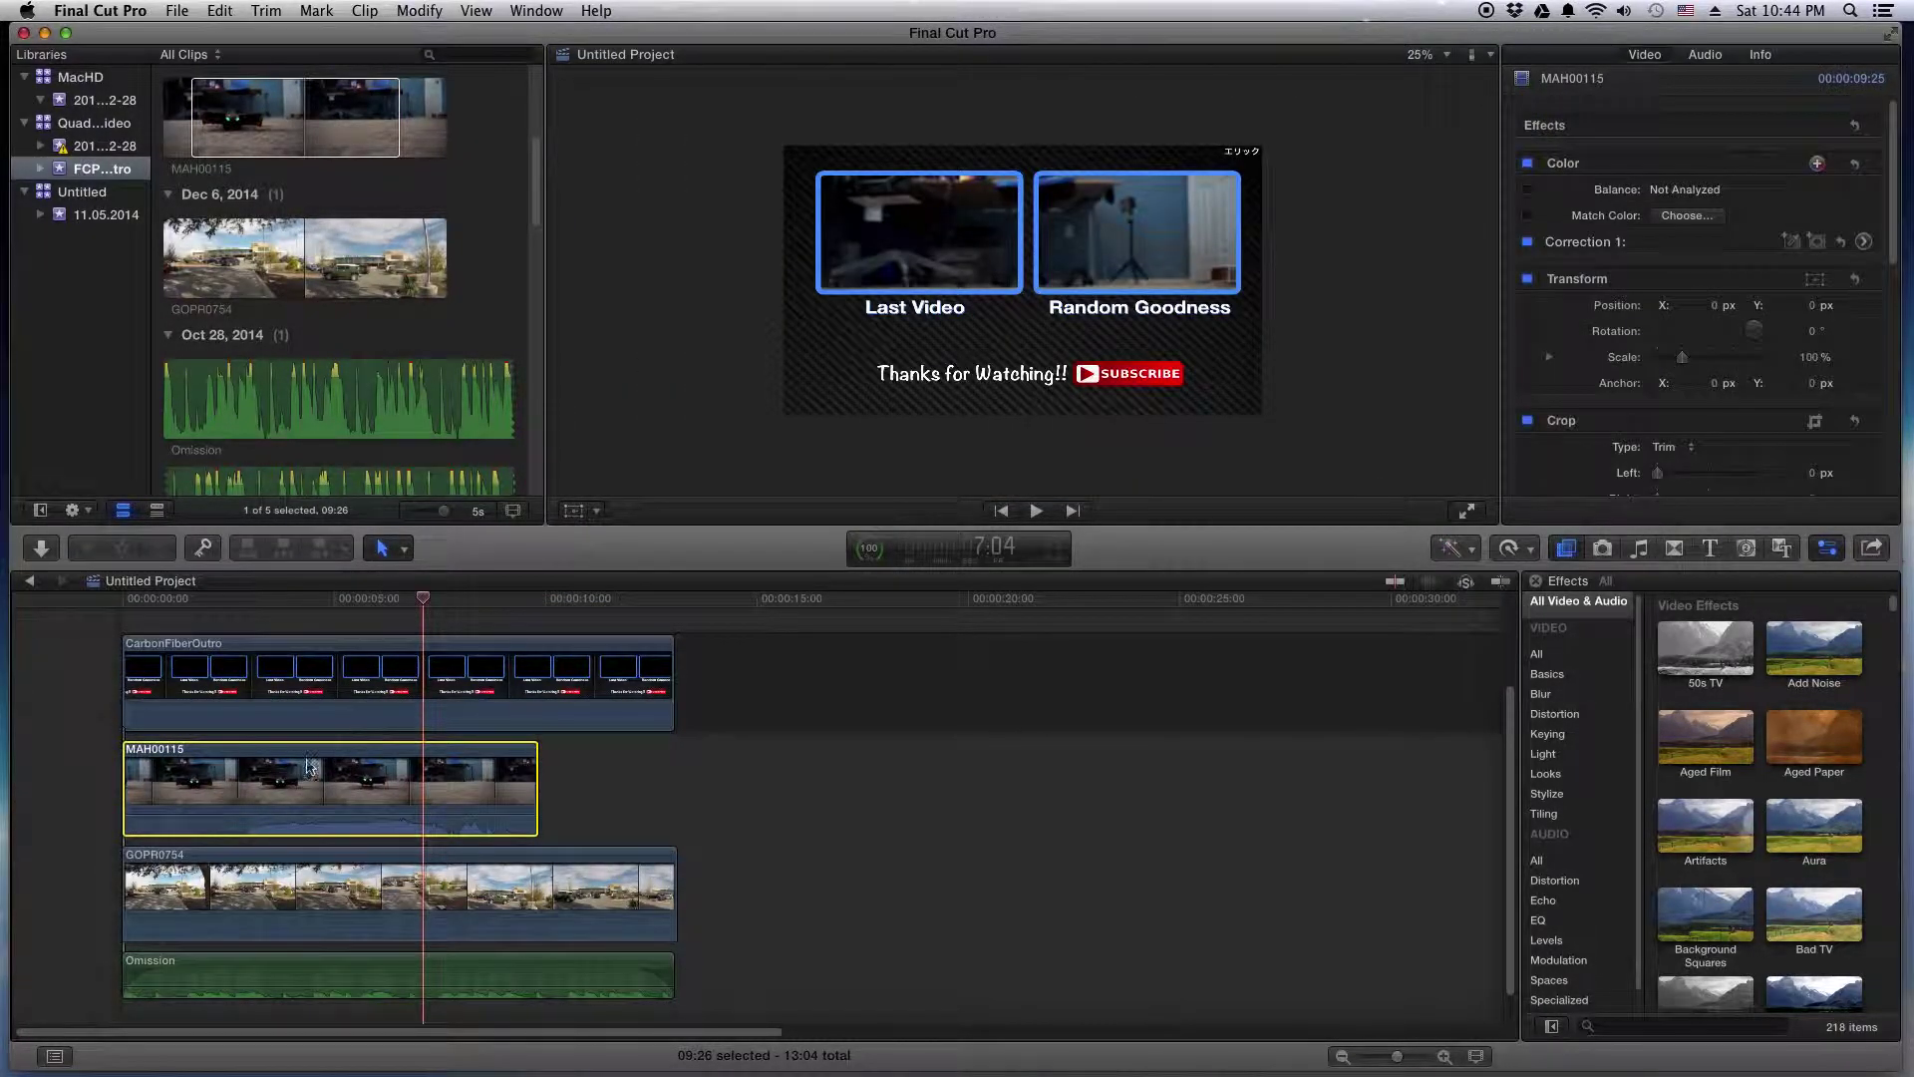
- Scale the new MAH00115 clip to 48.94% and fit it inside the Last Video box
click(575, 510)
drag(785, 412, 906, 346)
drag(1022, 280, 971, 264)
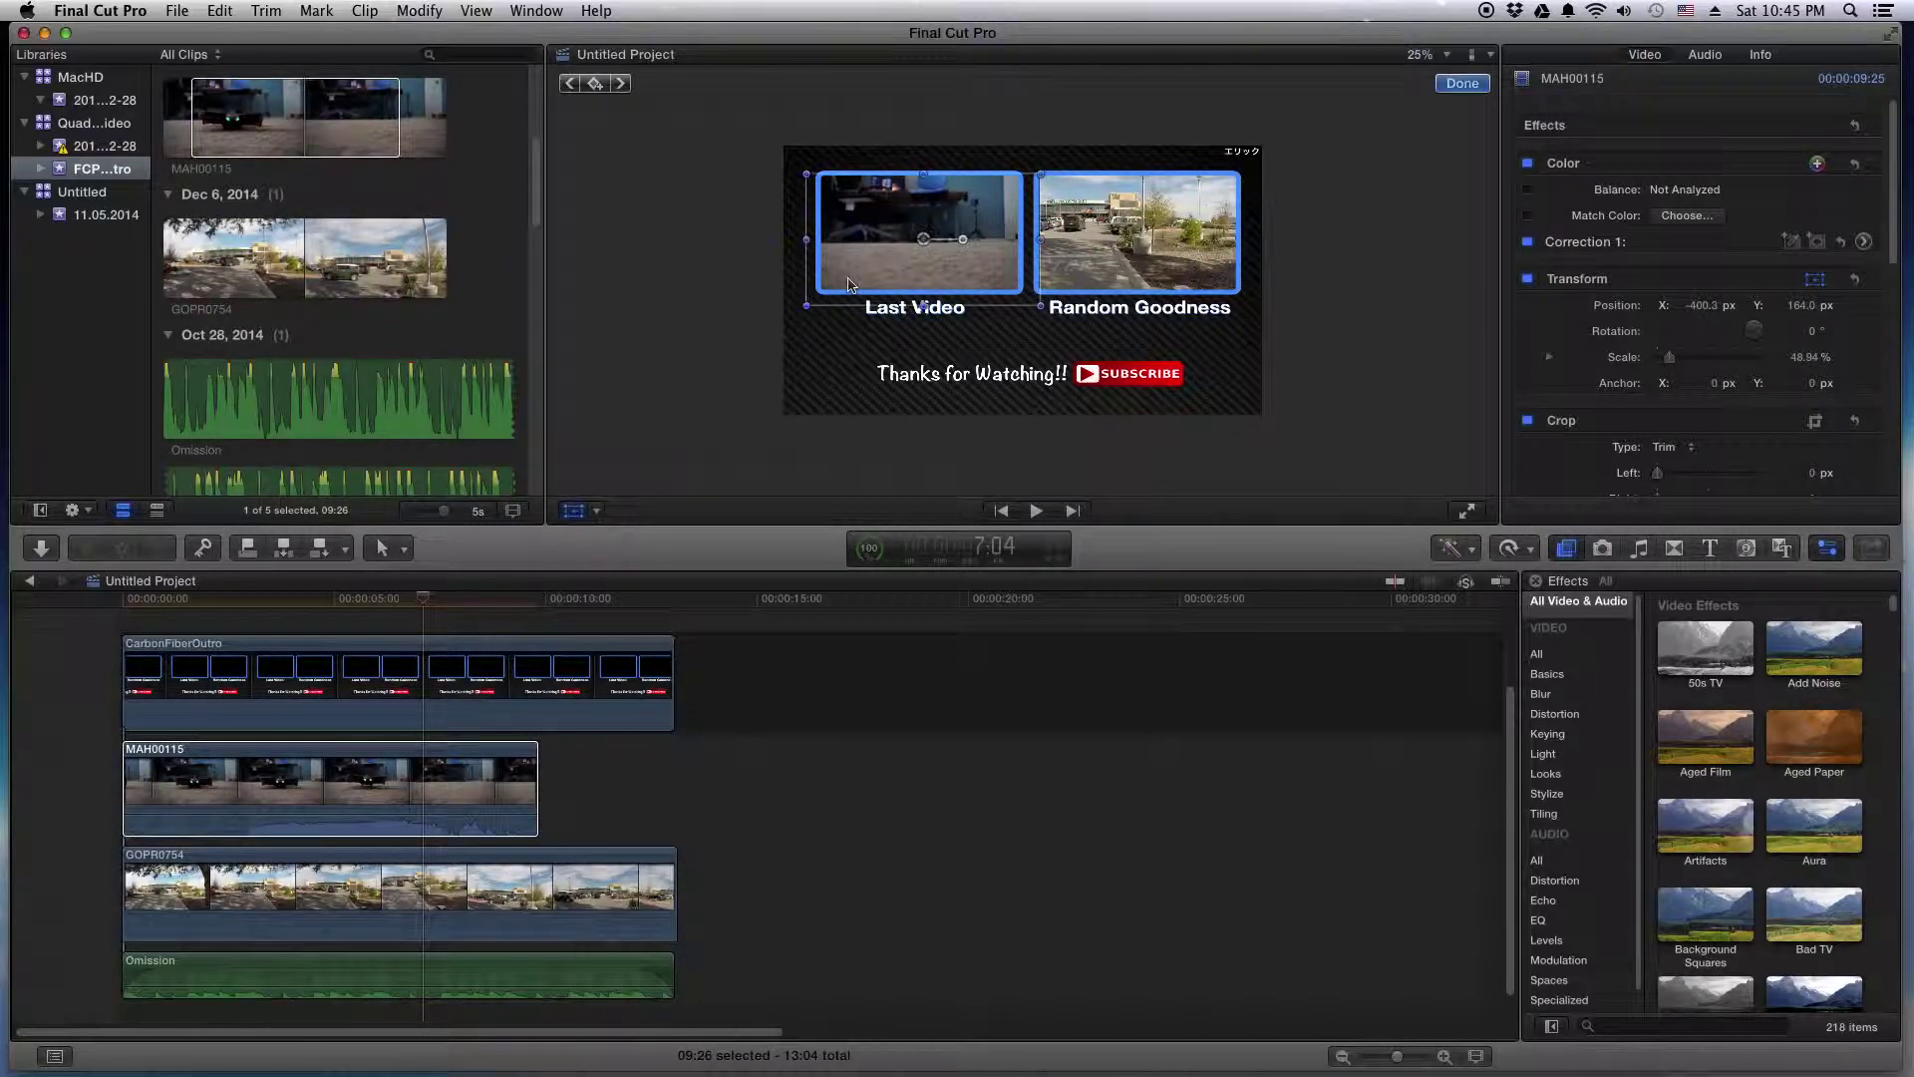
drag(848, 284, 843, 278)
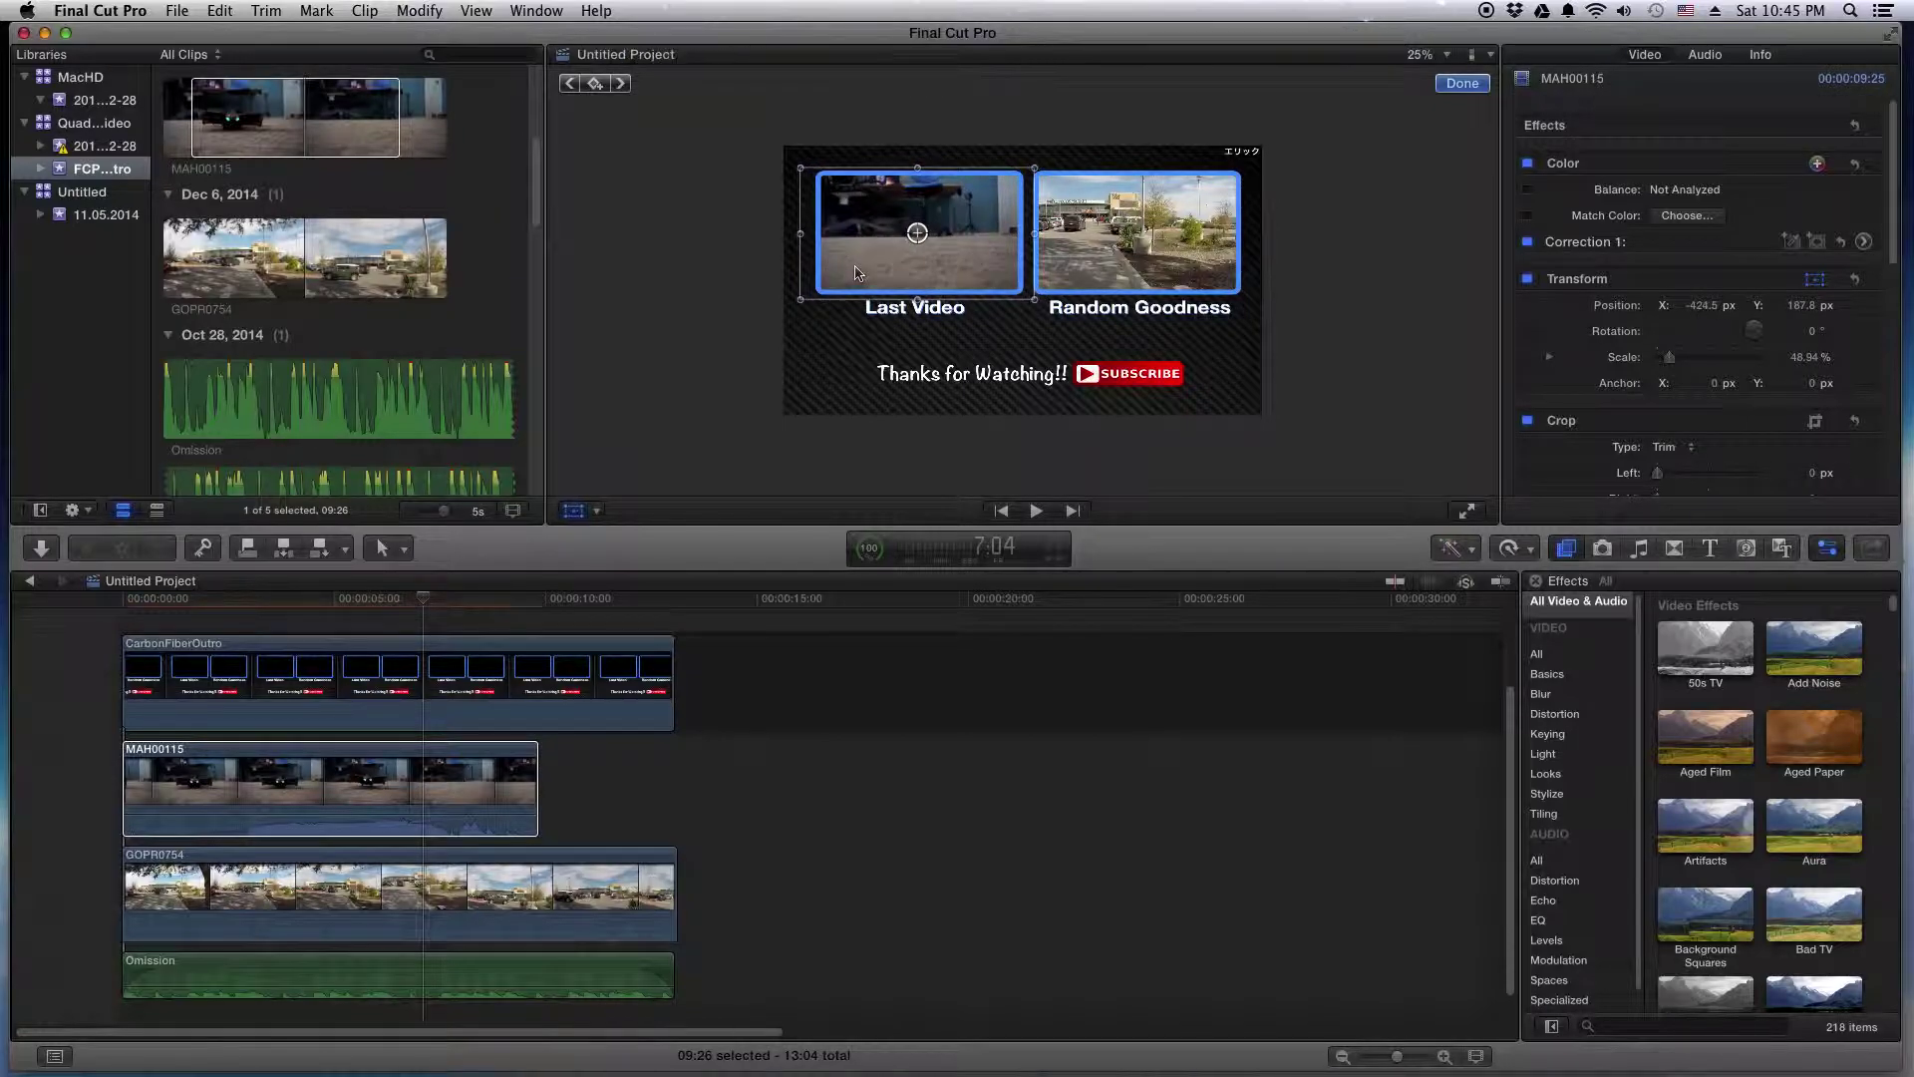
click(1461, 84)
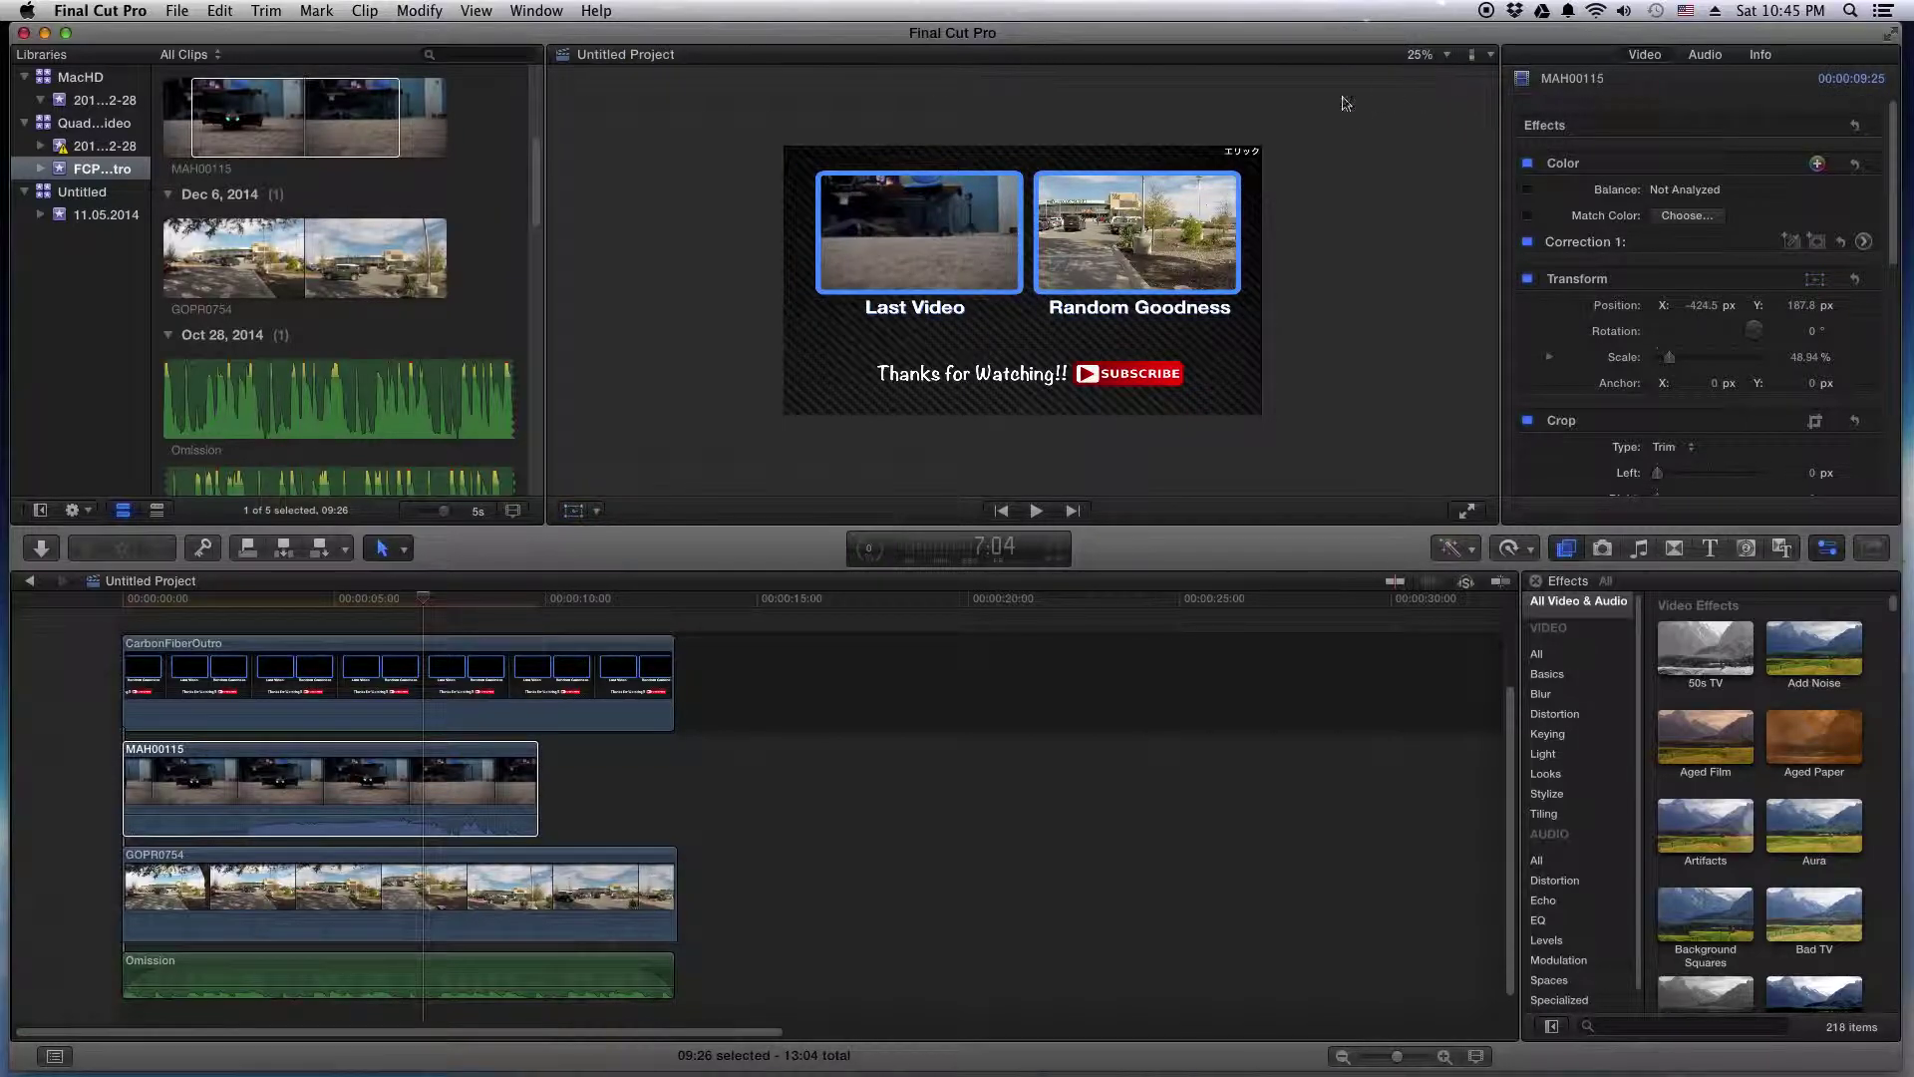
click(121, 603)
key(space)
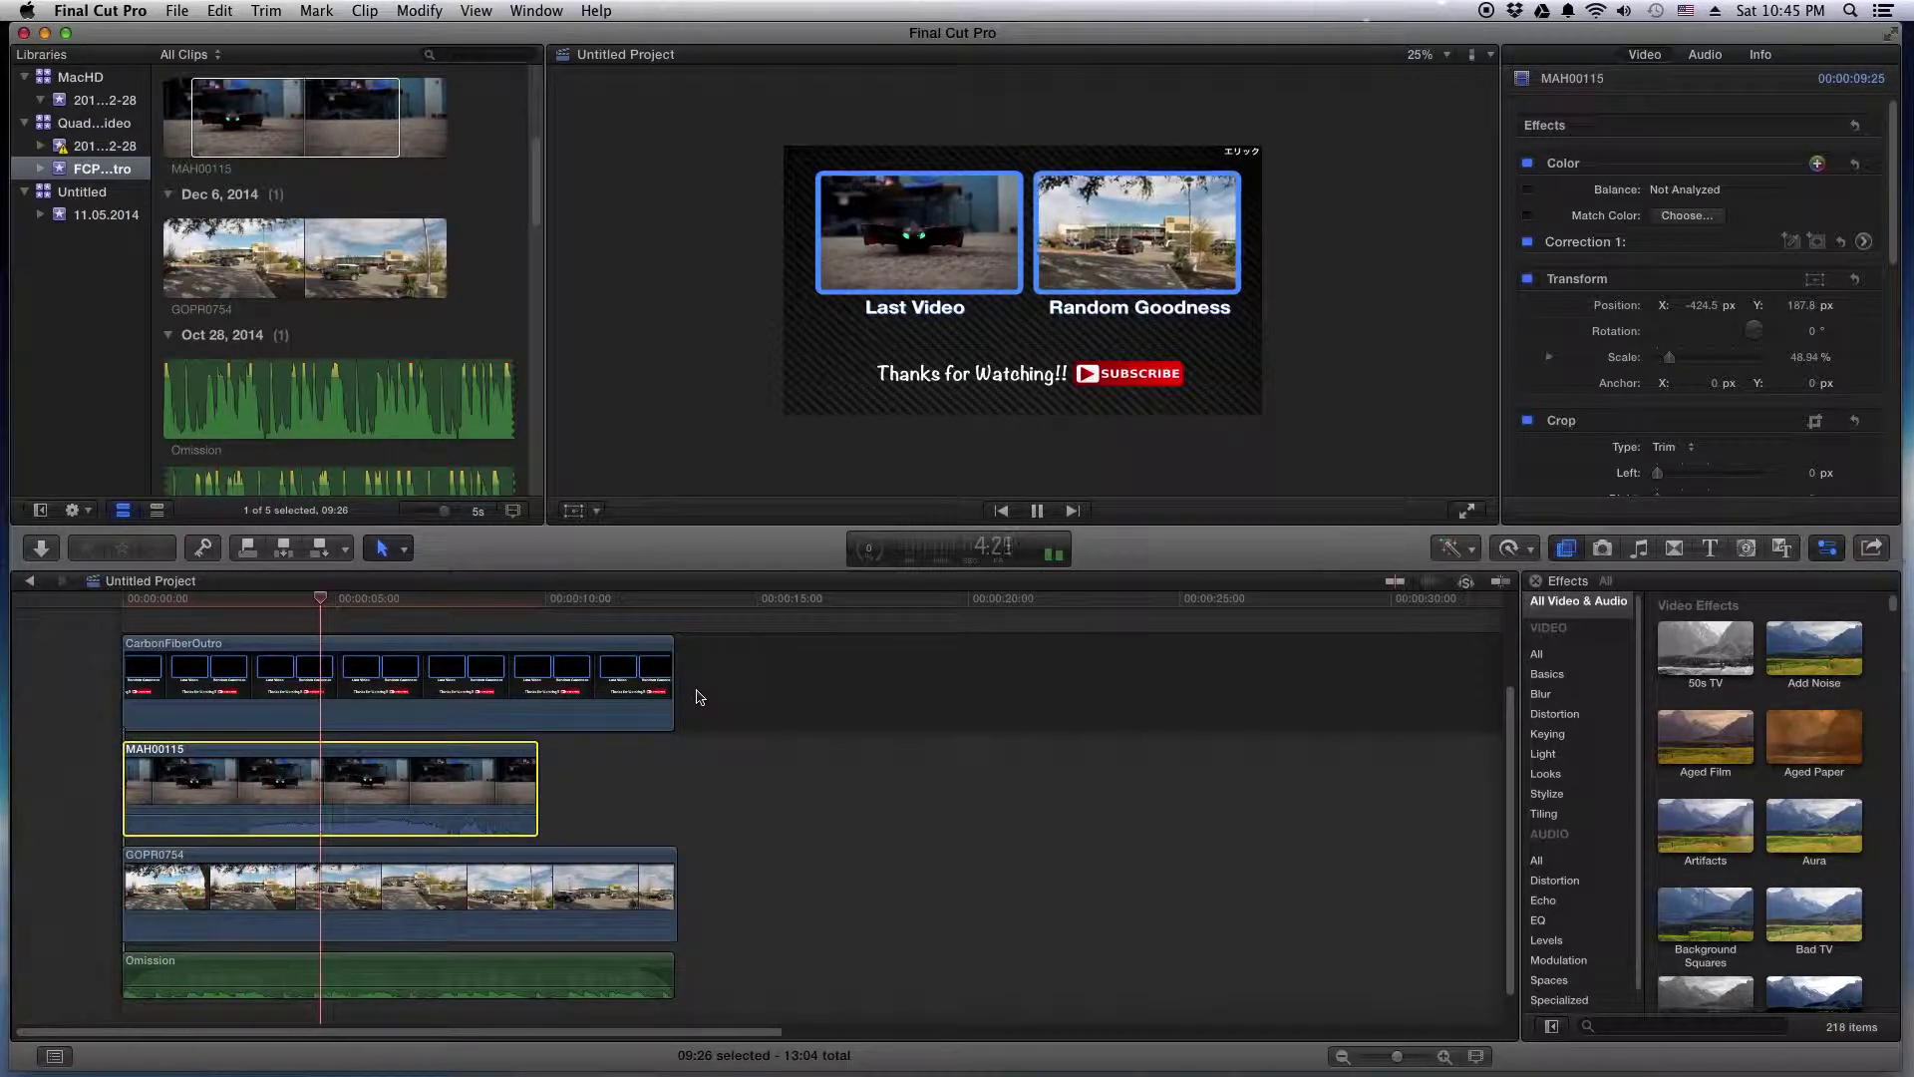
key(space)
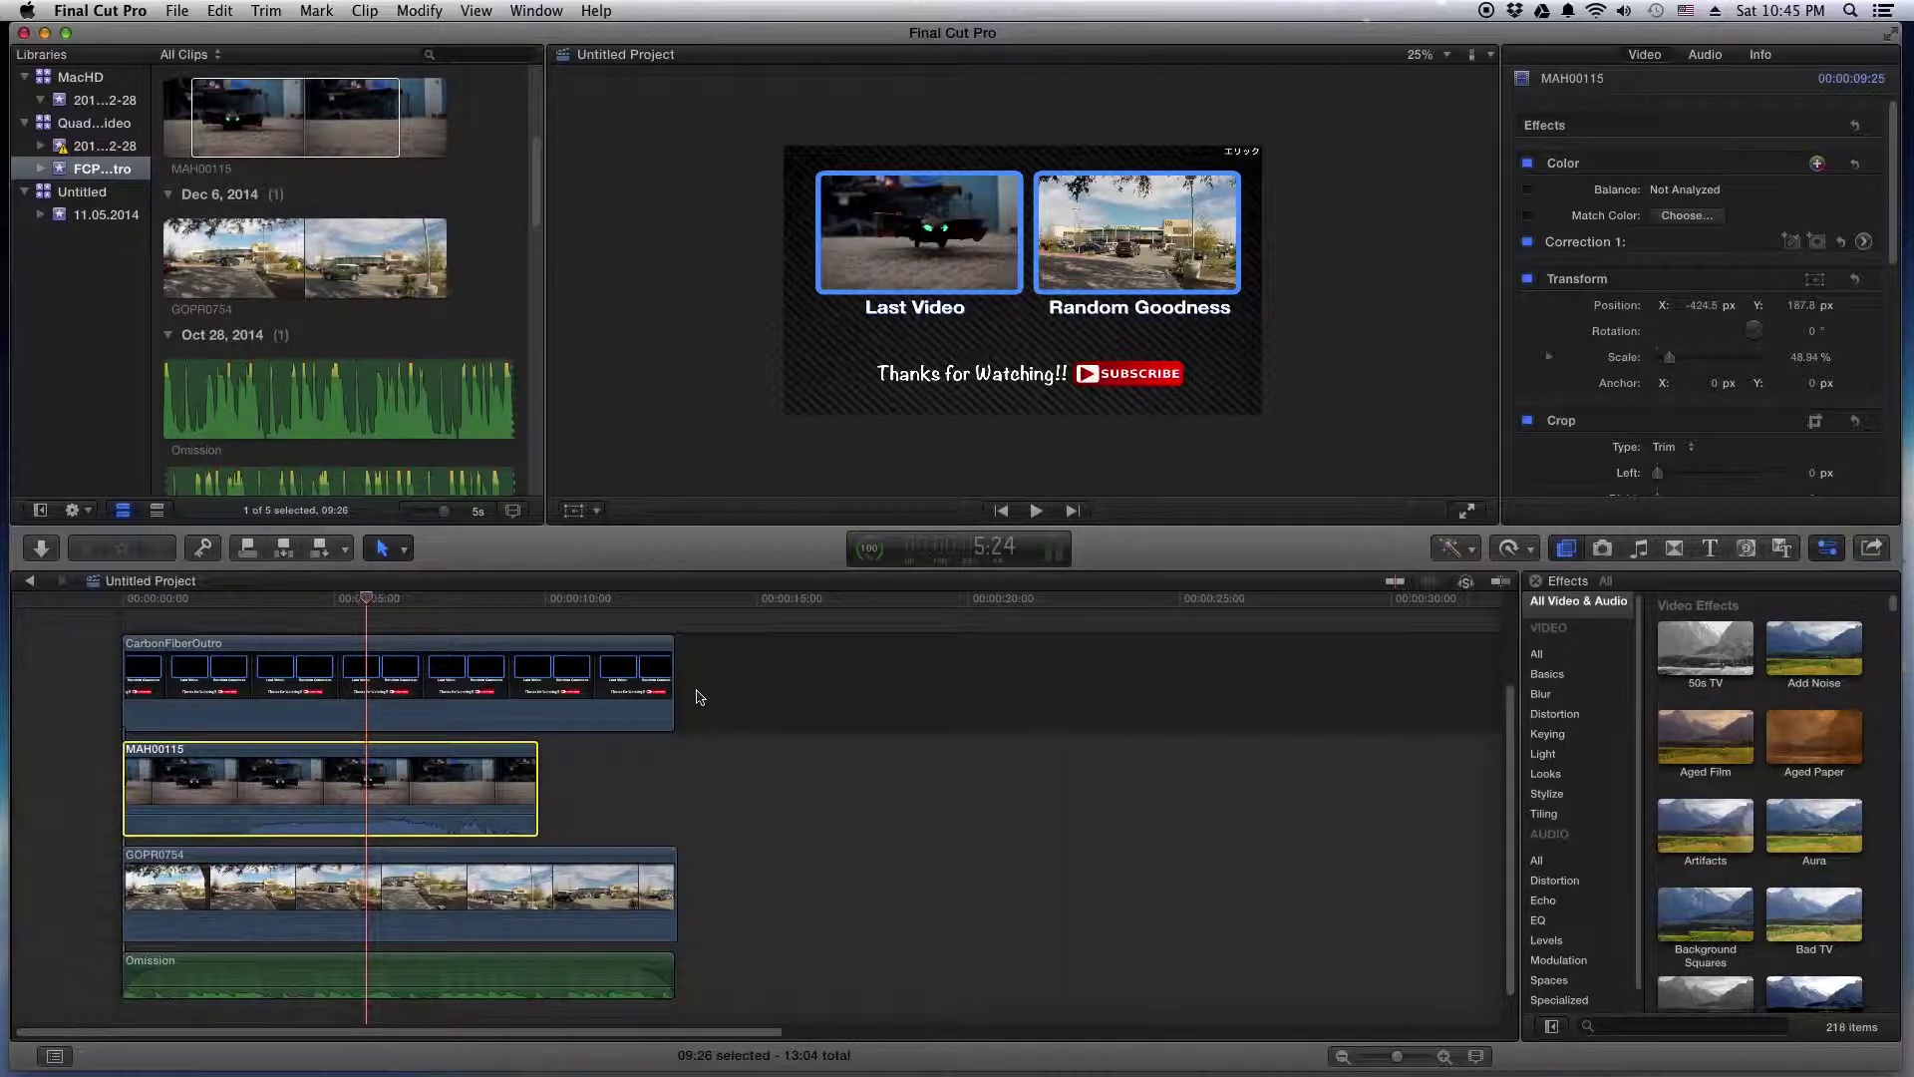
click(415, 677)
super+click(385, 754)
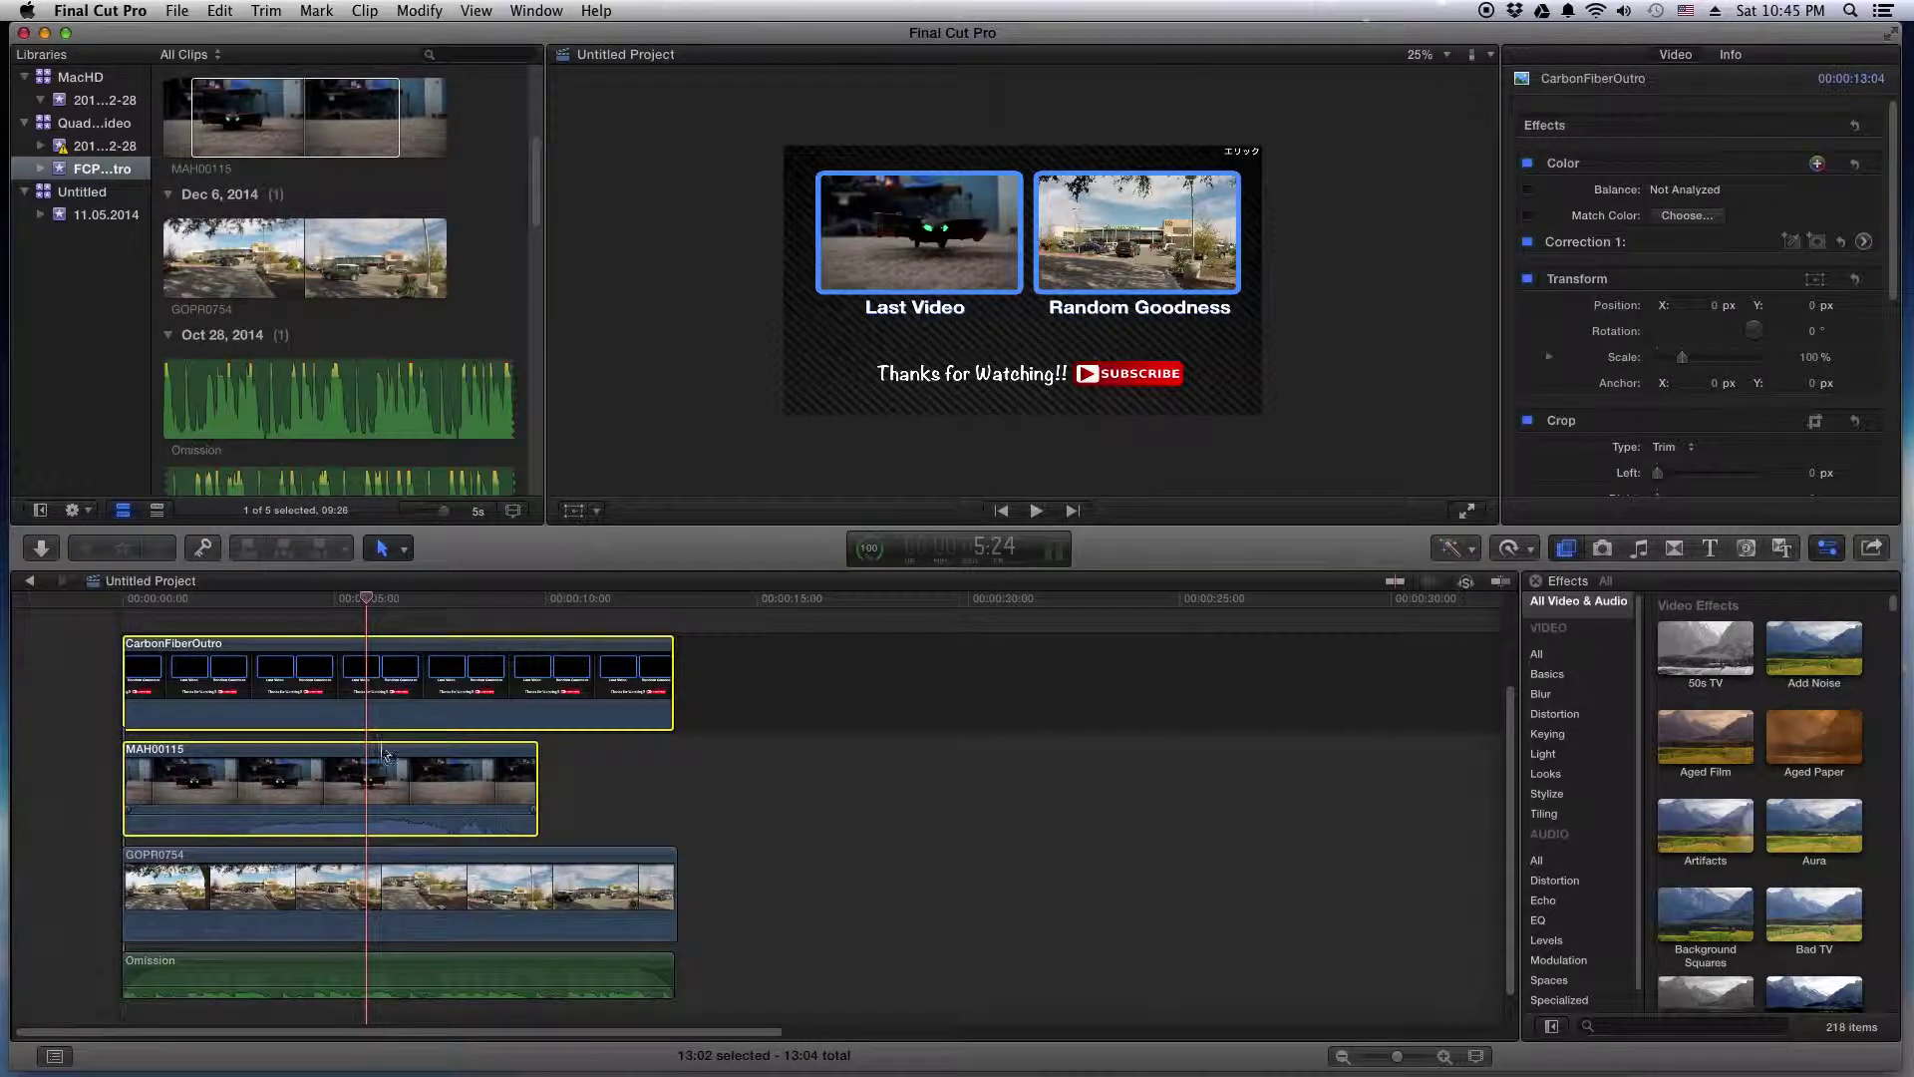
- Select the end card, GOPR0754 and the Omission music, and combine them into compound clip 'Untitled Project Clip'
super+click(389, 856)
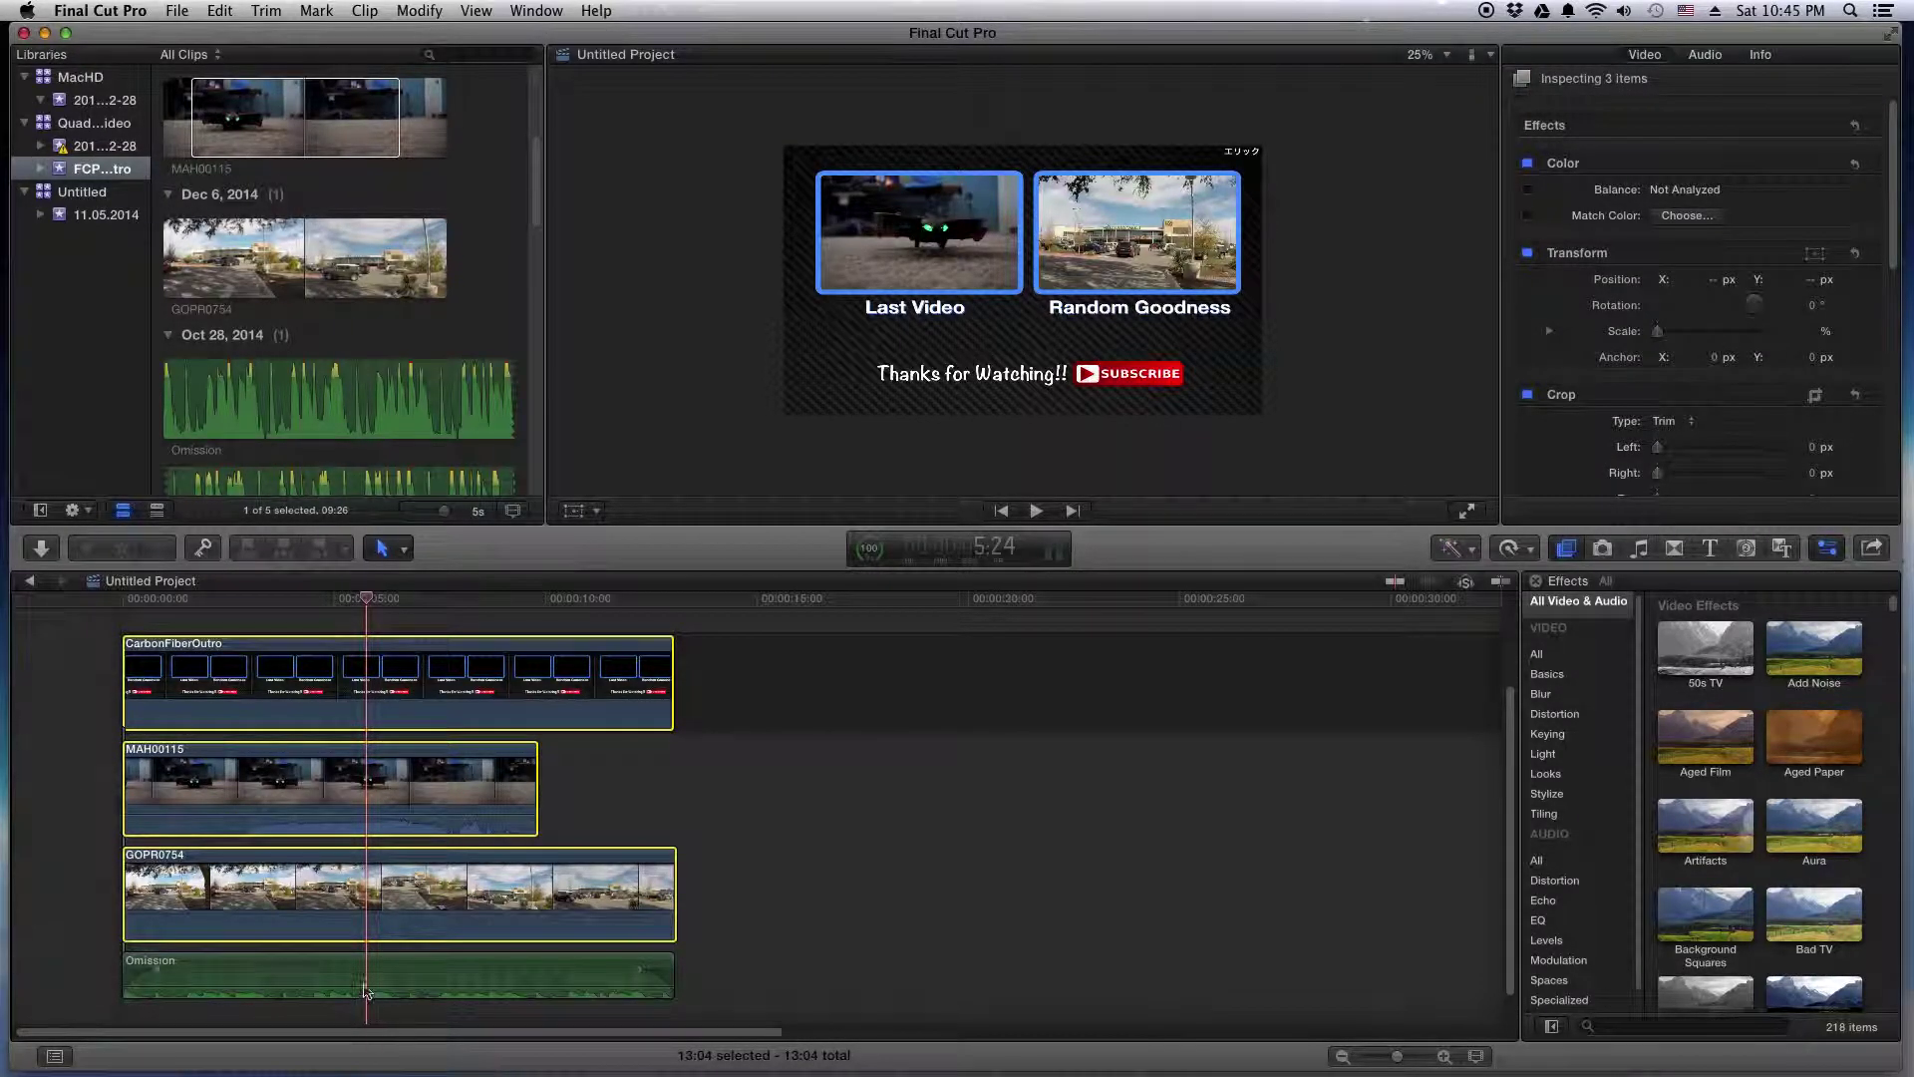
super+click(392, 977)
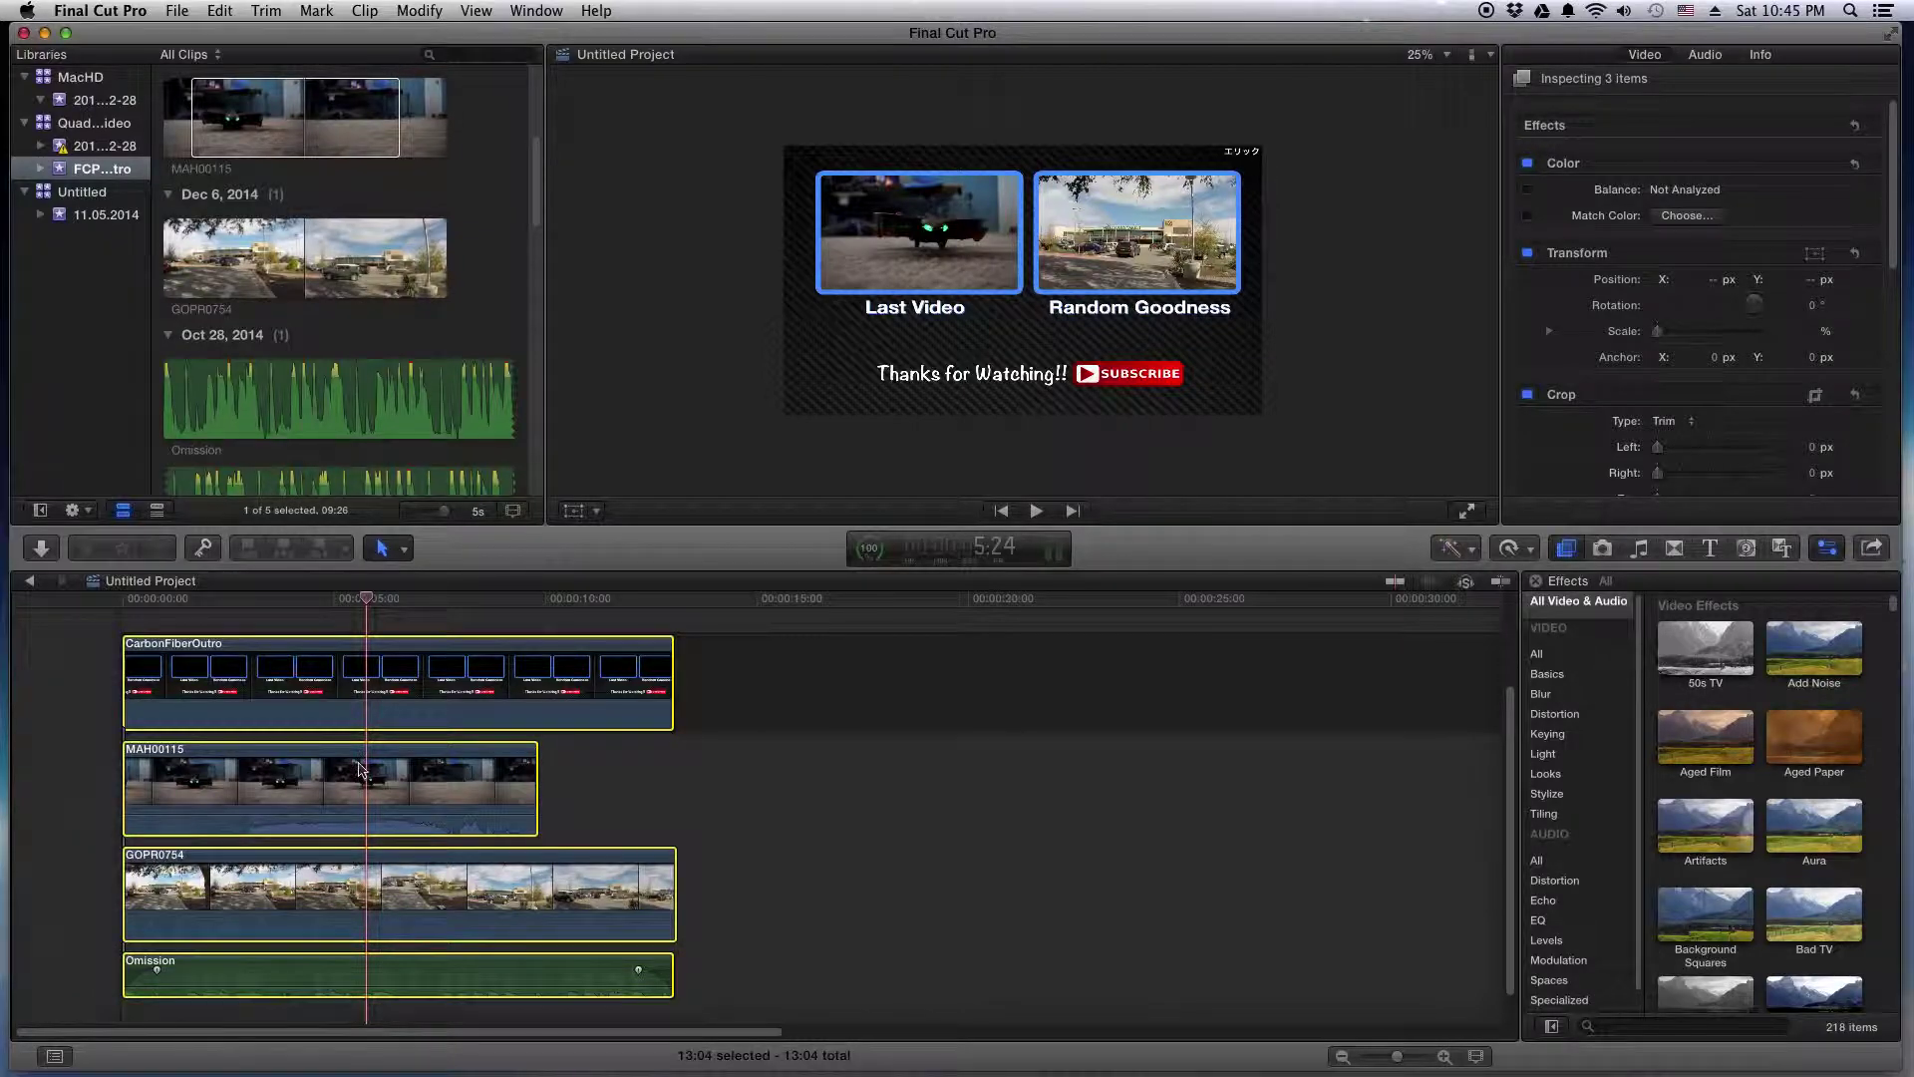
right_click(351, 681)
click(420, 691)
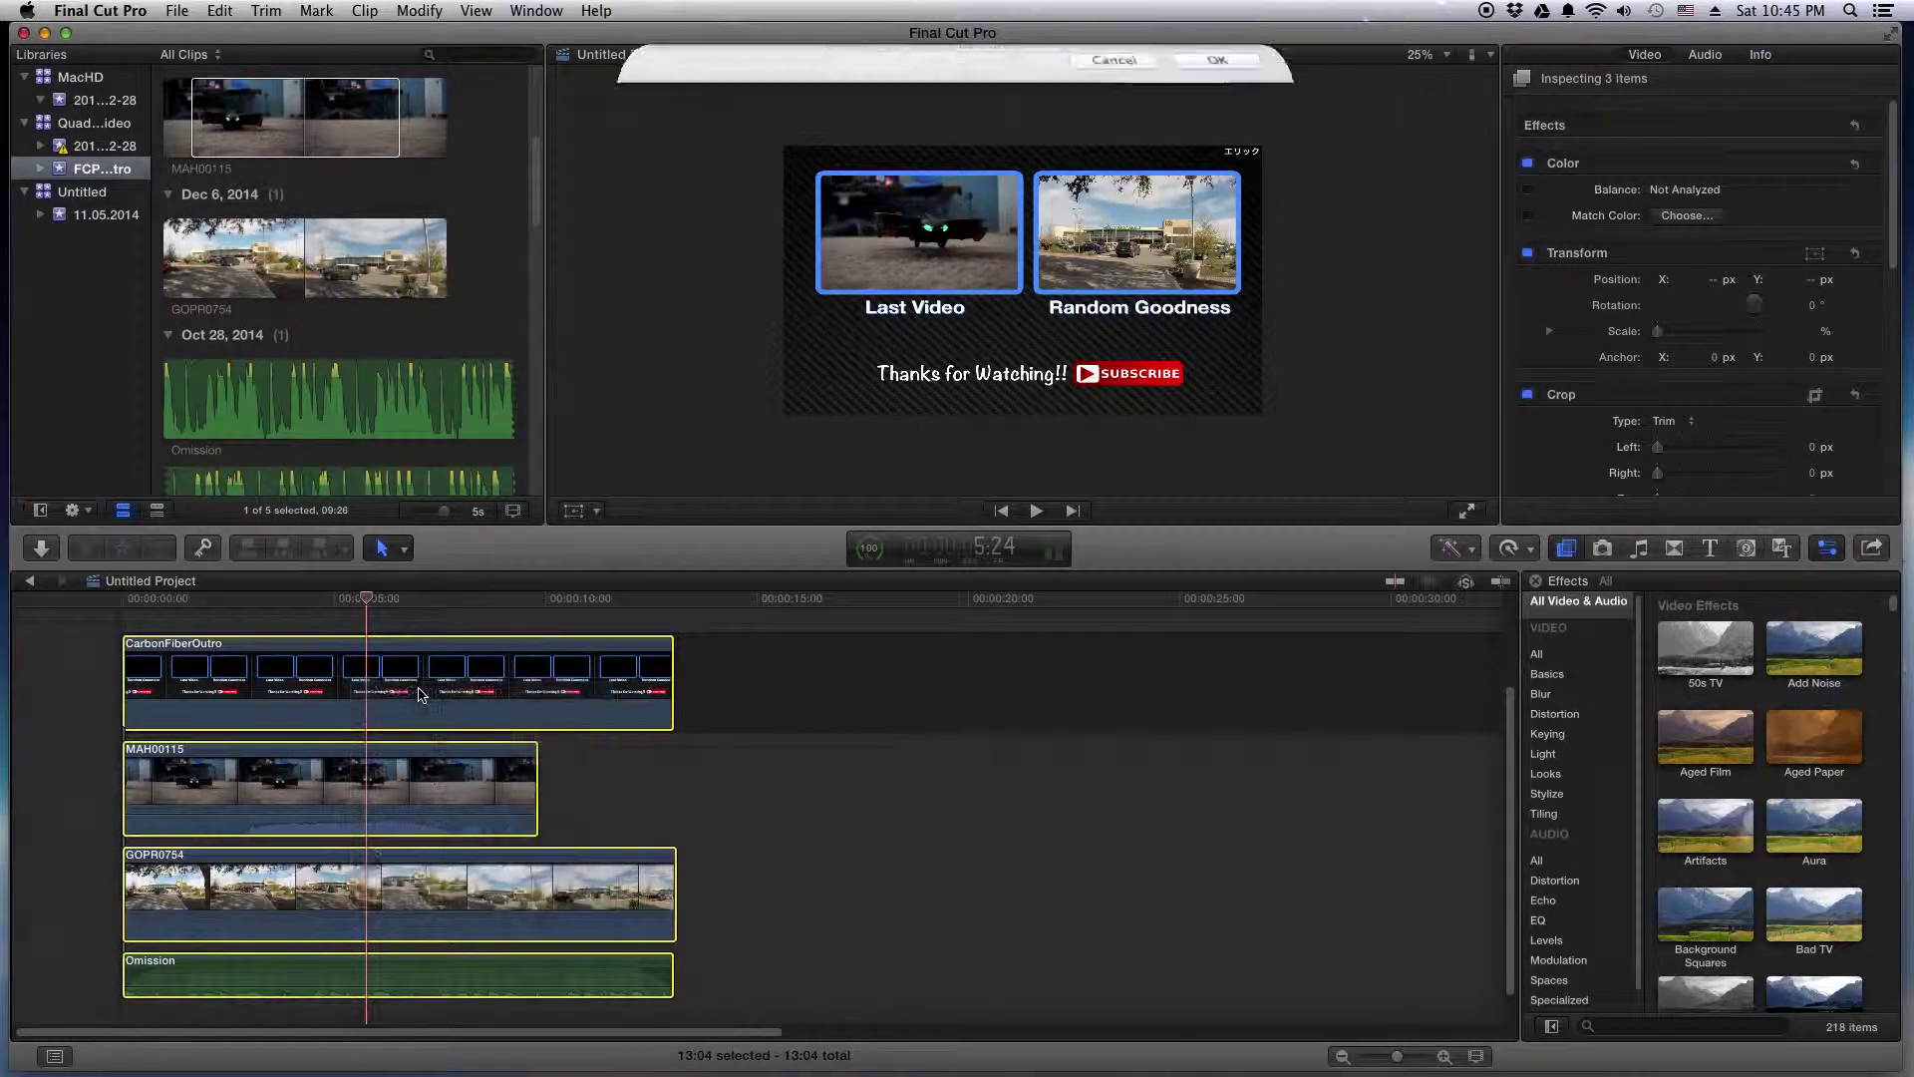
click(1212, 143)
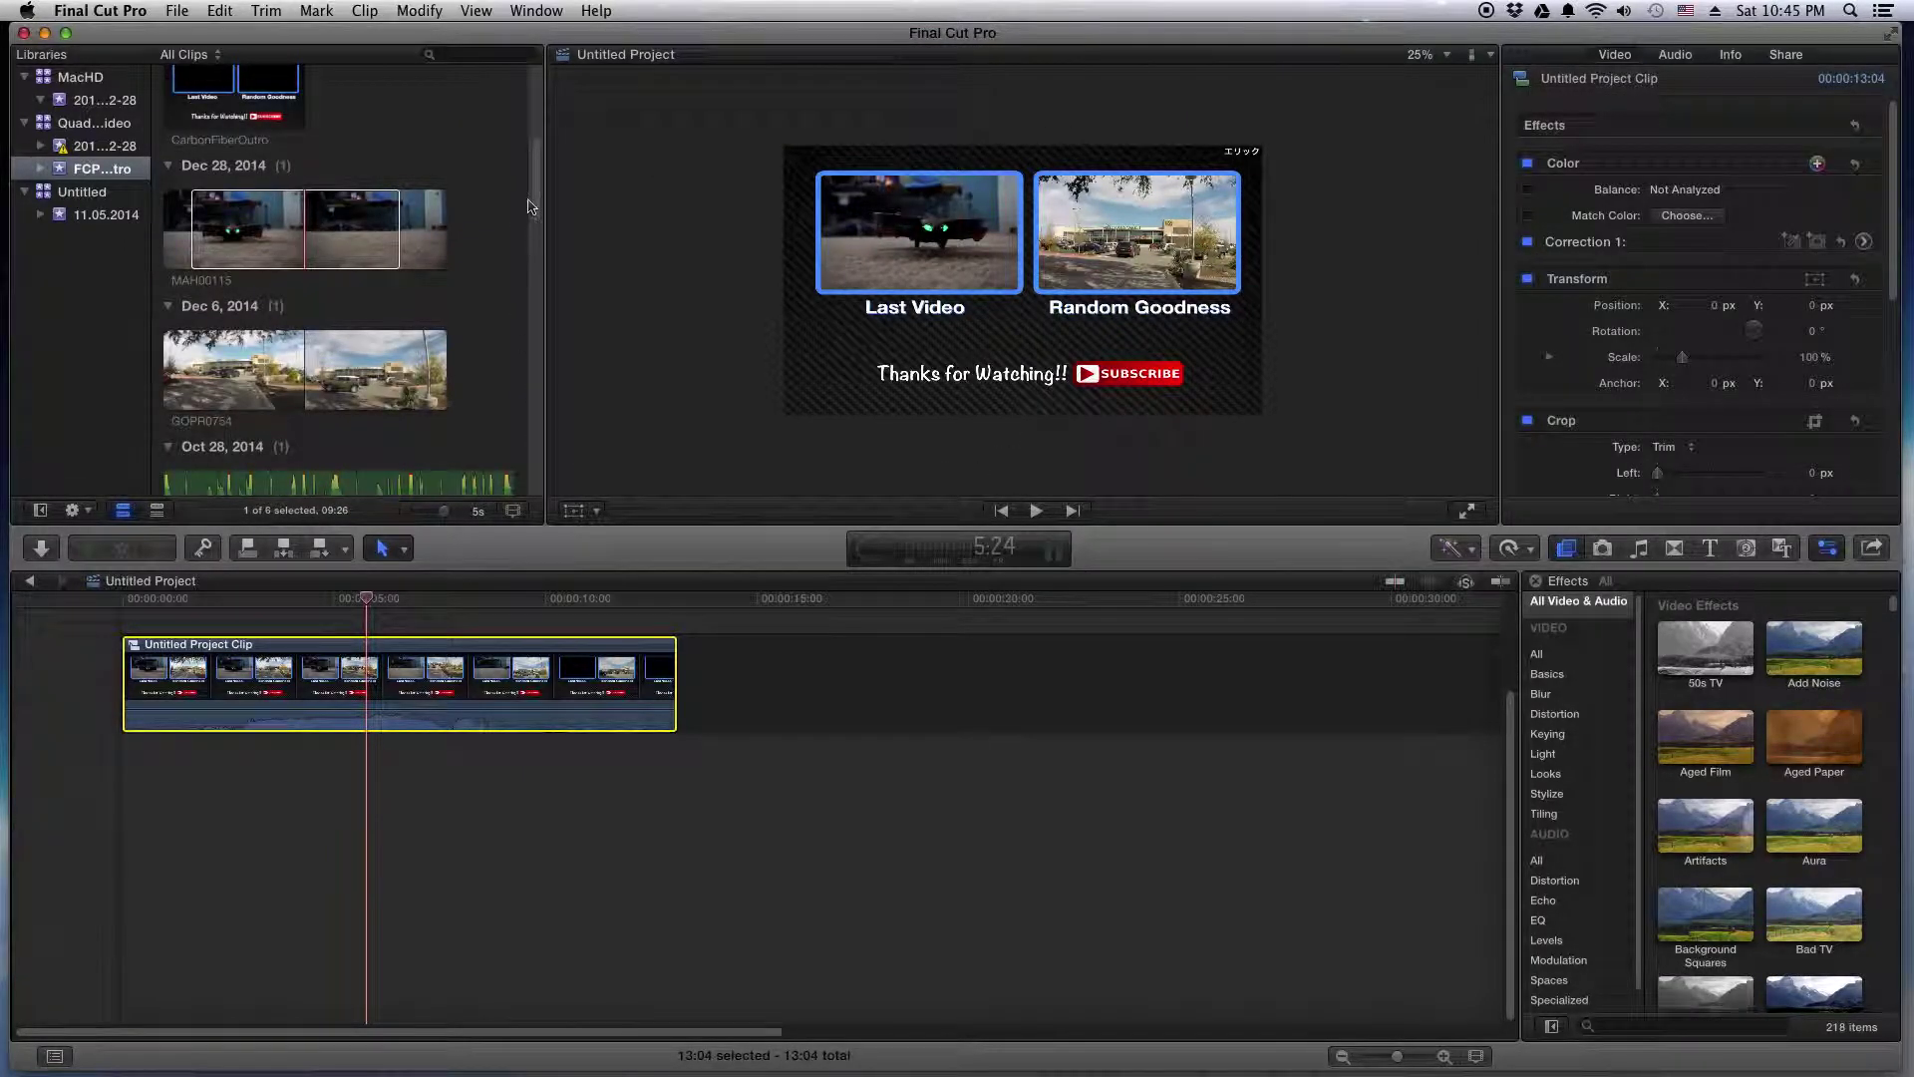
- Drag a second copy of Untitled Project Clip from the browser into the timeline
drag(535, 221, 536, 156)
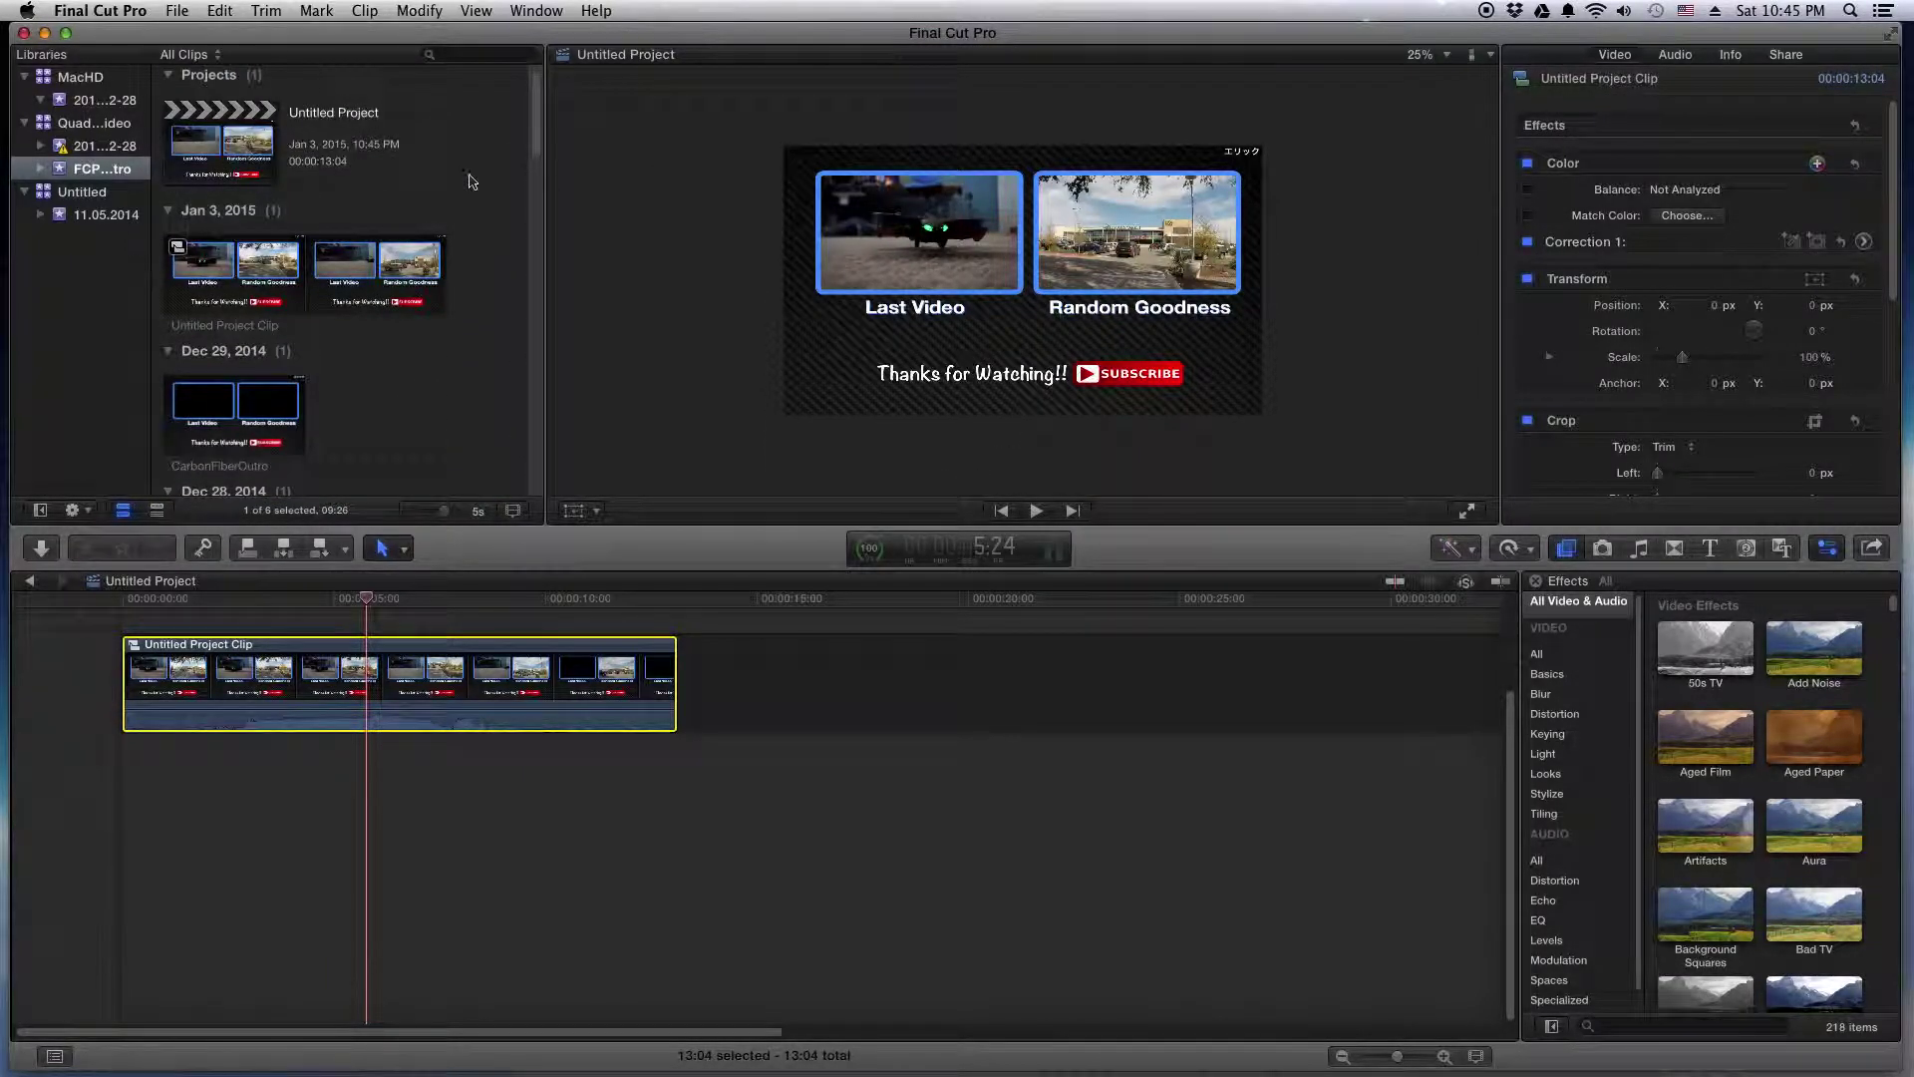
click(219, 290)
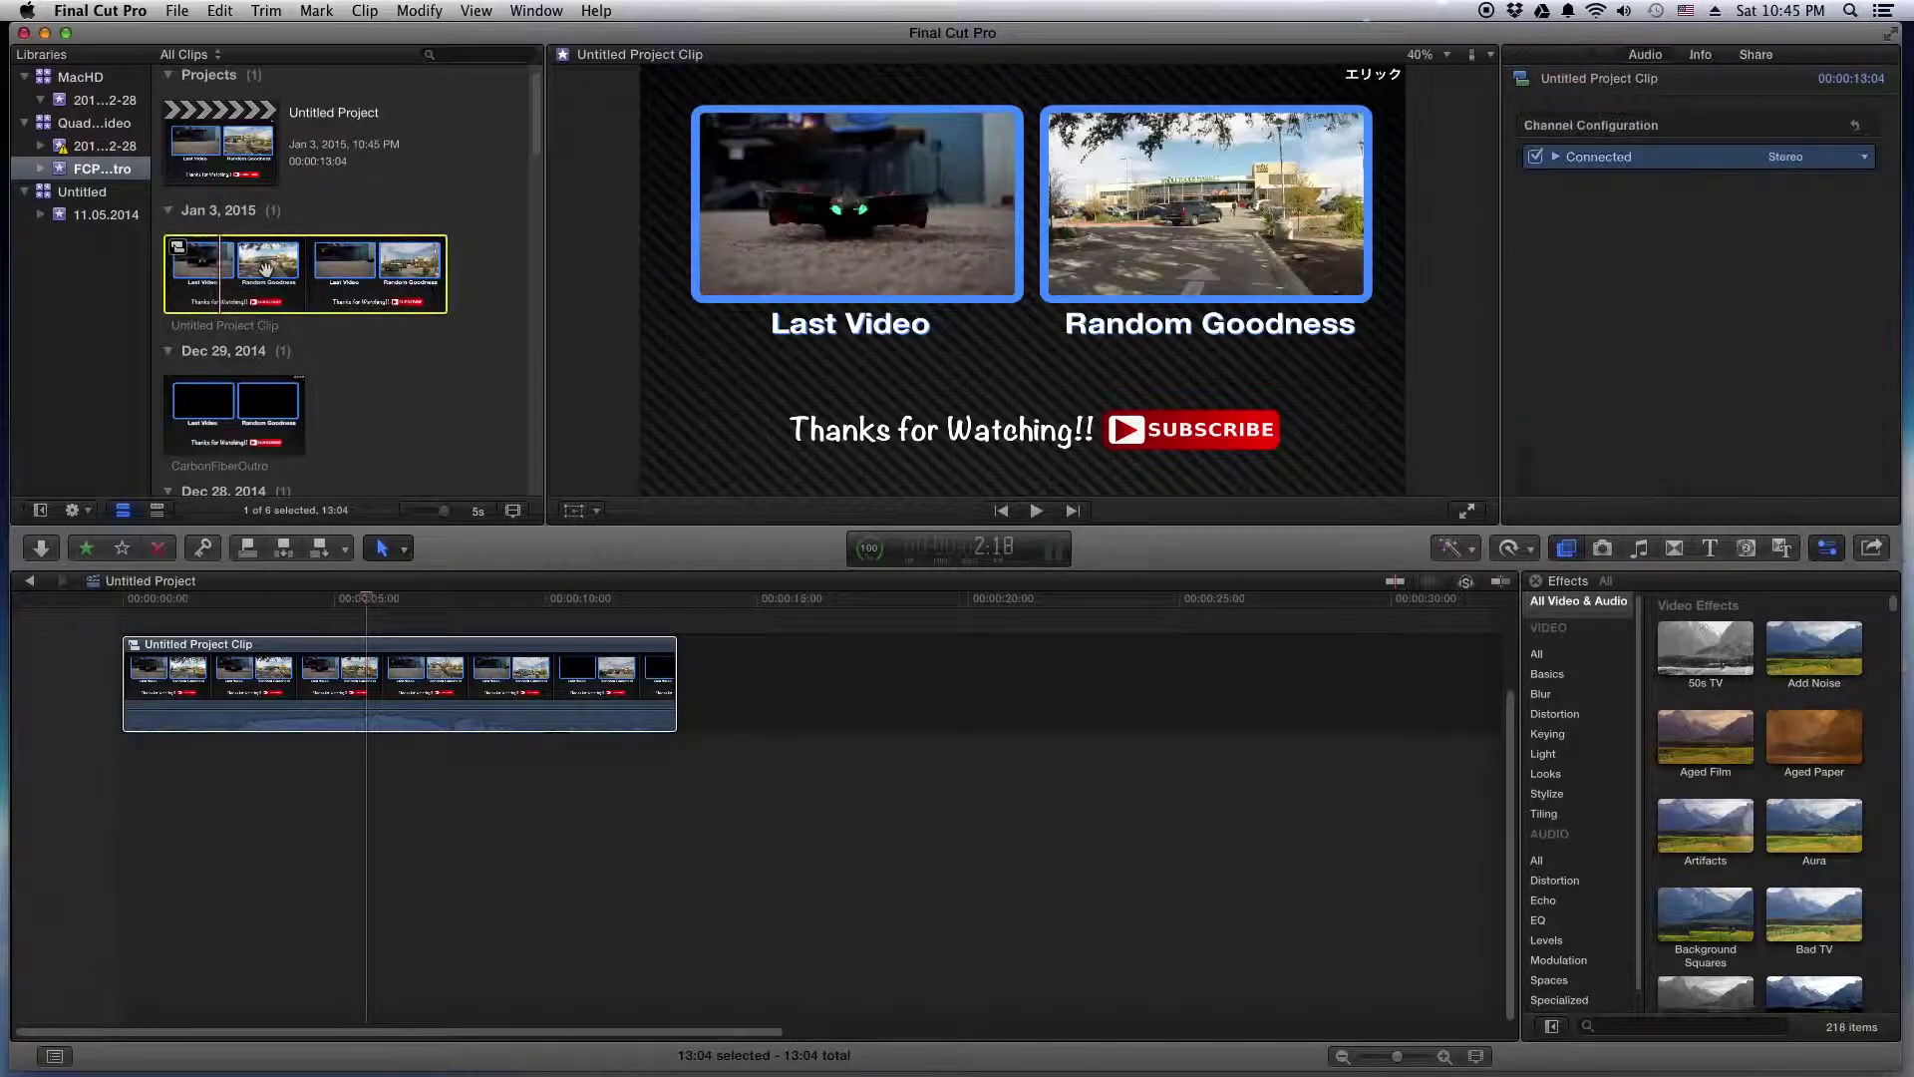
drag(252, 269, 680, 648)
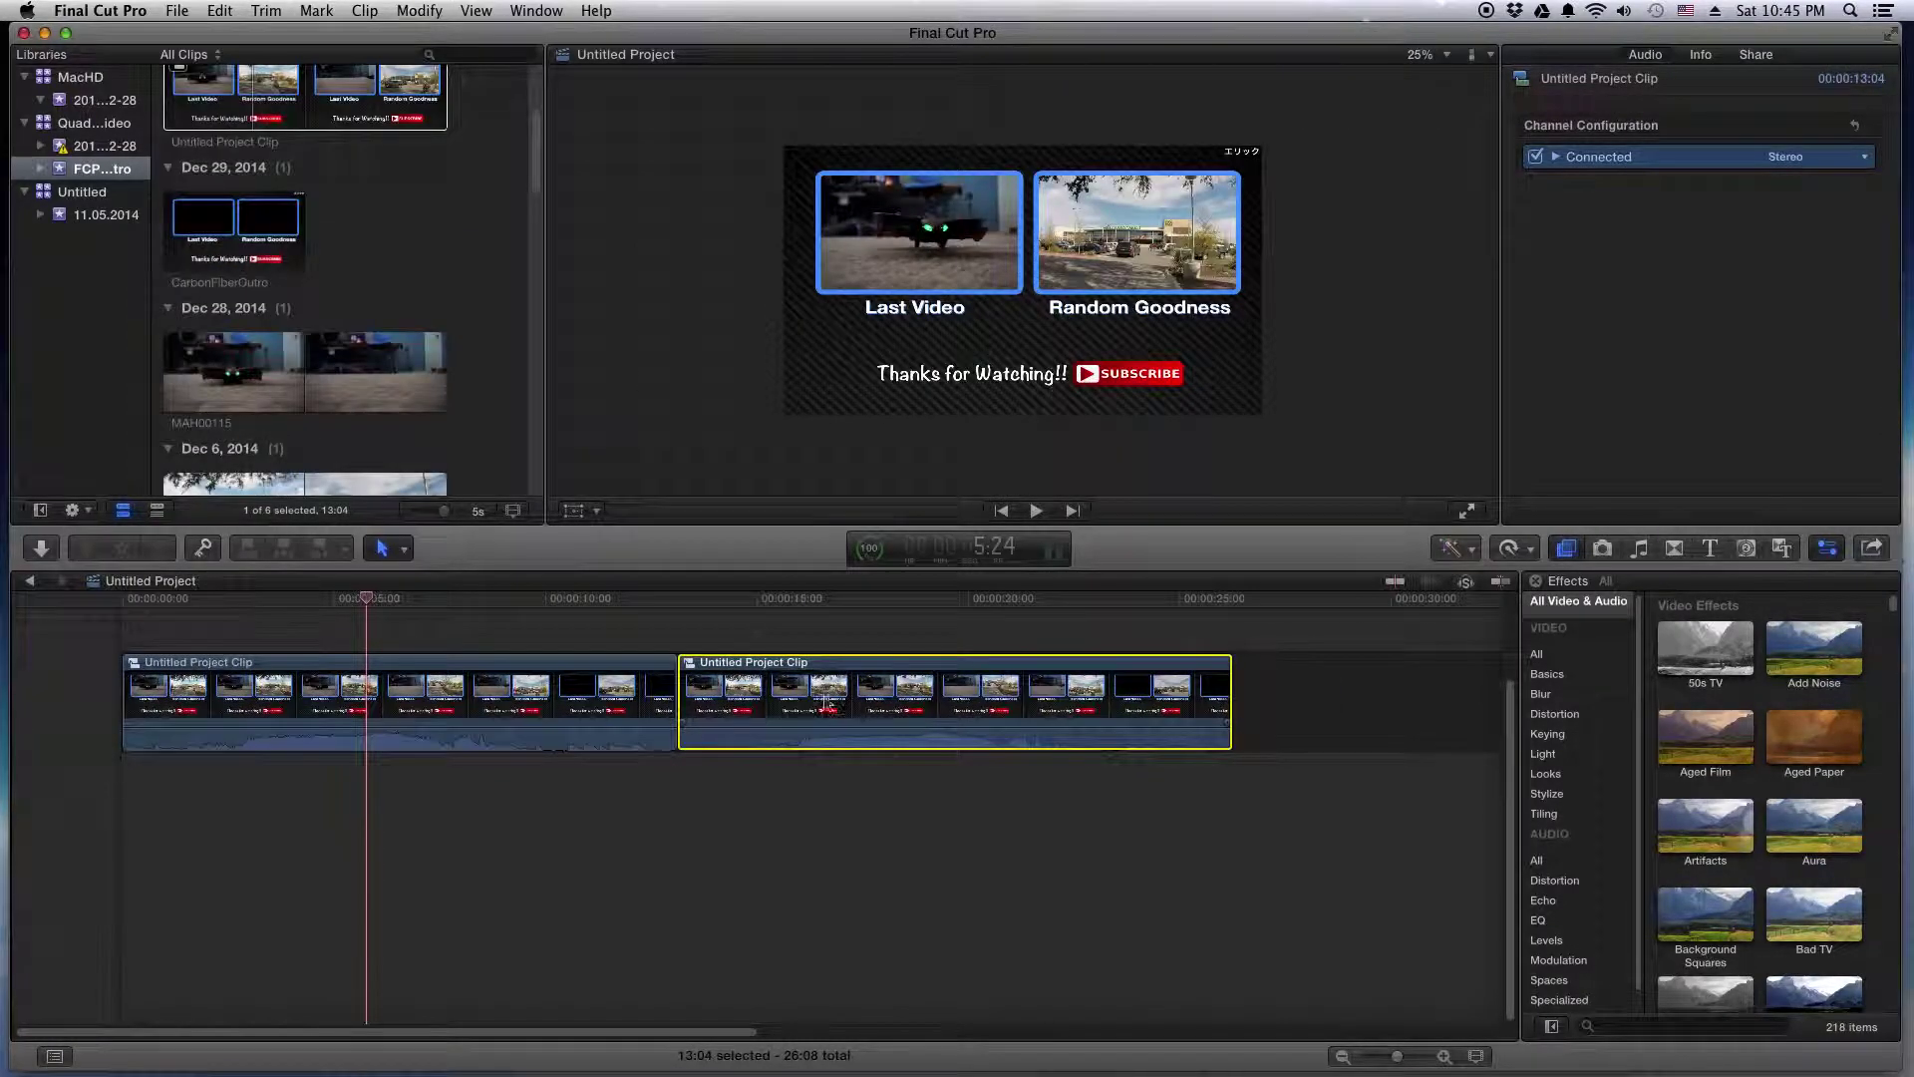
- Place the copy right after the first compound clip and play across the join, stopping at 15:04
click(657, 646)
key(space)
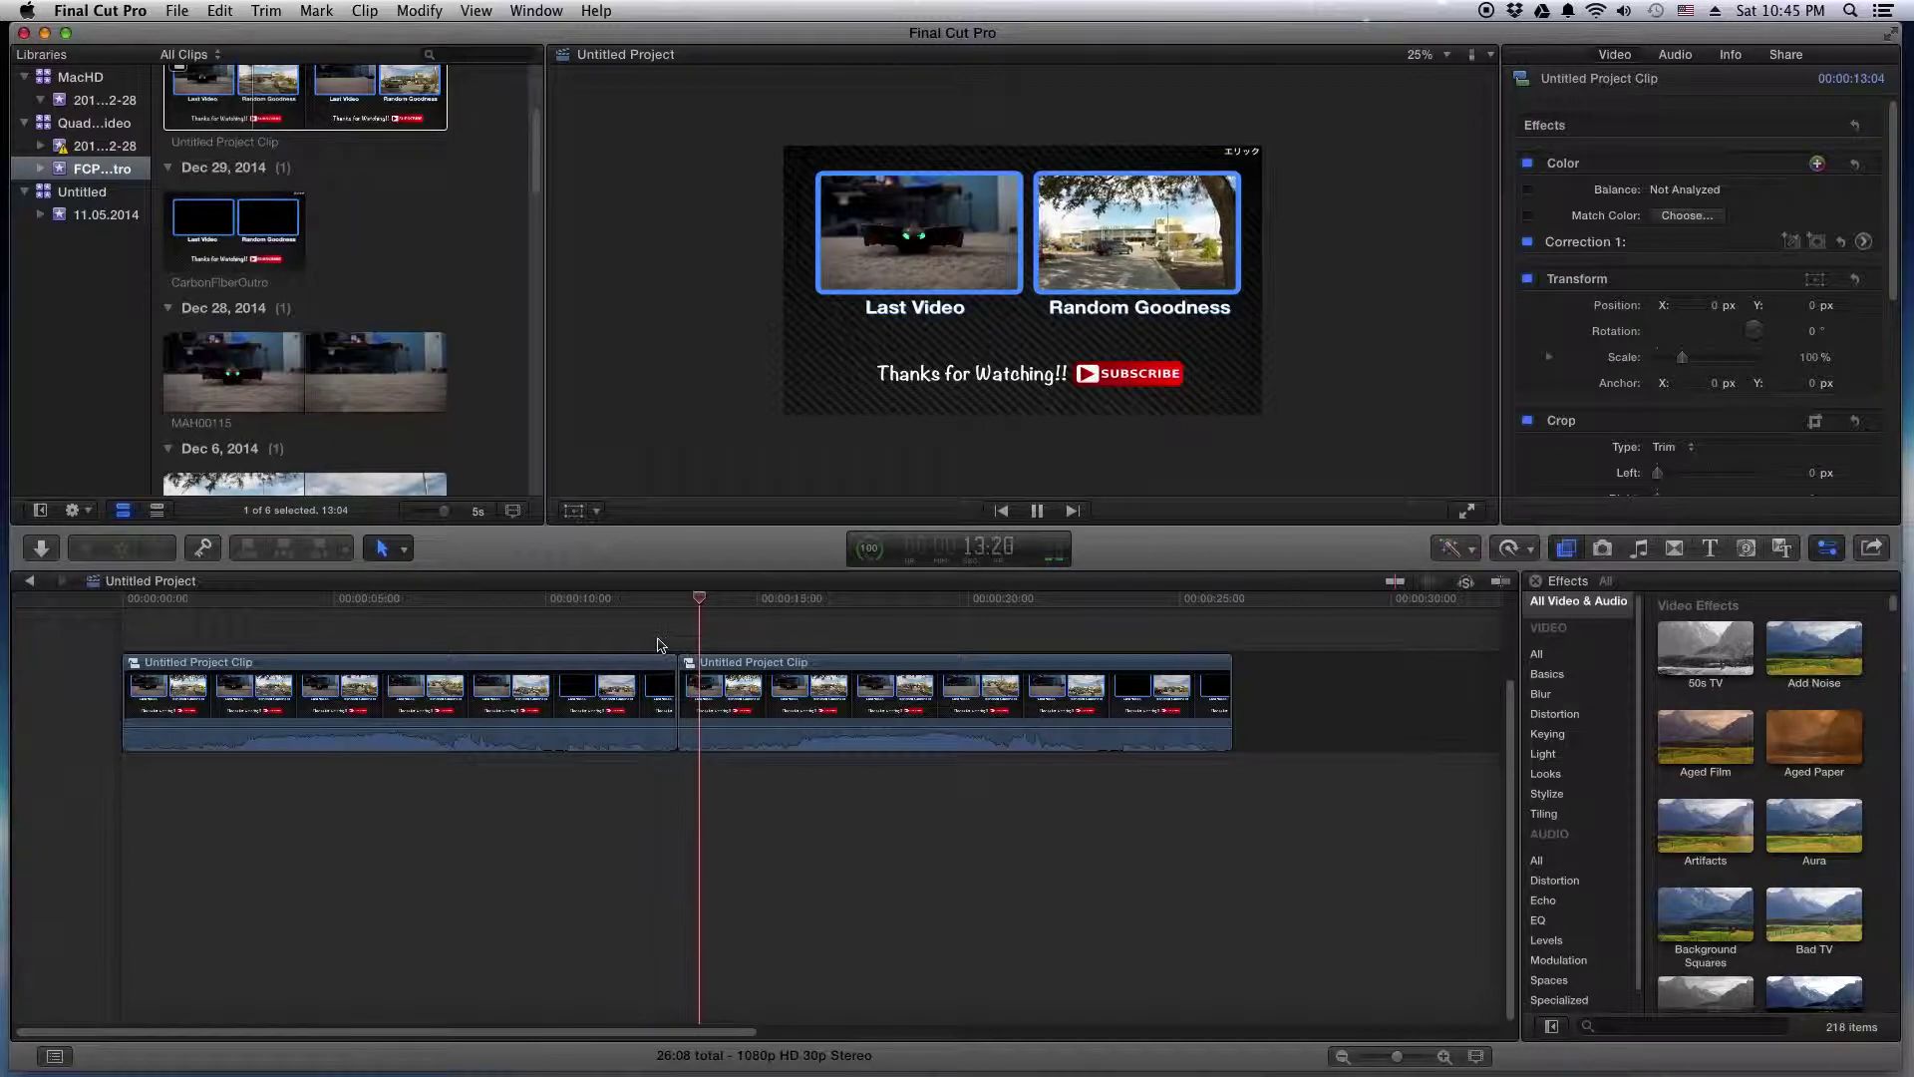
key(space)
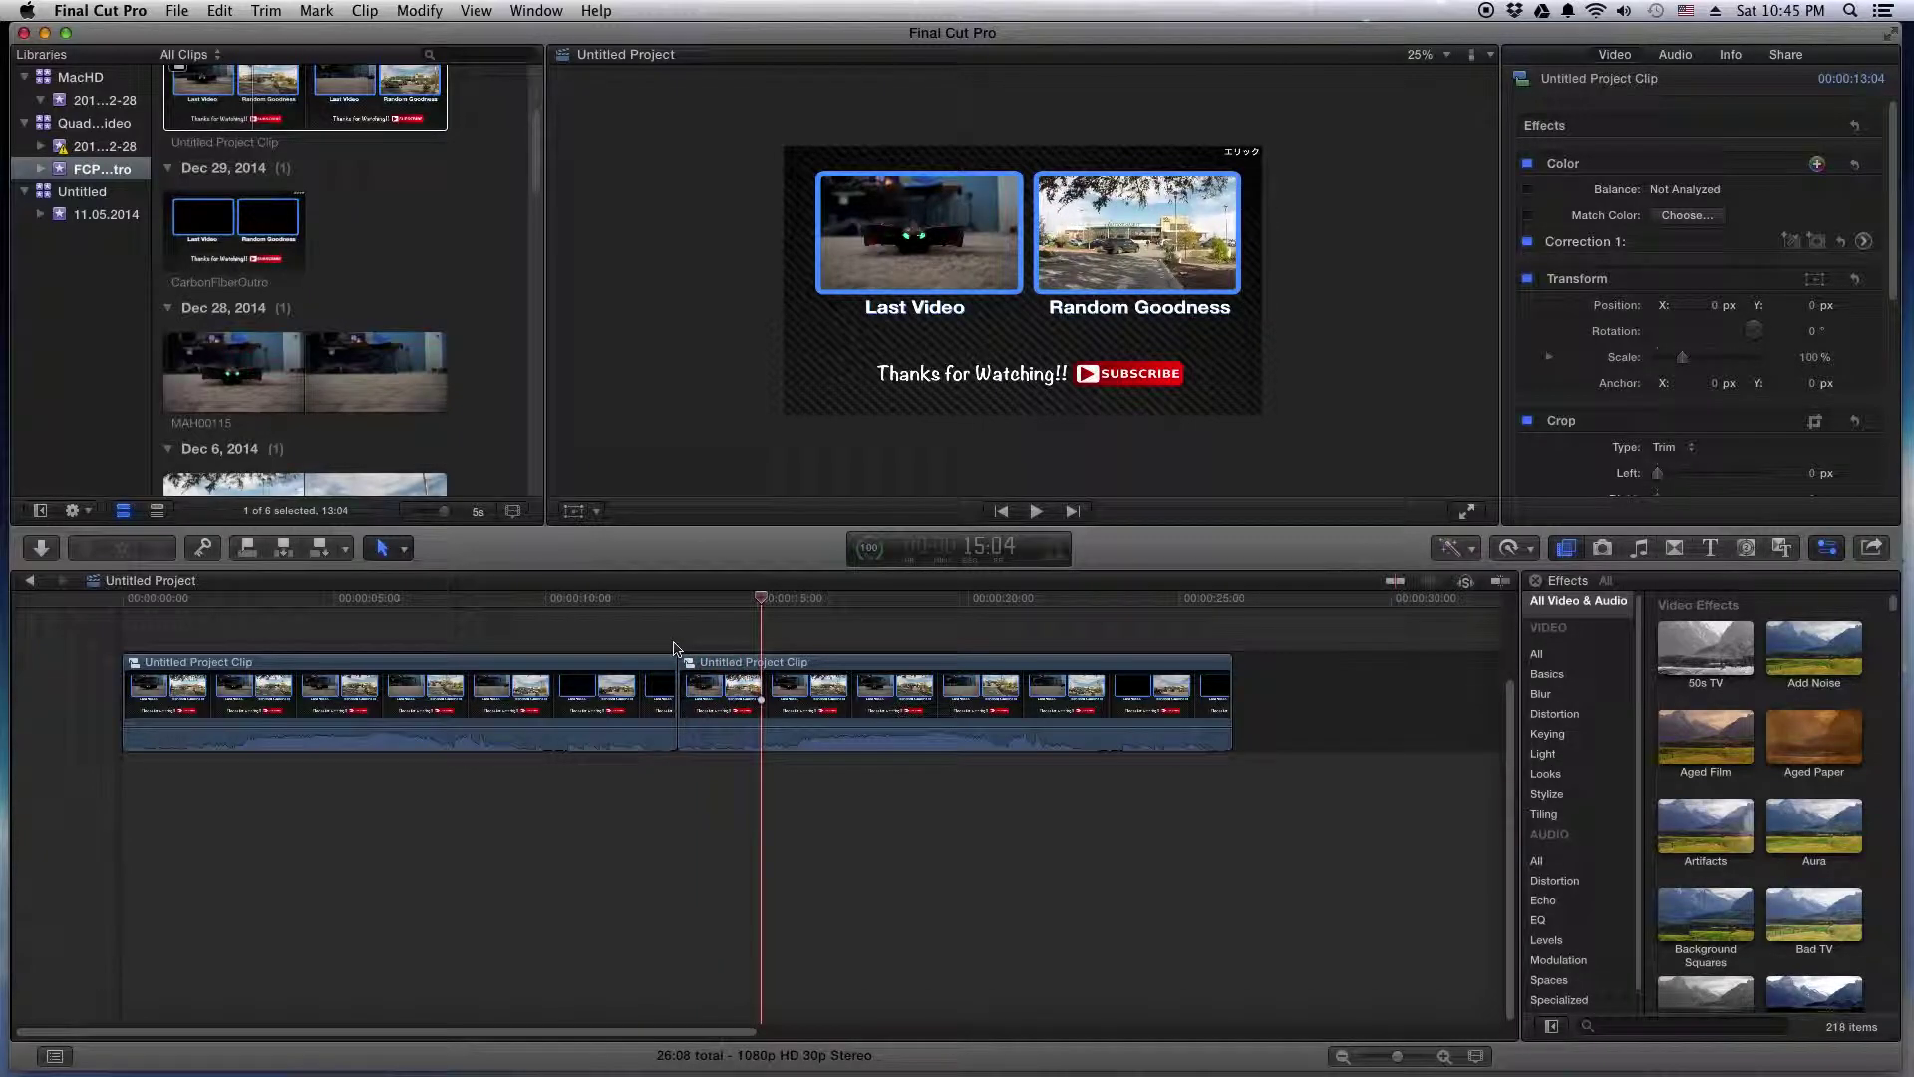